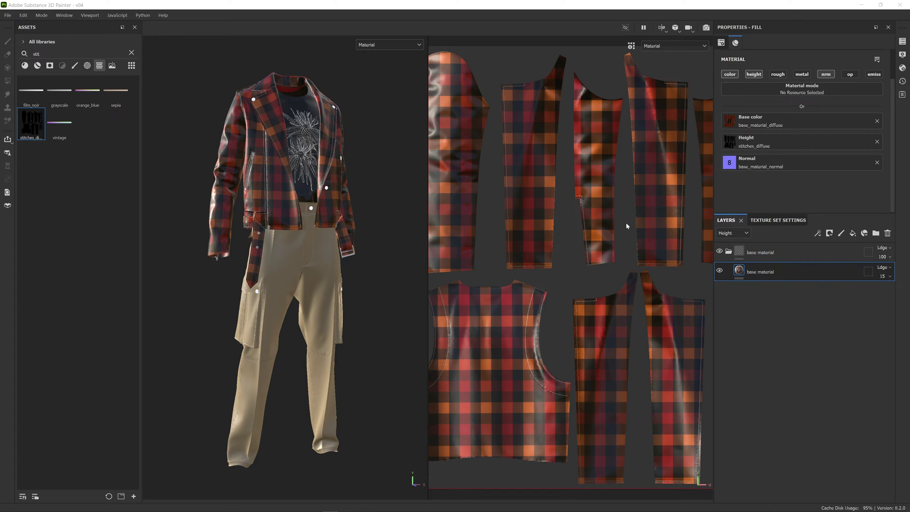
Add a black mask to the base material folder.
{"action": "scroll", "coordinate": [634, 226], "scroll_direction": "down", "scroll_amount": 6}
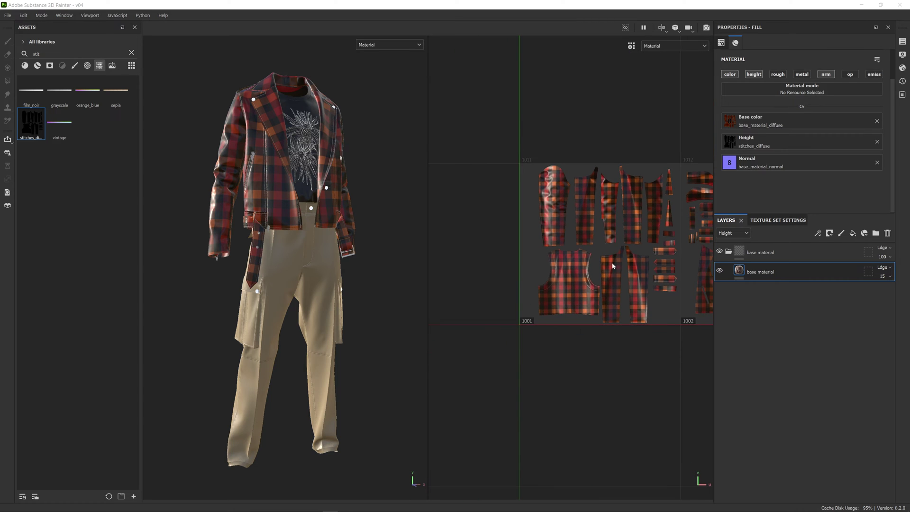
{"action": "middle_click_drag", "start_coordinate": [631, 274], "coordinate": [520, 268]}
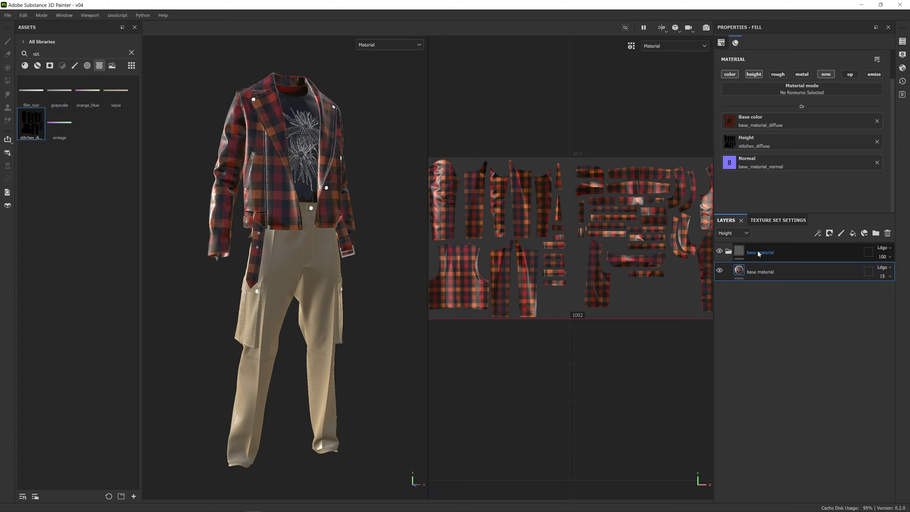
{"action": "right_click", "coordinate": [739, 253]}
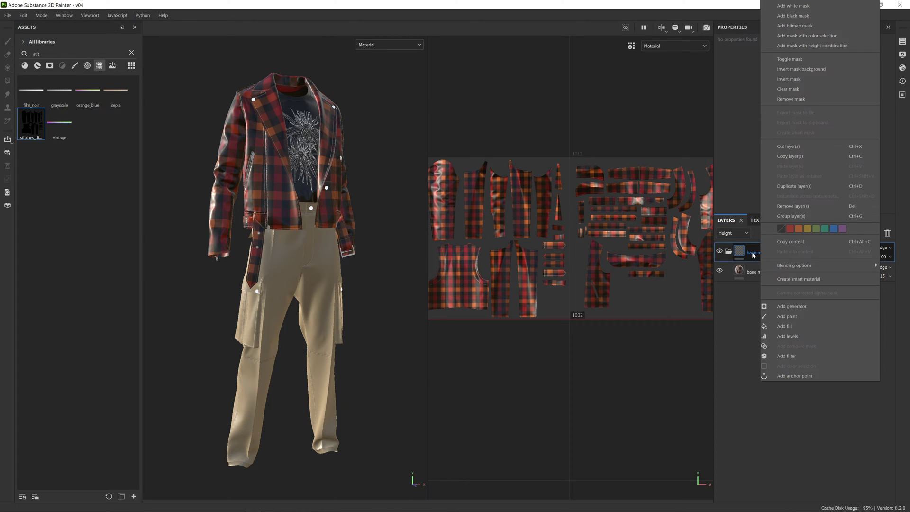
{"action": "left_click", "coordinate": [808, 19]}
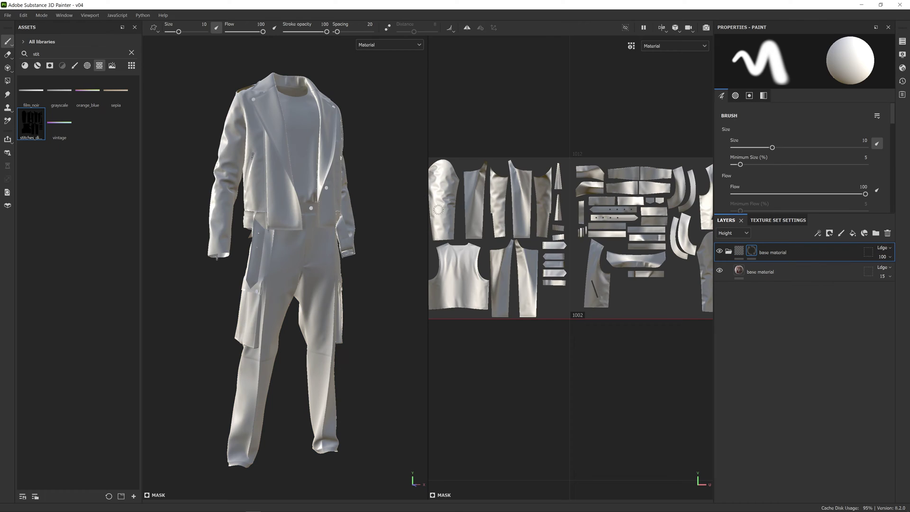
Paint a mask stroke across the jacket's UV pieces in tile 1001 with the size 10 brush.
{"action": "scroll", "coordinate": [570, 232], "scroll_direction": "down", "scroll_amount": 2}
{"action": "mouse_move", "coordinate": [478, 185]}
{"action": "left_mouse_down"}
{"action": "mouse_move", "coordinate": [479, 204]}
{"action": "mouse_move", "coordinate": [531, 203]}
{"action": "mouse_move", "coordinate": [488, 246]}
{"action": "mouse_move", "coordinate": [497, 244]}
{"action": "left_mouse_up"}
{"action": "mouse_move", "coordinate": [265, 179]}
{"action": "left_mouse_down", "text": "alt"}
{"action": "mouse_move", "coordinate": [354, 180]}
{"action": "mouse_move", "coordinate": [286, 182]}
{"action": "left_mouse_up", "text": "alt"}
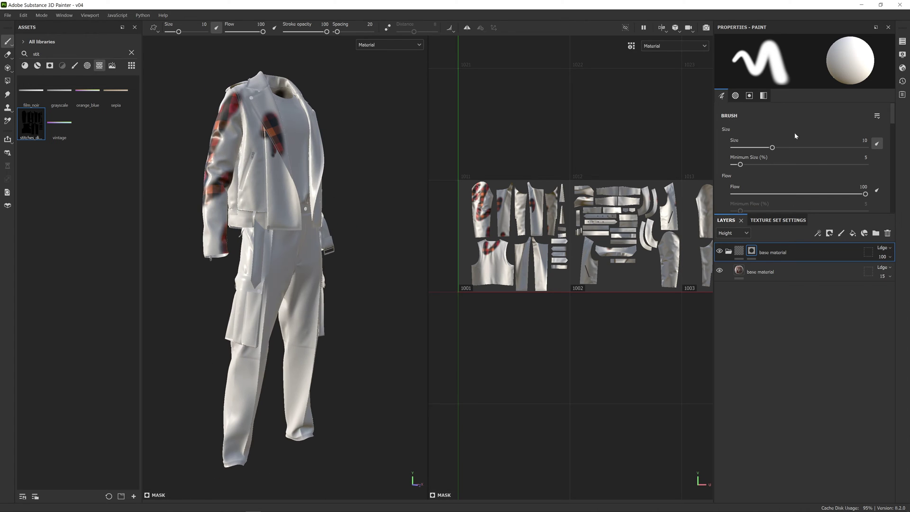
Set the brush size to 21.25 and paint the mask across the jacket's sleeves, lapels and further UV tiles.
{"action": "left_click_drag", "start_coordinate": [773, 148], "coordinate": [792, 148]}
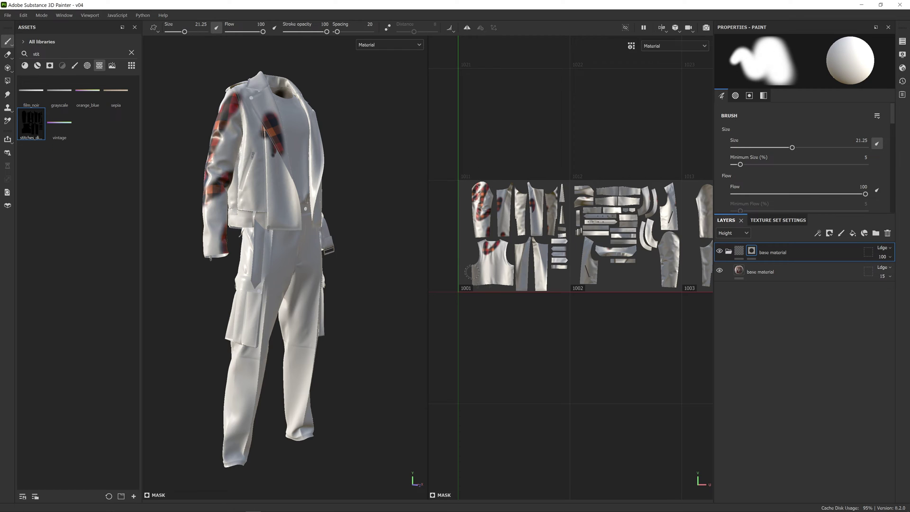
{"action": "mouse_move", "coordinate": [488, 192]}
{"action": "left_mouse_down"}
{"action": "mouse_move", "coordinate": [481, 277]}
{"action": "mouse_move", "coordinate": [491, 179]}
{"action": "mouse_move", "coordinate": [510, 256]}
{"action": "left_mouse_up"}
{"action": "mouse_move", "coordinate": [265, 116]}
{"action": "left_mouse_down"}
{"action": "mouse_move", "coordinate": [284, 199]}
{"action": "mouse_move", "coordinate": [311, 109]}
{"action": "mouse_move", "coordinate": [313, 175]}
{"action": "left_mouse_up"}
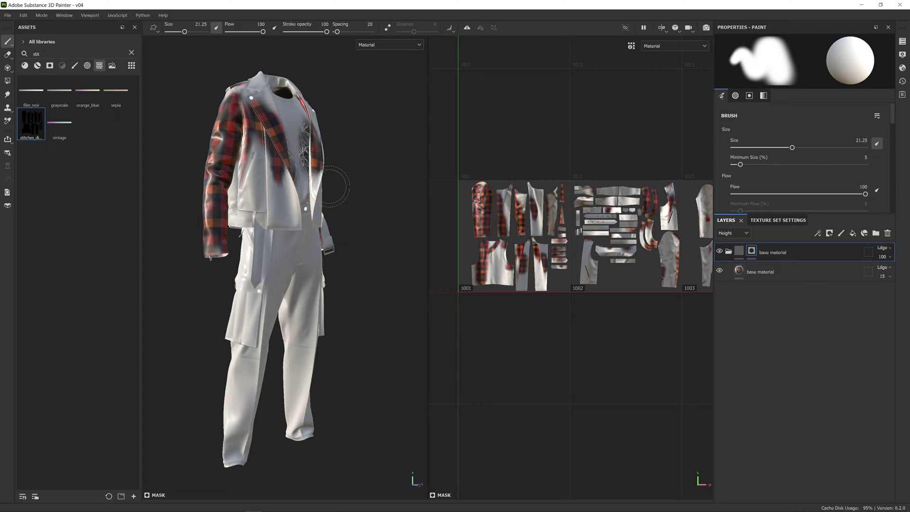
{"action": "left_click_drag", "start_coordinate": [339, 185], "coordinate": [295, 182], "text": "alt"}
{"action": "middle_click_drag", "start_coordinate": [593, 240], "coordinate": [493, 245]}
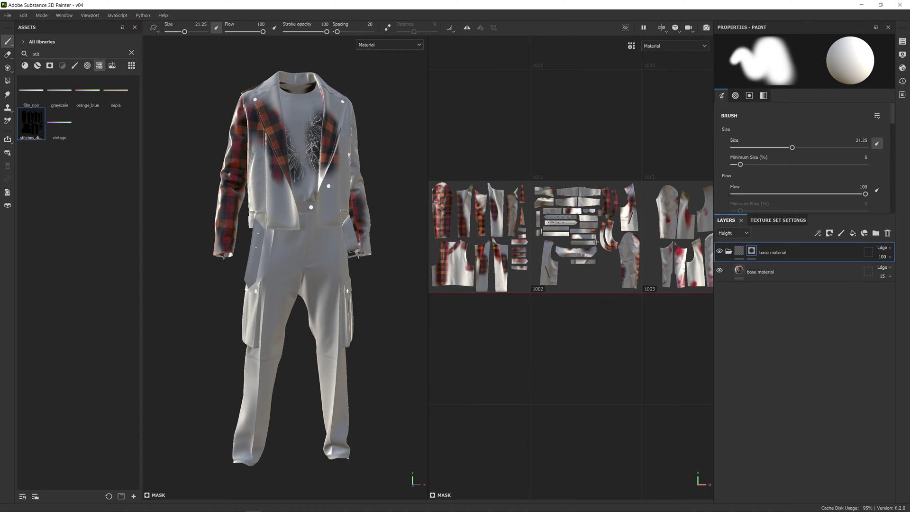
{"action": "left_click_drag", "start_coordinate": [668, 245], "coordinate": [662, 223]}
Clear the painted mask on the base material folder.
{"action": "middle_click_drag", "start_coordinate": [628, 203], "coordinate": [661, 197]}
{"action": "scroll", "coordinate": [784, 188], "scroll_direction": "down", "scroll_amount": 8}
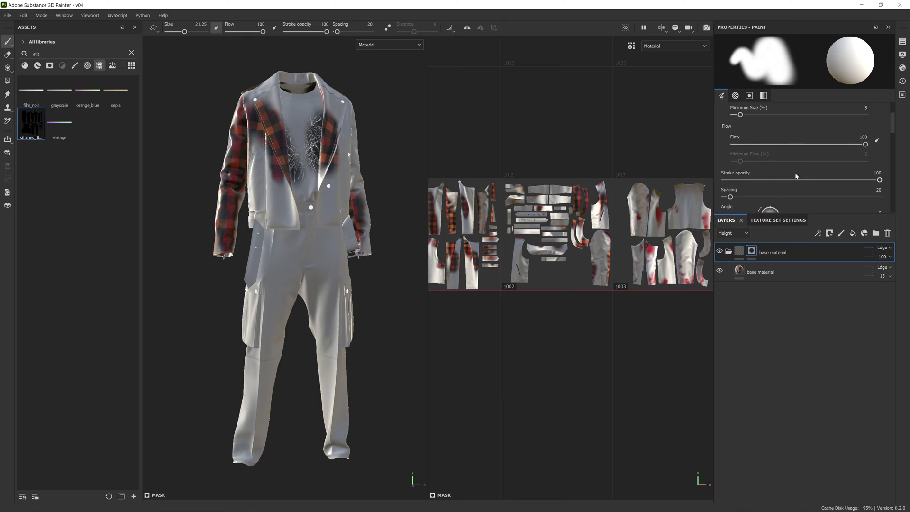
{"action": "scroll", "coordinate": [790, 172], "scroll_direction": "down", "scroll_amount": 3}
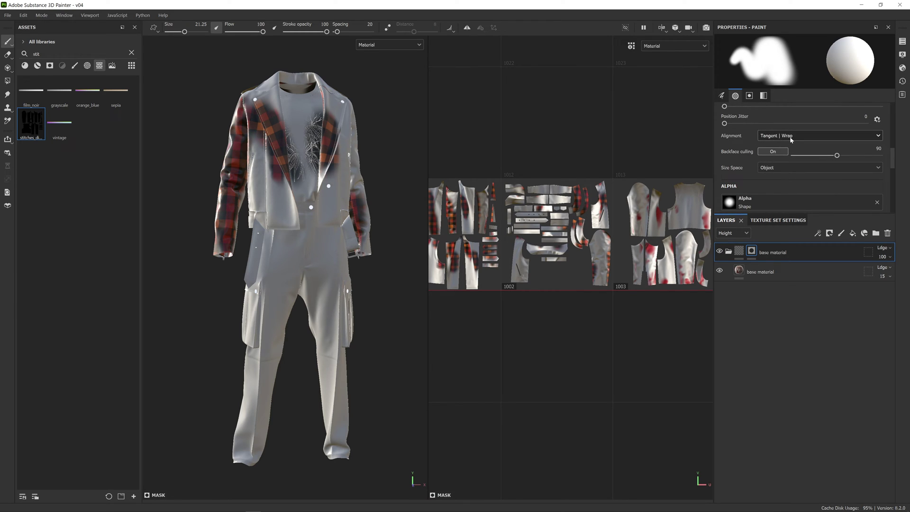
{"action": "right_click", "coordinate": [751, 250]}
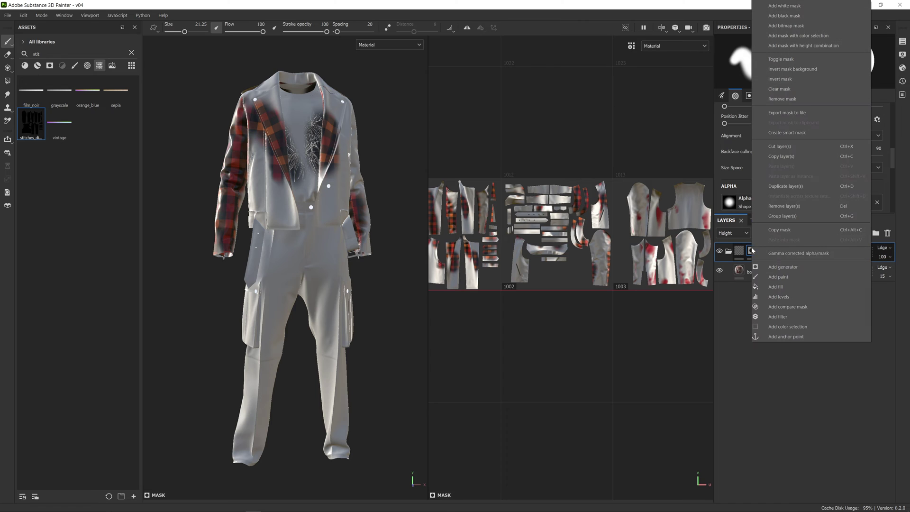
{"action": "left_click", "coordinate": [796, 89]}
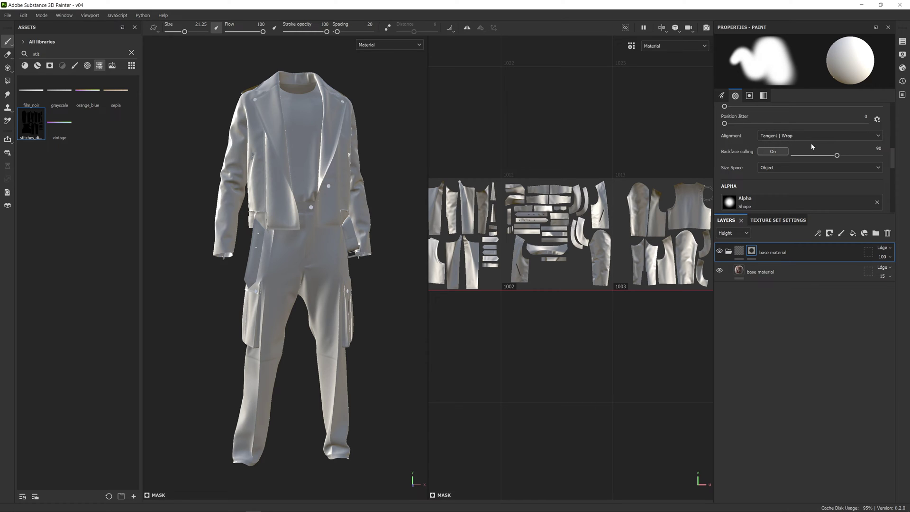
Set the brush alignment to UV and paint the mask over all jacket pieces in UV tiles 1001 and 1002.
{"action": "left_click", "coordinate": [777, 135]}
{"action": "left_click", "coordinate": [778, 174]}
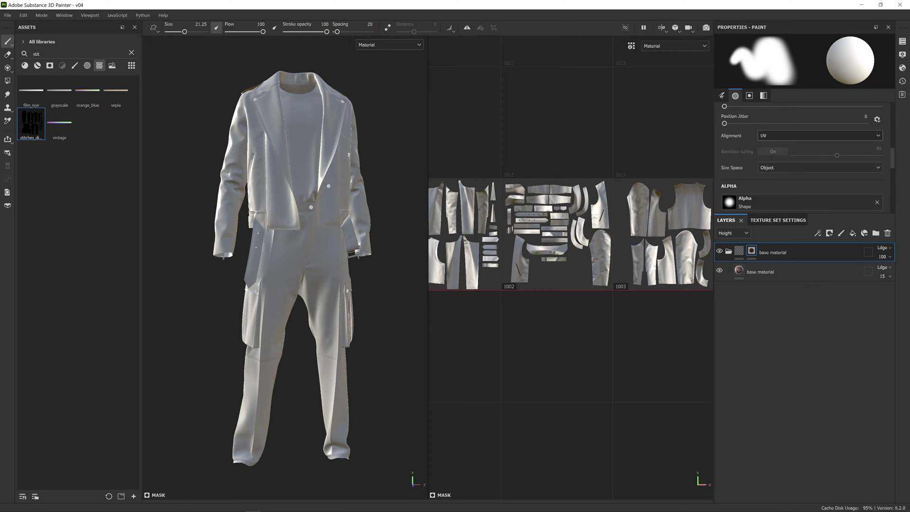
{"action": "middle_click_drag", "start_coordinate": [495, 244], "coordinate": [577, 244]}
{"action": "mouse_move", "coordinate": [493, 184]}
{"action": "left_mouse_down"}
{"action": "mouse_move", "coordinate": [494, 257]}
{"action": "mouse_move", "coordinate": [495, 175]}
{"action": "mouse_move", "coordinate": [508, 263]}
{"action": "mouse_move", "coordinate": [526, 190]}
{"action": "mouse_move", "coordinate": [547, 178]}
{"action": "mouse_move", "coordinate": [564, 205]}
{"action": "mouse_move", "coordinate": [573, 184]}
{"action": "mouse_move", "coordinate": [575, 275]}
{"action": "mouse_move", "coordinate": [567, 178]}
{"action": "mouse_move", "coordinate": [559, 221]}
{"action": "mouse_move", "coordinate": [485, 176]}
{"action": "mouse_move", "coordinate": [502, 246]}
{"action": "mouse_move", "coordinate": [487, 257]}
{"action": "mouse_move", "coordinate": [482, 276]}
{"action": "mouse_move", "coordinate": [517, 277]}
{"action": "mouse_move", "coordinate": [515, 291]}
{"action": "mouse_move", "coordinate": [535, 296]}
{"action": "mouse_move", "coordinate": [529, 283]}
{"action": "mouse_move", "coordinate": [558, 275]}
{"action": "mouse_move", "coordinate": [571, 247]}
{"action": "mouse_move", "coordinate": [570, 280]}
{"action": "mouse_move", "coordinate": [522, 295]}
{"action": "mouse_move", "coordinate": [594, 256]}
{"action": "mouse_move", "coordinate": [588, 230]}
{"action": "mouse_move", "coordinate": [603, 276]}
{"action": "mouse_move", "coordinate": [656, 252]}
{"action": "mouse_move", "coordinate": [683, 225]}
{"action": "mouse_move", "coordinate": [683, 196]}
{"action": "mouse_move", "coordinate": [697, 277]}
{"action": "mouse_move", "coordinate": [682, 246]}
{"action": "mouse_move", "coordinate": [683, 283]}
{"action": "mouse_move", "coordinate": [594, 278]}
{"action": "mouse_move", "coordinate": [599, 201]}
{"action": "mouse_move", "coordinate": [628, 217]}
{"action": "mouse_move", "coordinate": [664, 179]}
{"action": "mouse_move", "coordinate": [667, 223]}
{"action": "mouse_move", "coordinate": [627, 238]}
{"action": "mouse_move", "coordinate": [641, 242]}
{"action": "mouse_move", "coordinate": [631, 219]}
{"action": "mouse_move", "coordinate": [662, 247]}
{"action": "mouse_move", "coordinate": [675, 219]}
{"action": "left_mouse_up"}
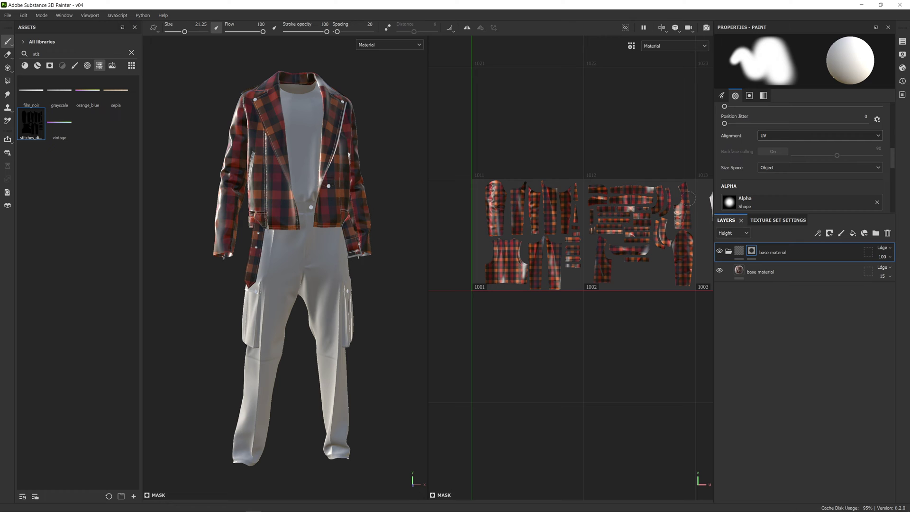
{"action": "left_click_drag", "start_coordinate": [313, 190], "coordinate": [407, 219], "text": "alt"}
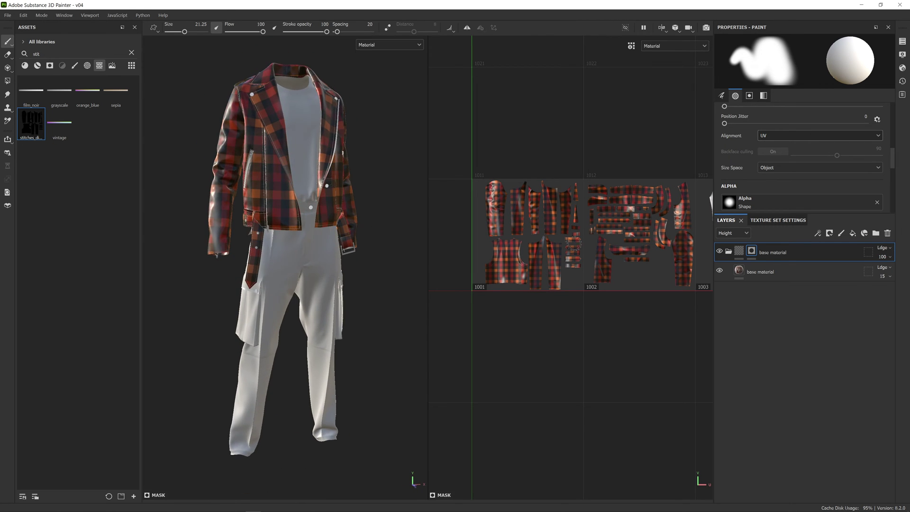
{"action": "left_click_drag", "start_coordinate": [459, 176], "coordinate": [417, 204], "text": "alt"}
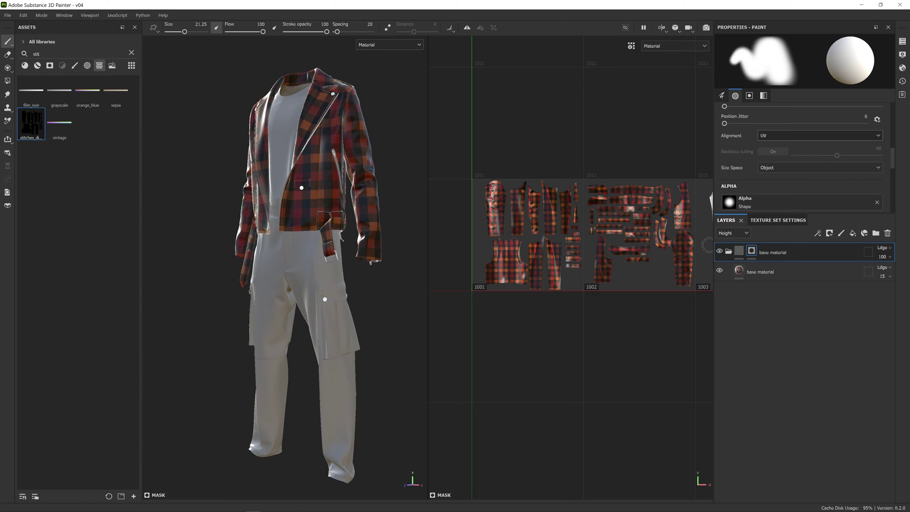
Toggle the base material folder's visibility and examine the masked jacket on the model and across the UV tiles.
{"action": "left_click", "coordinate": [720, 251]}
{"action": "left_click", "coordinate": [720, 251]}
{"action": "left_click", "coordinate": [719, 251]}
{"action": "left_click", "coordinate": [720, 252]}
{"action": "left_click_drag", "start_coordinate": [303, 194], "coordinate": [356, 199], "text": "alt"}
{"action": "scroll", "coordinate": [643, 270], "scroll_direction": "down", "scroll_amount": 3}
{"action": "middle_click_drag", "start_coordinate": [643, 271], "coordinate": [622, 263]}
{"action": "scroll", "coordinate": [622, 263], "scroll_direction": "down", "scroll_amount": 2}
{"action": "scroll", "coordinate": [646, 275], "scroll_direction": "up", "scroll_amount": 2}
{"action": "left_click_drag", "start_coordinate": [361, 199], "coordinate": [309, 171], "text": "alt"}
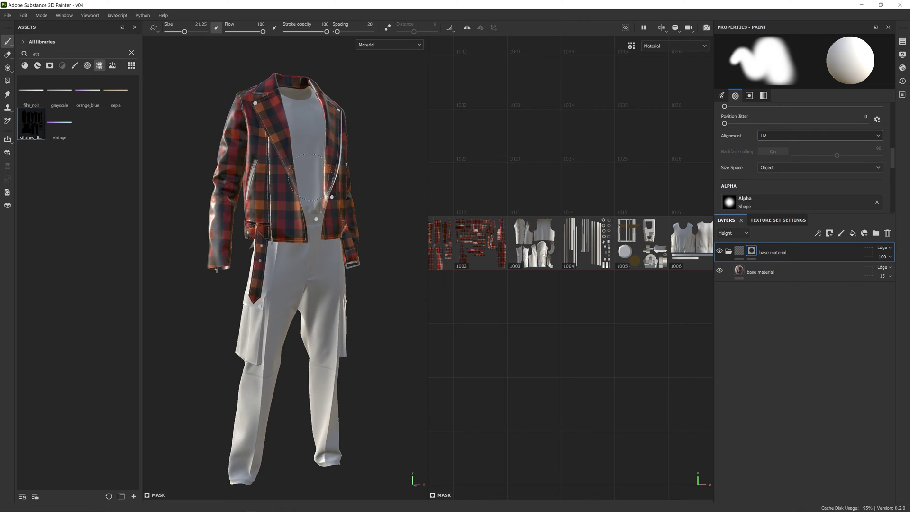
Replace the painted mask on the base material folder with a color selection mask.
{"action": "right_click", "coordinate": [753, 253]}
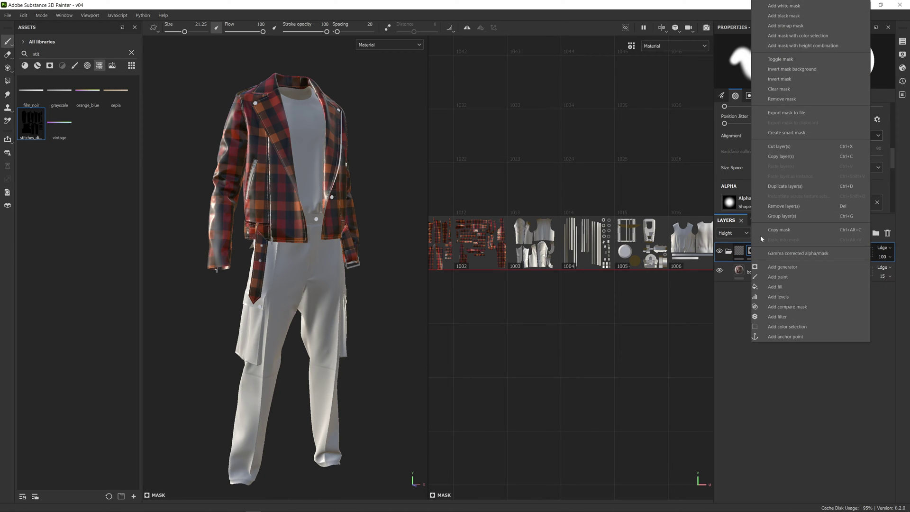
{"action": "left_click", "coordinate": [798, 99]}
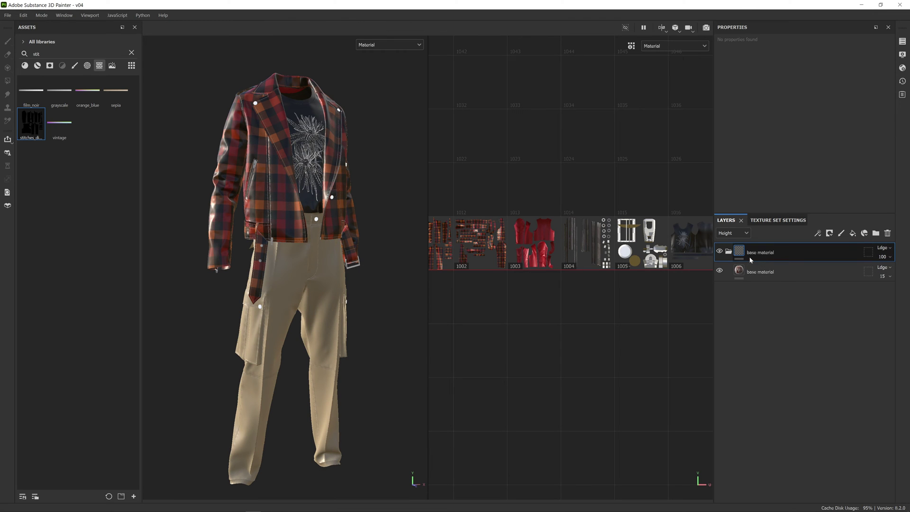
{"action": "right_click", "coordinate": [755, 254]}
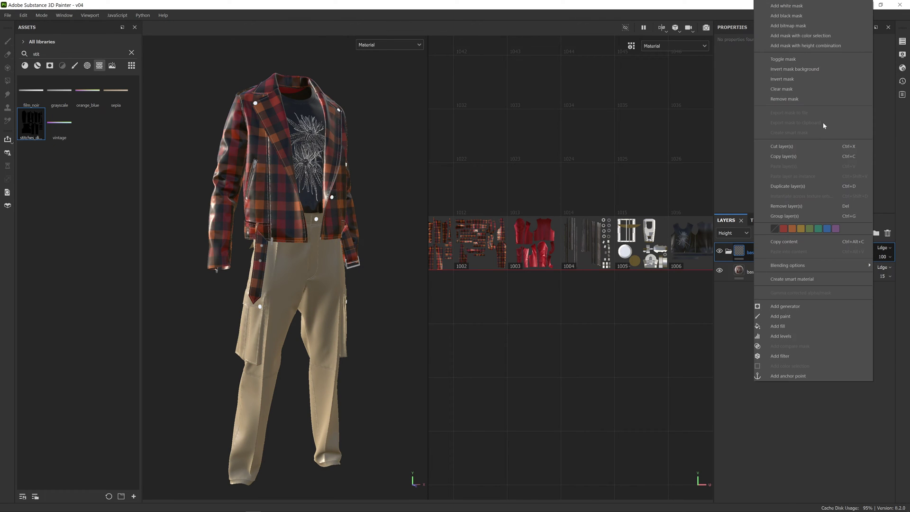
{"action": "left_click", "coordinate": [789, 36]}
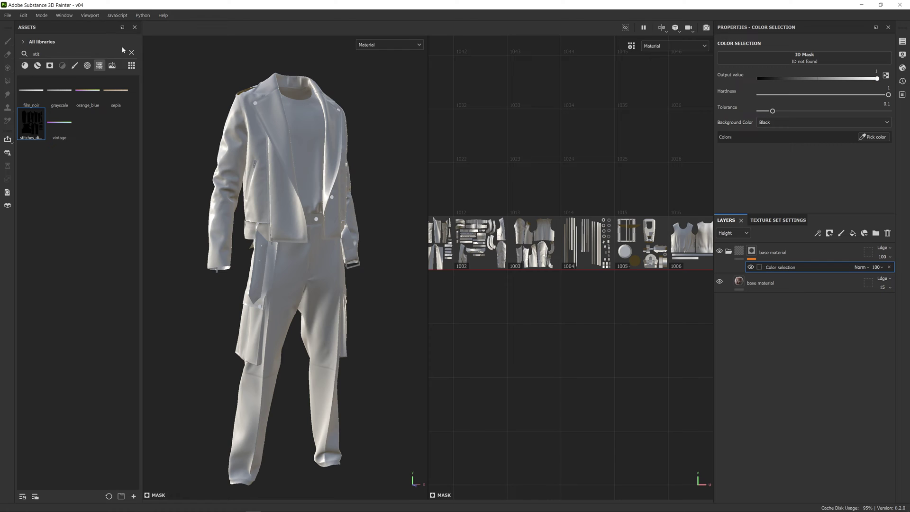
Search the assets for "id" and assign id_diffuse as the color selection's ID mask.
{"action": "left_click", "coordinate": [40, 53]}
{"action": "type", "text": "id"}
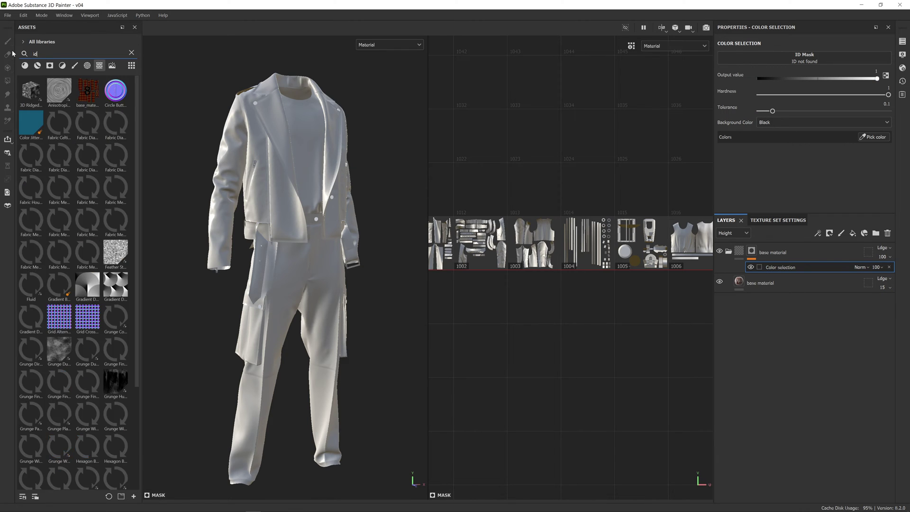
{"action": "scroll", "coordinate": [62, 331], "scroll_direction": "down", "scroll_amount": 3}
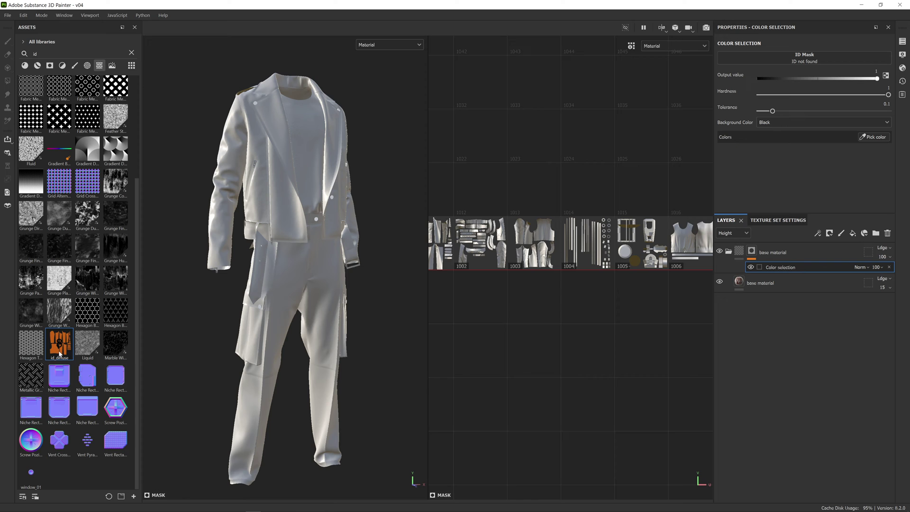
{"action": "left_click", "coordinate": [67, 506]}
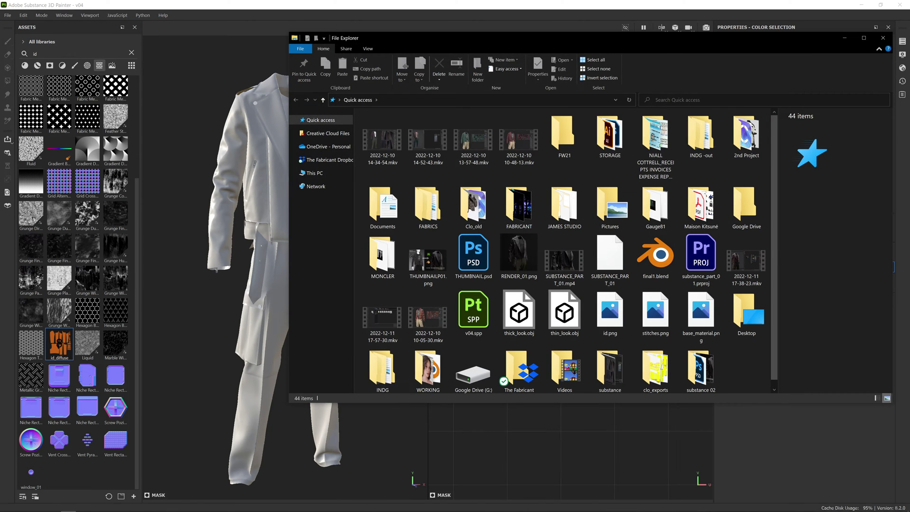
{"action": "left_click", "coordinate": [846, 42]}
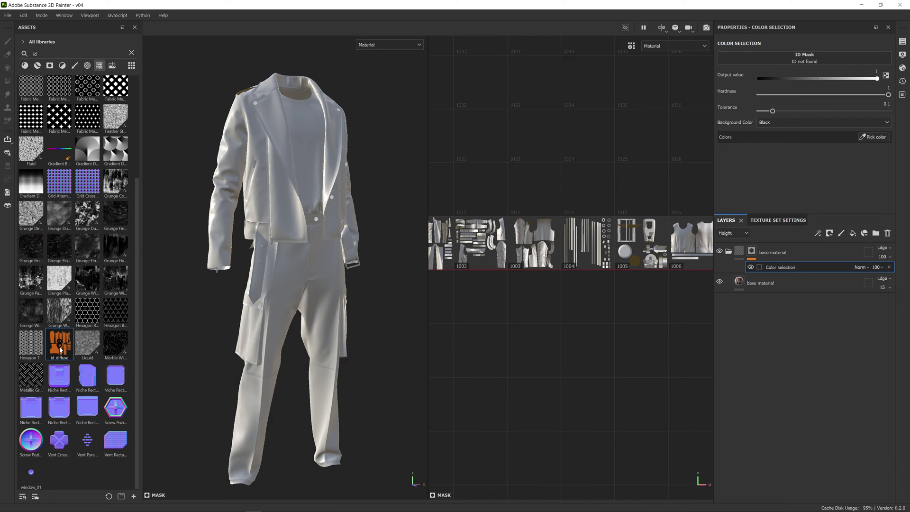
{"action": "left_click_drag", "start_coordinate": [58, 345], "coordinate": [807, 56]}
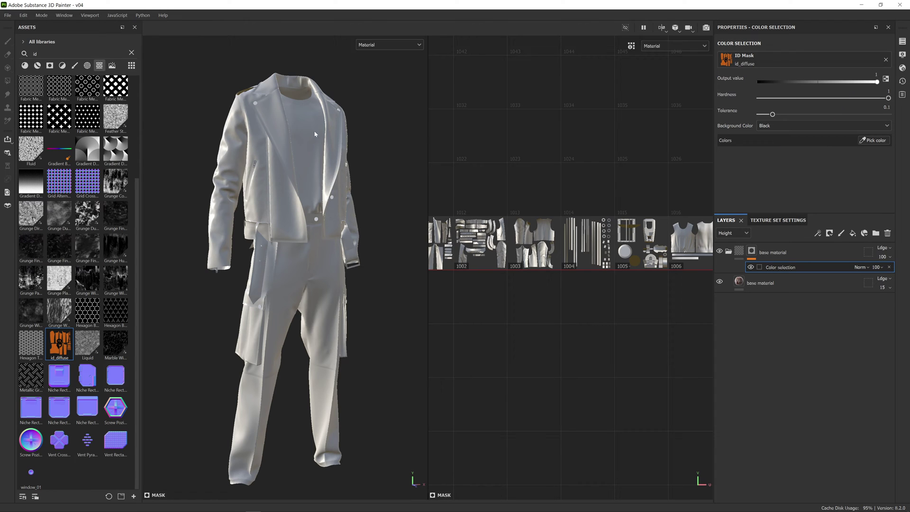
{"action": "left_click_drag", "start_coordinate": [69, 340], "coordinate": [783, 61]}
Pick the jacket's orange ID color on the model to limit the folder's mask to the jacket.
{"action": "left_click", "coordinate": [873, 140]}
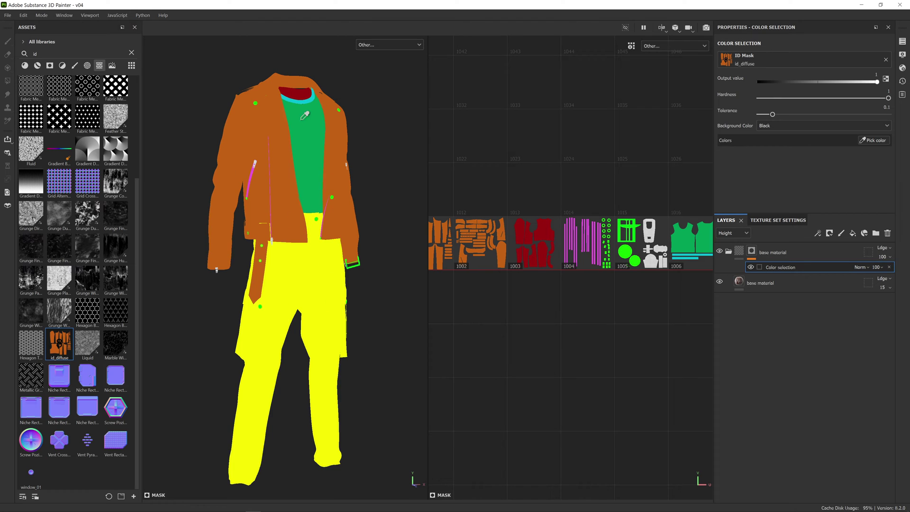
{"action": "left_click", "coordinate": [242, 124]}
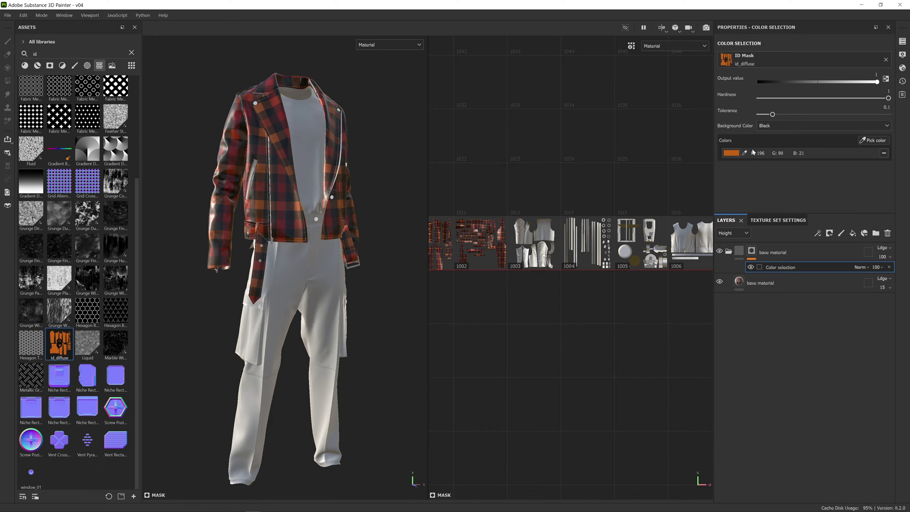
{"action": "left_click_drag", "start_coordinate": [434, 198], "coordinate": [360, 188], "text": "alt"}
{"action": "left_click_drag", "start_coordinate": [296, 166], "coordinate": [260, 155], "text": "alt"}
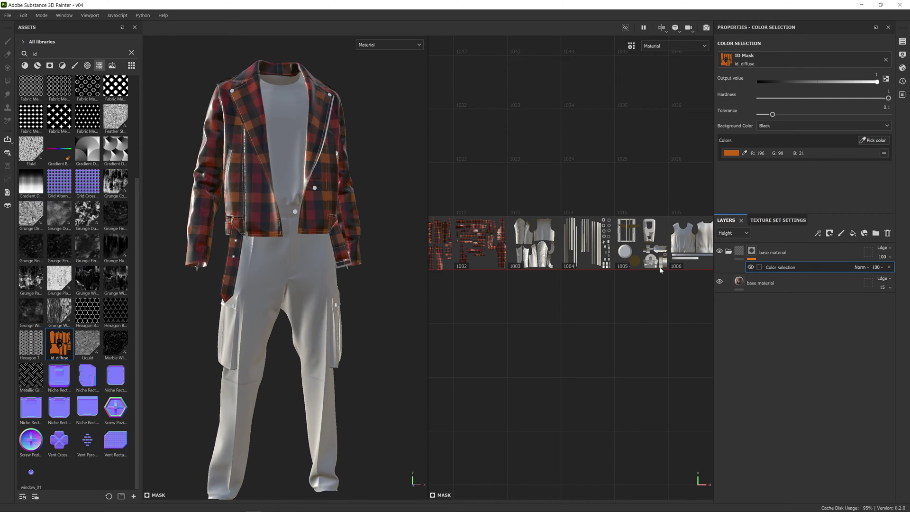
{"action": "key", "text": "f"}
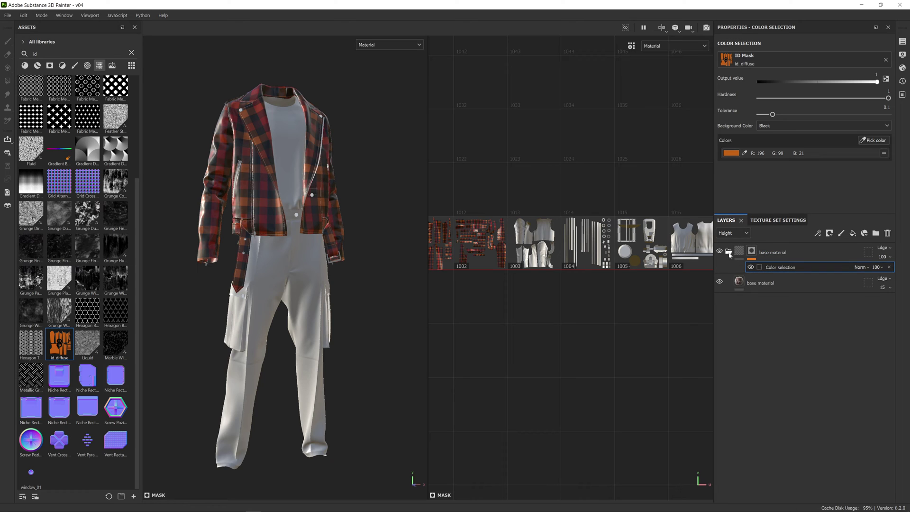
Collapse the base material folder and rename it to "leather jacket".
{"action": "left_click", "coordinate": [775, 256]}
{"action": "left_click", "coordinate": [774, 256]}
{"action": "double_click", "coordinate": [774, 254]}
{"action": "key", "text": "BackSpace"}
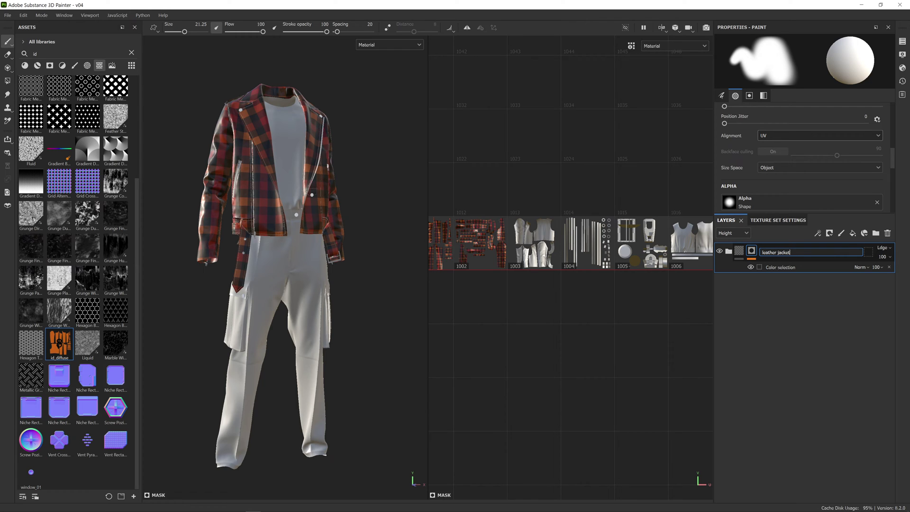
{"action": "type", "text": "leather jacket"}
{"action": "key", "text": "Return"}
Duplicate the leather jacket folder and rename the copy to "pants".
{"action": "right_click", "coordinate": [797, 251]}
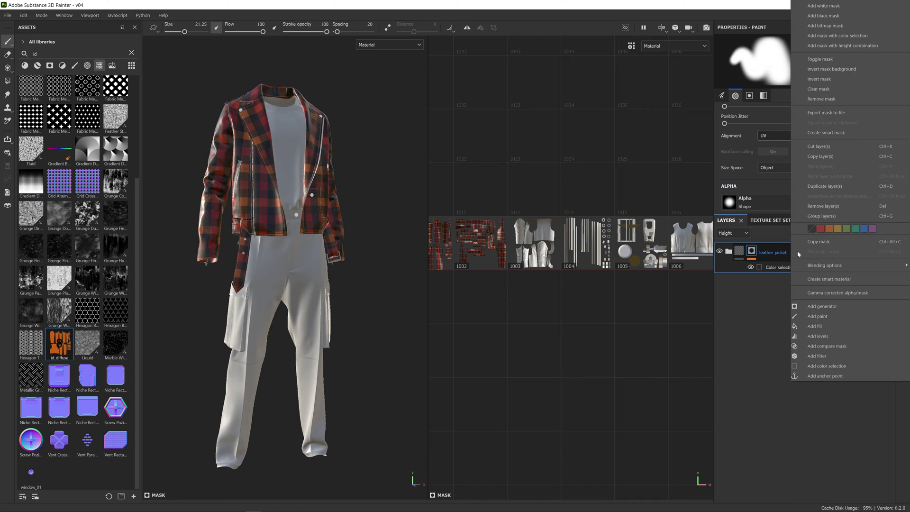
{"action": "left_click", "coordinate": [829, 184]}
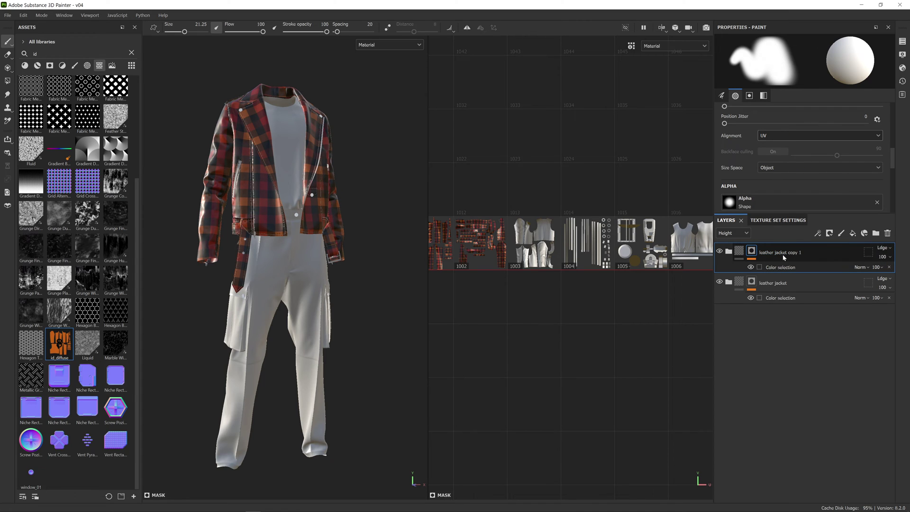
{"action": "double_click", "coordinate": [784, 253]}
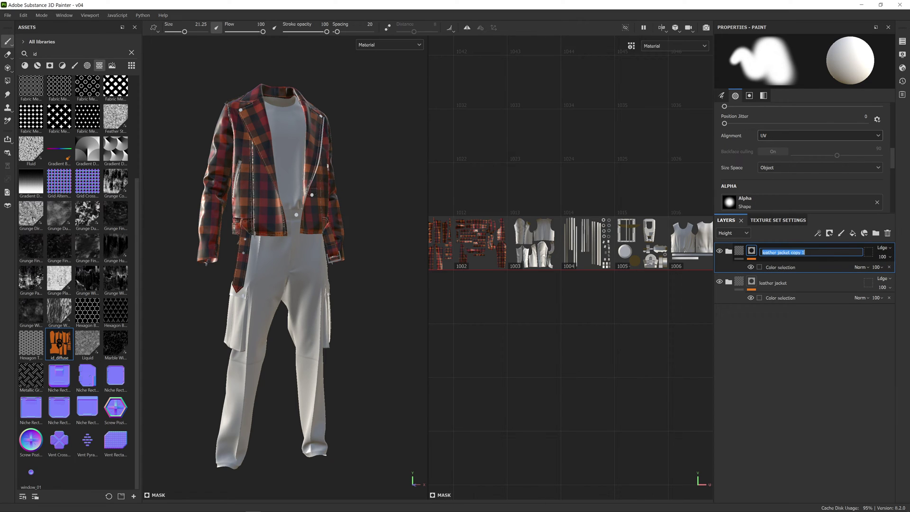
{"action": "type", "text": "pants"}
{"action": "key", "text": "Return"}
Replace the pants folder's mask color with the yellow ID color picked from the trousers on the model.
{"action": "left_click", "coordinate": [801, 266]}
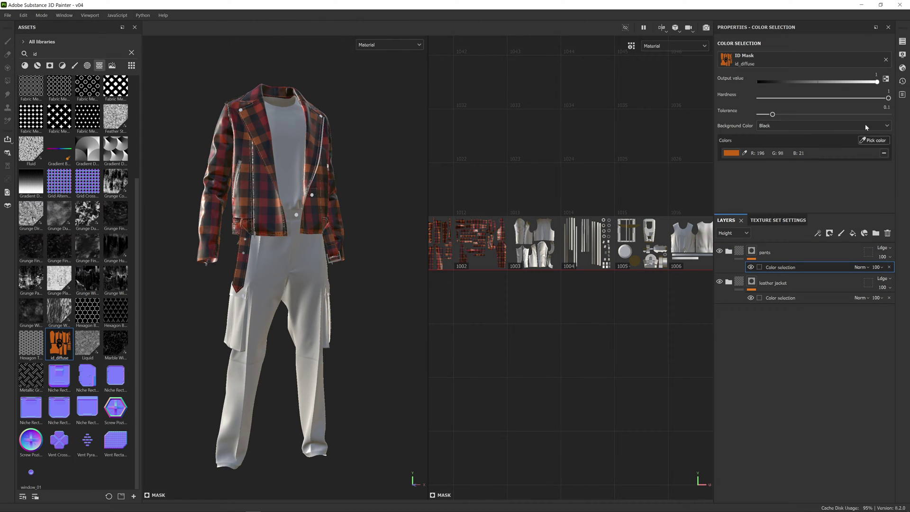
{"action": "left_click", "coordinate": [885, 154]}
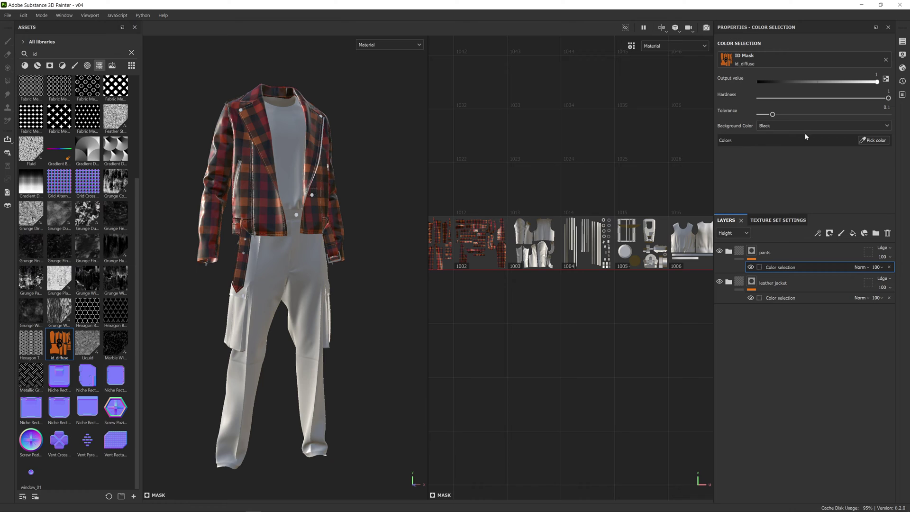
{"action": "left_click", "coordinate": [874, 143]}
{"action": "left_click", "coordinate": [285, 255]}
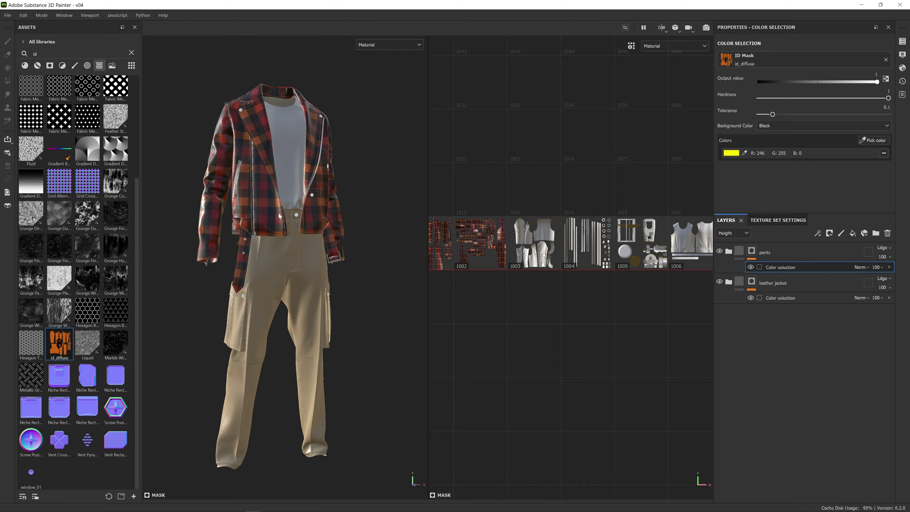
Check the base material inside the pants folder by toggling its visibility, and collapse the folder again.
{"action": "left_click", "coordinate": [729, 252]}
{"action": "left_click", "coordinate": [720, 282]}
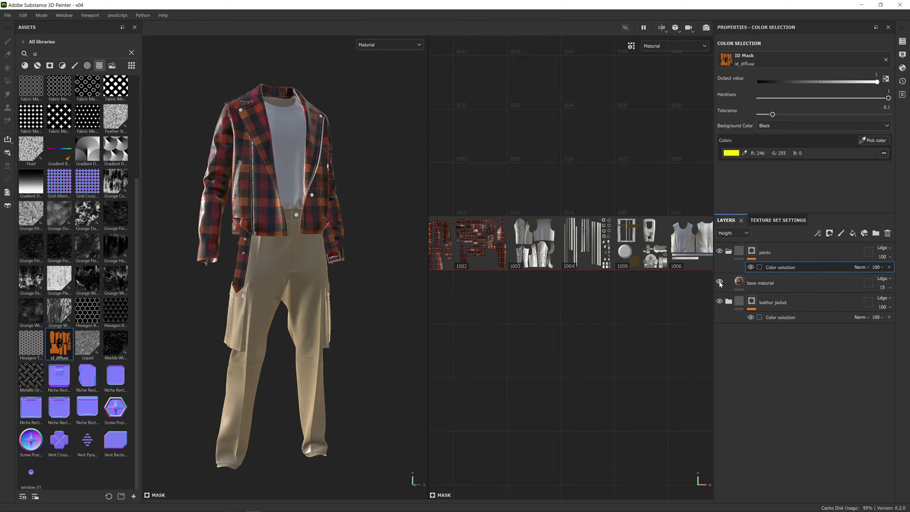
{"action": "left_click", "coordinate": [720, 282]}
{"action": "left_click", "coordinate": [729, 252]}
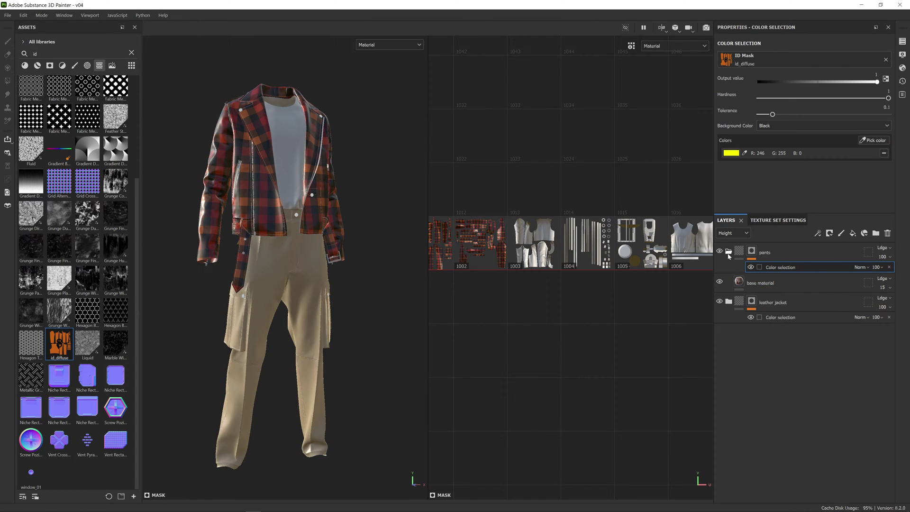
Duplicate the pants folder and rename the copy to "lining".
{"action": "left_click", "coordinate": [778, 255]}
{"action": "right_click", "coordinate": [778, 254]}
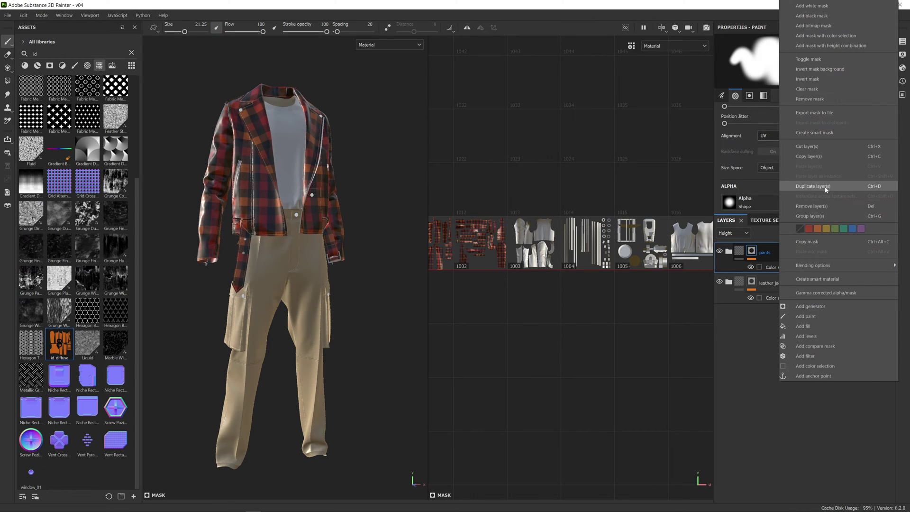
{"action": "left_click", "coordinate": [825, 186]}
{"action": "double_click", "coordinate": [778, 252]}
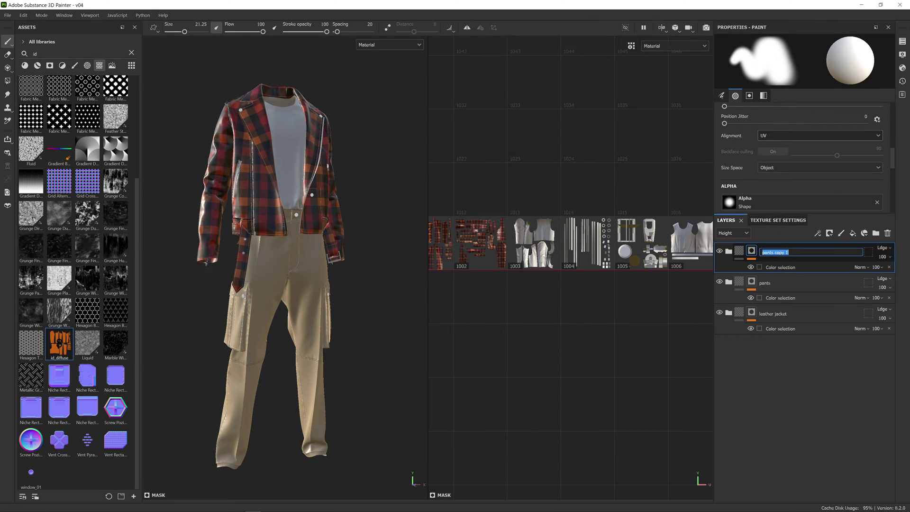
{"action": "type", "text": "lining"}
{"action": "key", "text": "Return"}
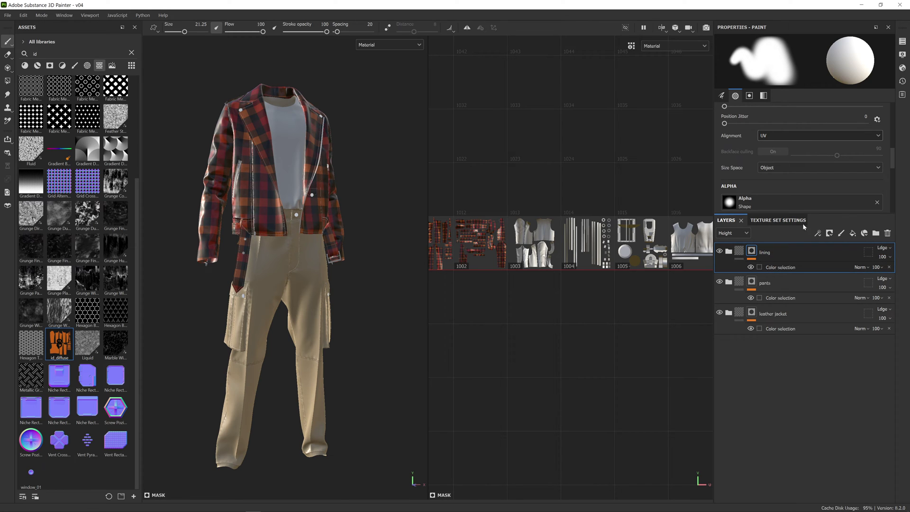
Replace the lining folder's mask color with the dark red ID color picked from UV tile 1003.
{"action": "left_click", "coordinate": [775, 267]}
{"action": "left_click", "coordinate": [883, 154]}
{"action": "left_click", "coordinate": [873, 140]}
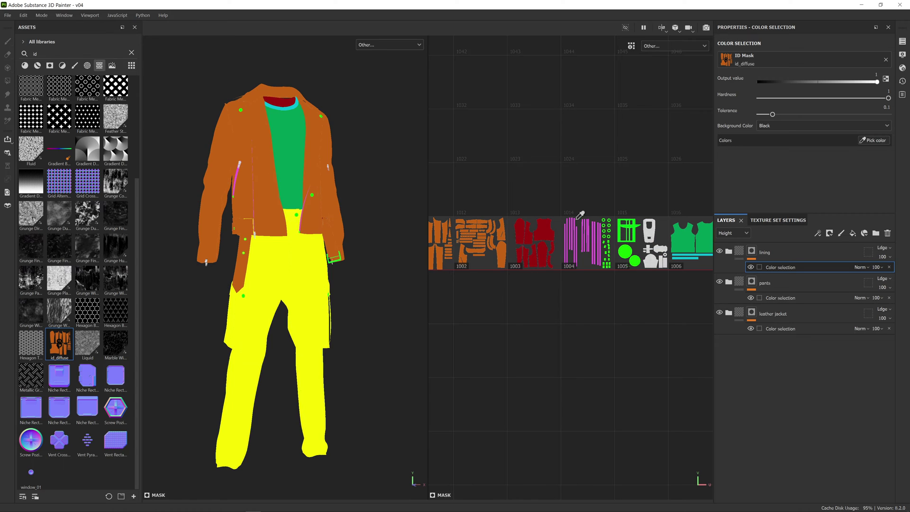
{"action": "left_click", "coordinate": [544, 230]}
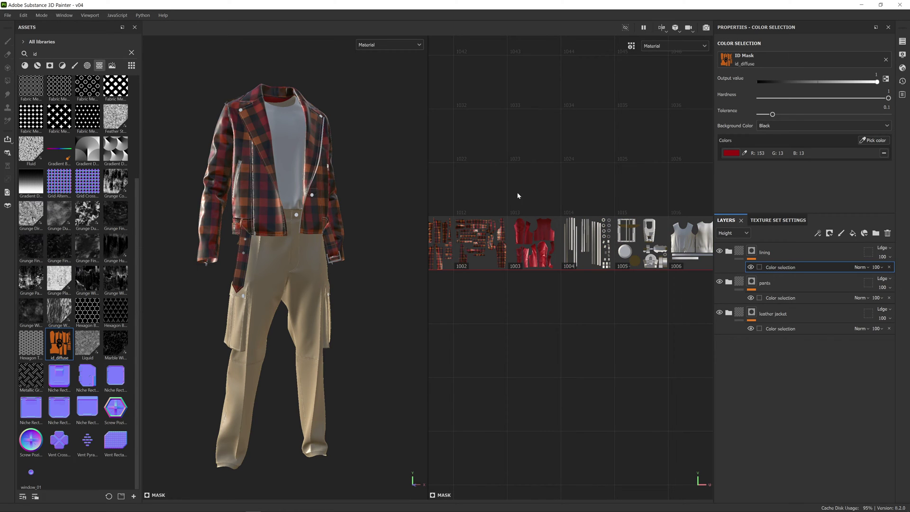
Duplicate the lining folder and rename the copy to "zipper".
{"action": "right_click", "coordinate": [777, 252]}
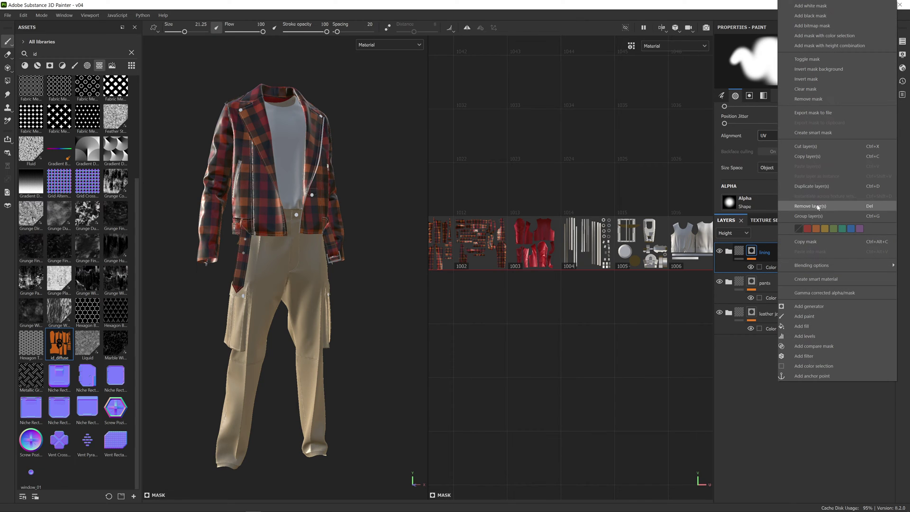
{"action": "left_click", "coordinate": [815, 187]}
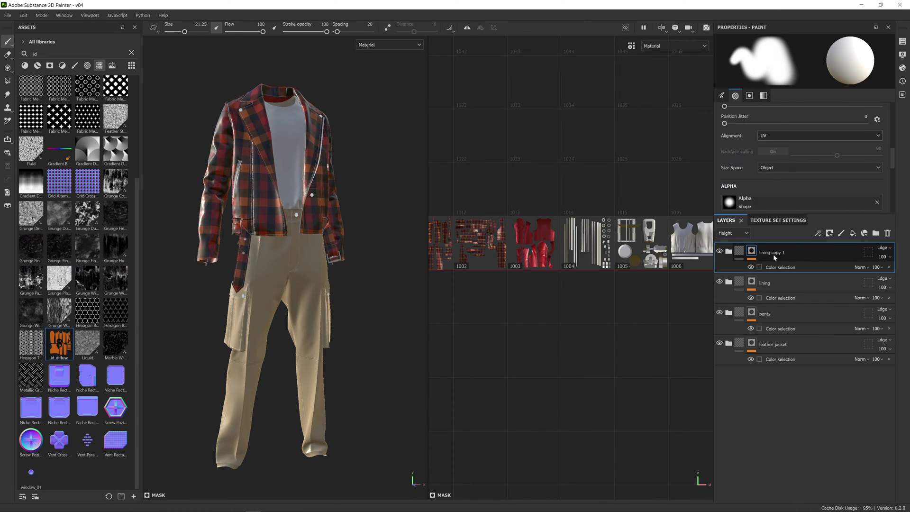
{"action": "double_click", "coordinate": [772, 252]}
{"action": "type", "text": "zipper"}
Replace the zipper folder's mask color with the magenta ID color picked from the zipper strips in UV tile 1004.
{"action": "left_click", "coordinate": [780, 267]}
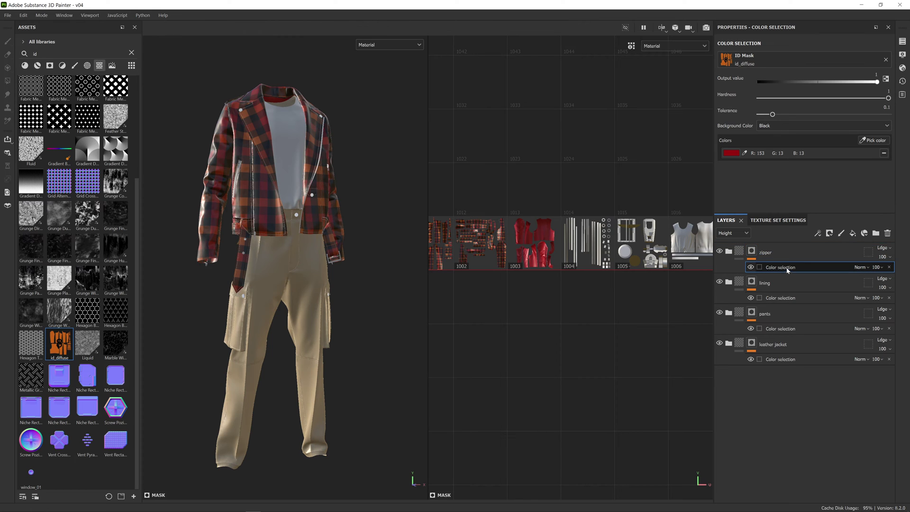
{"action": "left_click", "coordinate": [885, 149]}
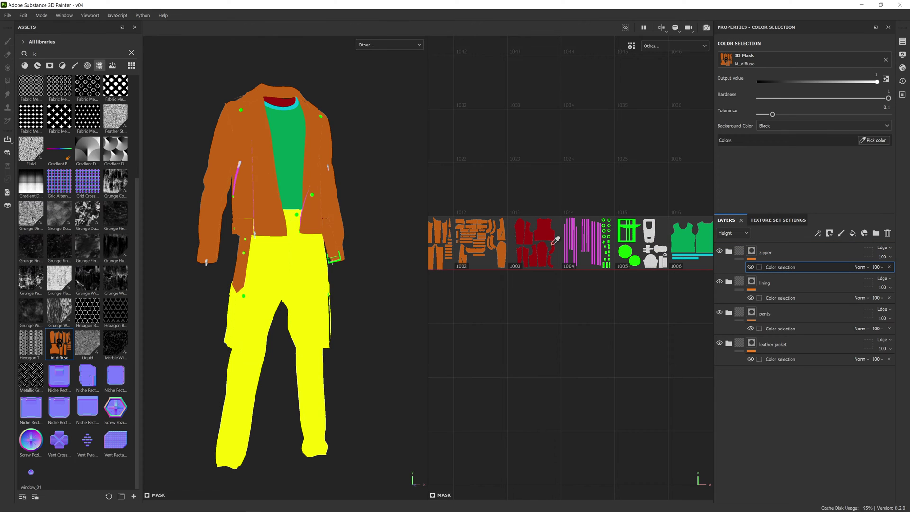
{"action": "left_click", "coordinate": [574, 221]}
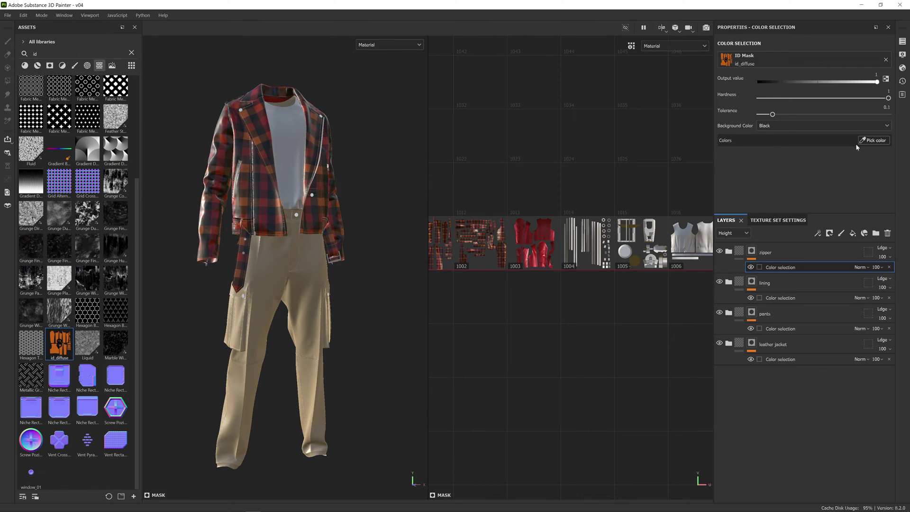
{"action": "left_click", "coordinate": [875, 142]}
{"action": "left_click", "coordinate": [590, 232]}
{"action": "left_click", "coordinate": [874, 141]}
{"action": "scroll", "coordinate": [584, 236], "scroll_direction": "up", "scroll_amount": 5}
{"action": "left_click", "coordinate": [580, 240]}
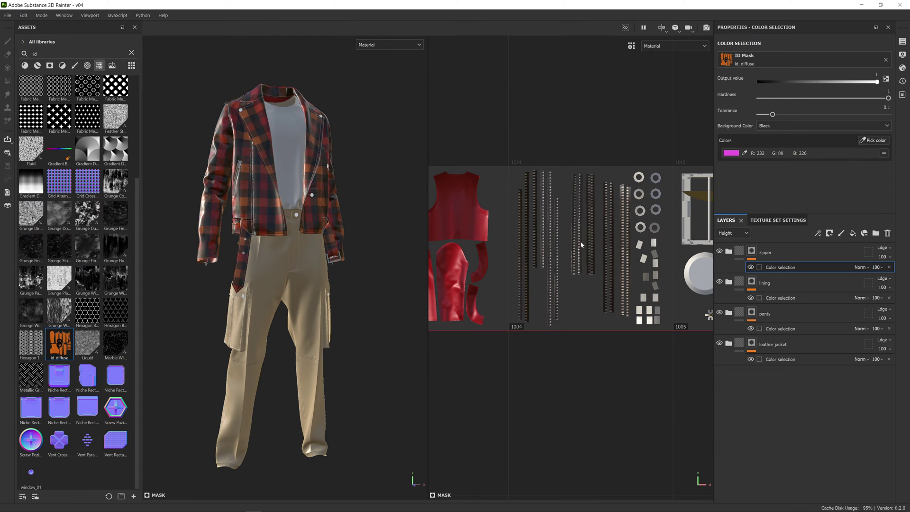
Duplicate the zipper folder and rename the copy to "metal".
{"action": "right_click", "coordinate": [779, 251]}
{"action": "left_click", "coordinate": [813, 186]}
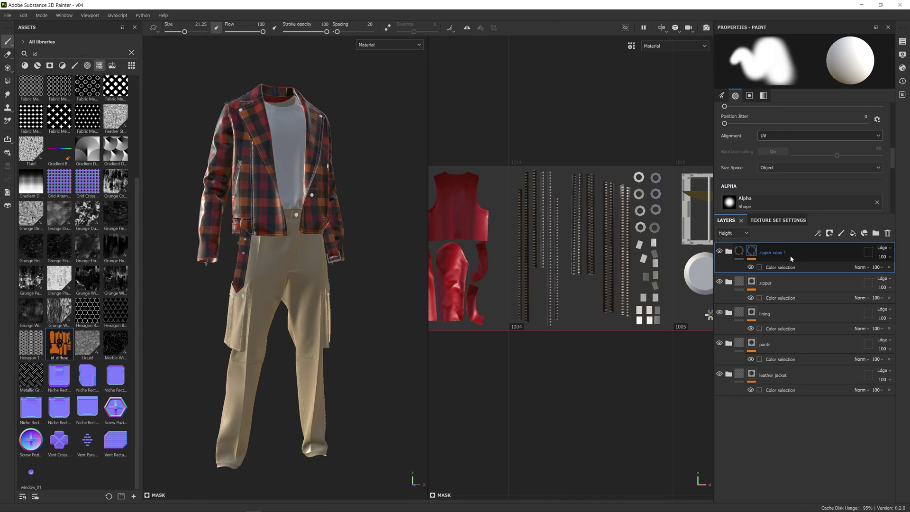
{"action": "double_click", "coordinate": [780, 255]}
{"action": "type", "text": "me"}
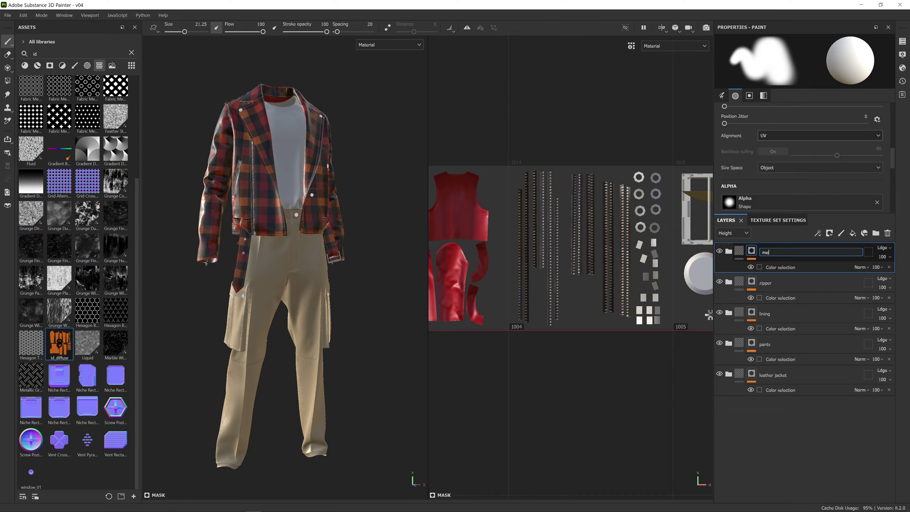
{"action": "type", "text": "tal"}
{"action": "key", "text": "Return"}
Set the metal folder's color selection to the bright green hardware ID color plus the magenta zipper color.
{"action": "left_click", "coordinate": [780, 267]}
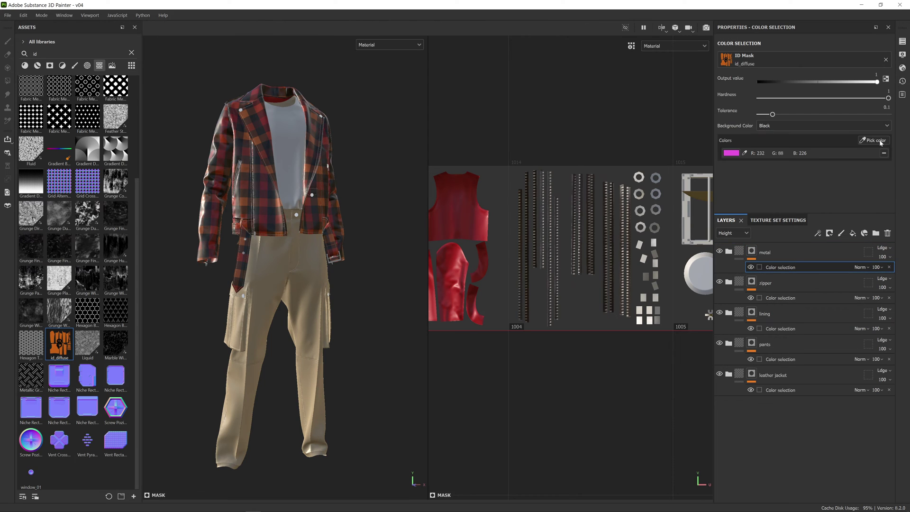
{"action": "left_click", "coordinate": [879, 141]}
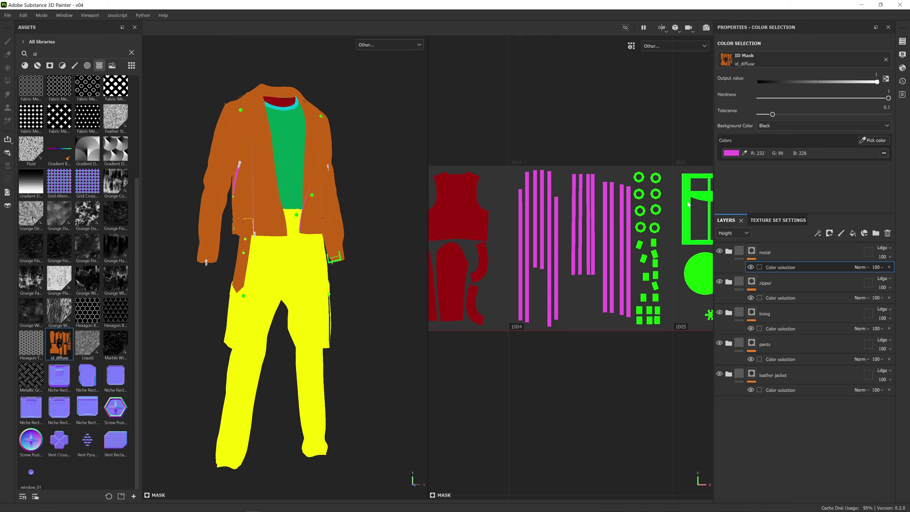
{"action": "left_click", "coordinate": [686, 205]}
{"action": "left_click", "coordinate": [884, 154]}
{"action": "left_click", "coordinate": [873, 140]}
{"action": "left_click", "coordinate": [626, 246]}
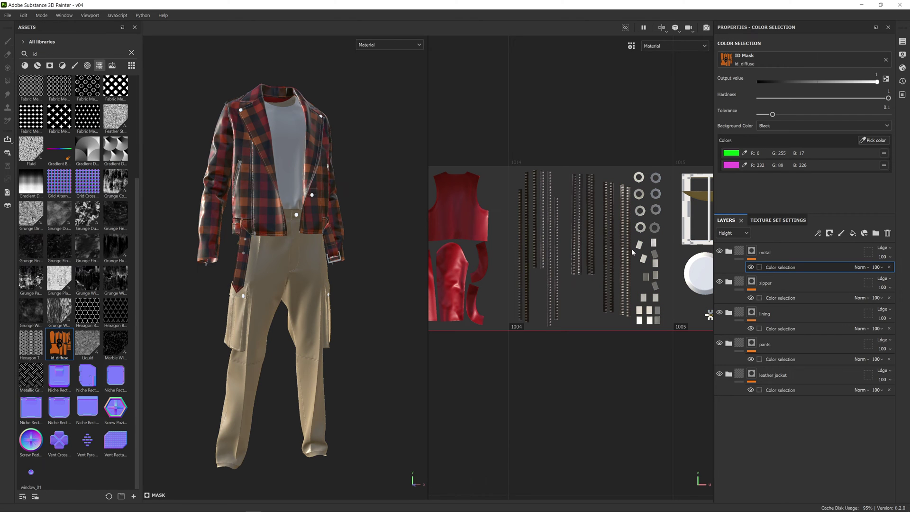
Add the two light grey ID shades of the zipper pull parts in UV tile 1005 to the metal folder's mask.
{"action": "middle_click_drag", "start_coordinate": [615, 248], "coordinate": [461, 248]}
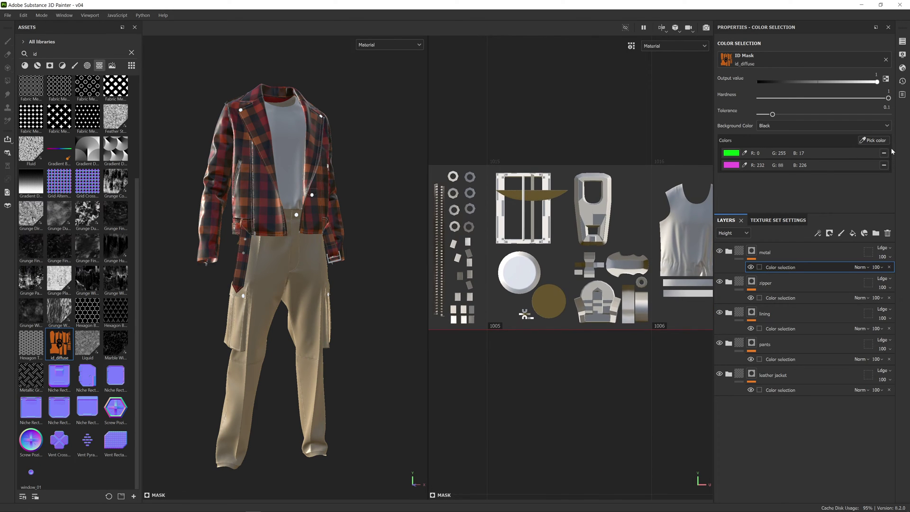
{"action": "left_click", "coordinate": [874, 140]}
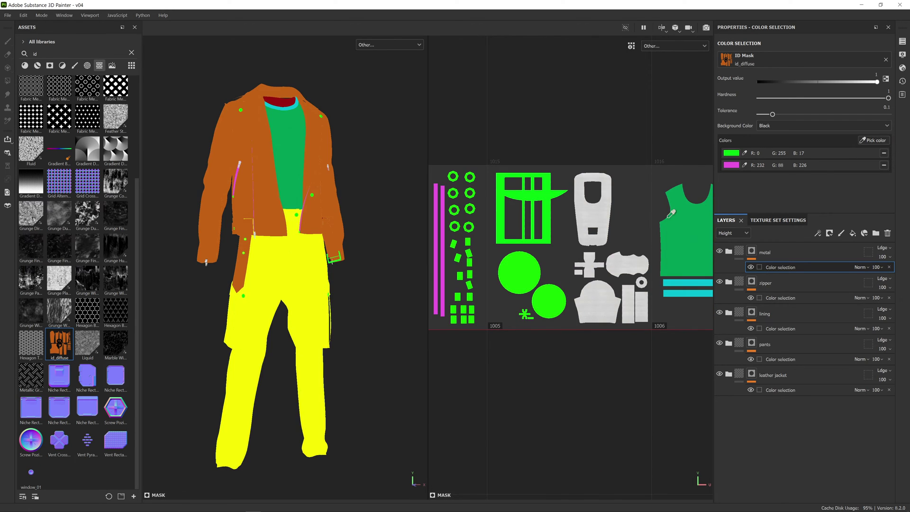
{"action": "left_click", "coordinate": [592, 216]}
{"action": "left_click", "coordinate": [874, 140]}
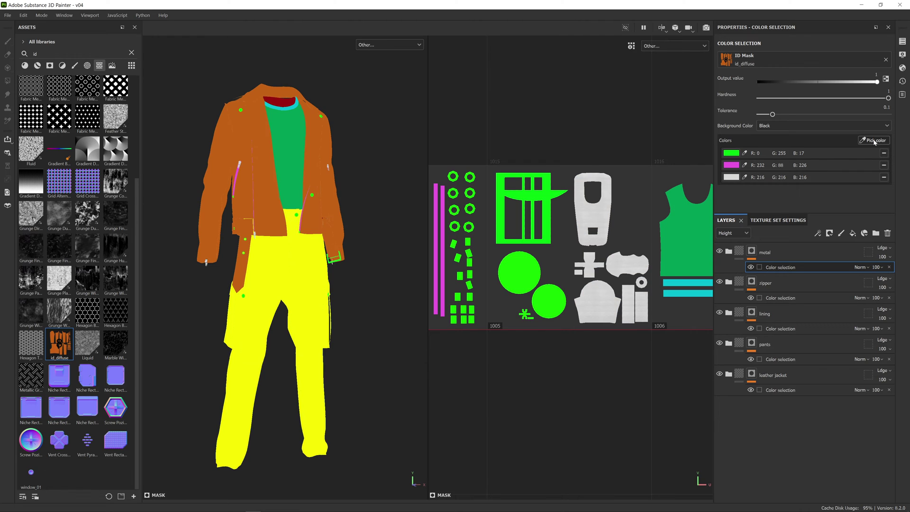
{"action": "left_click", "coordinate": [599, 209]}
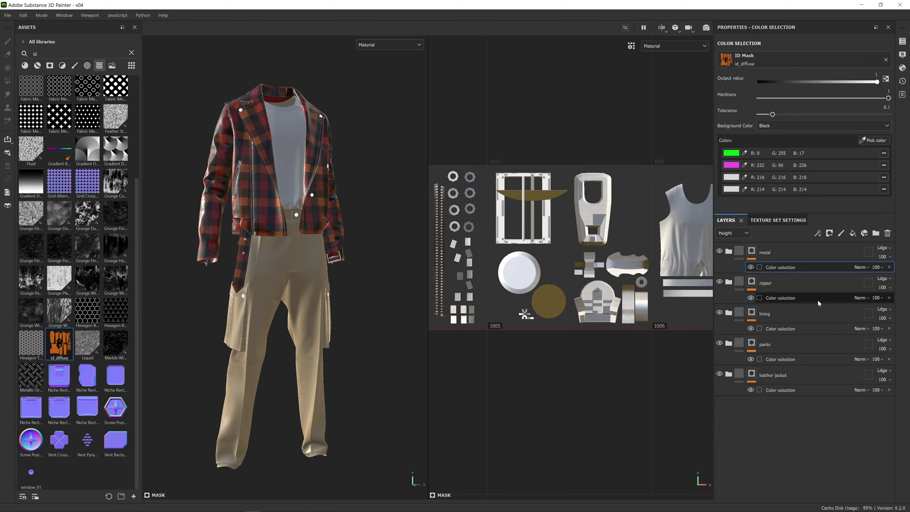
Duplicate the metal folder and rename the copy to "tshirt".
{"action": "right_click", "coordinate": [779, 251]}
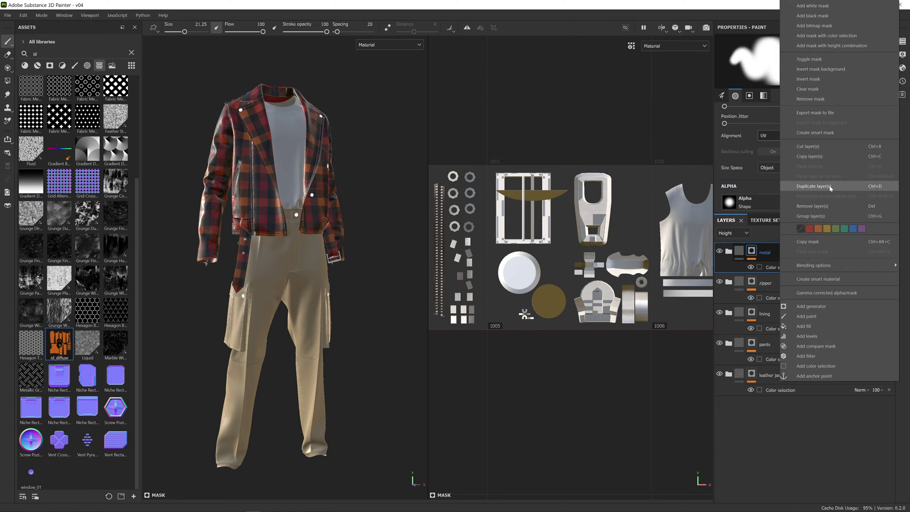
{"action": "left_click", "coordinate": [828, 187]}
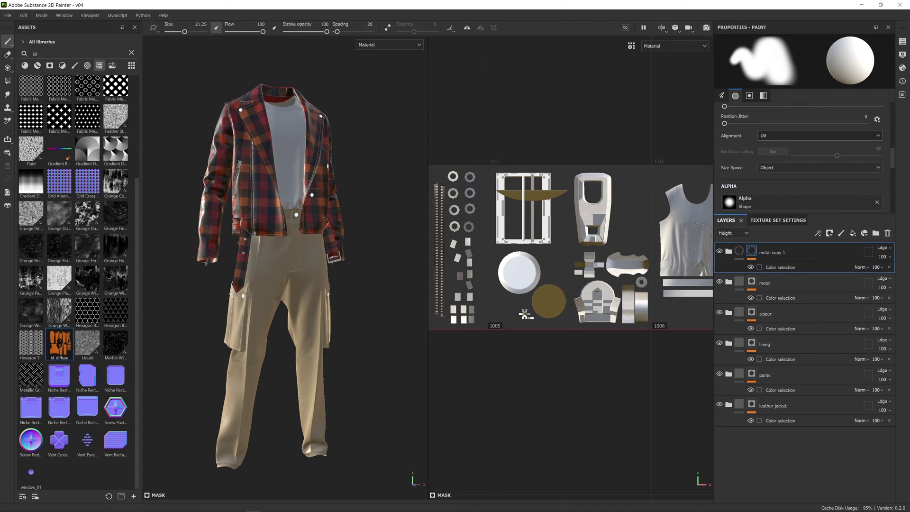
{"action": "double_click", "coordinate": [782, 253]}
{"action": "type", "text": "tshirt"}
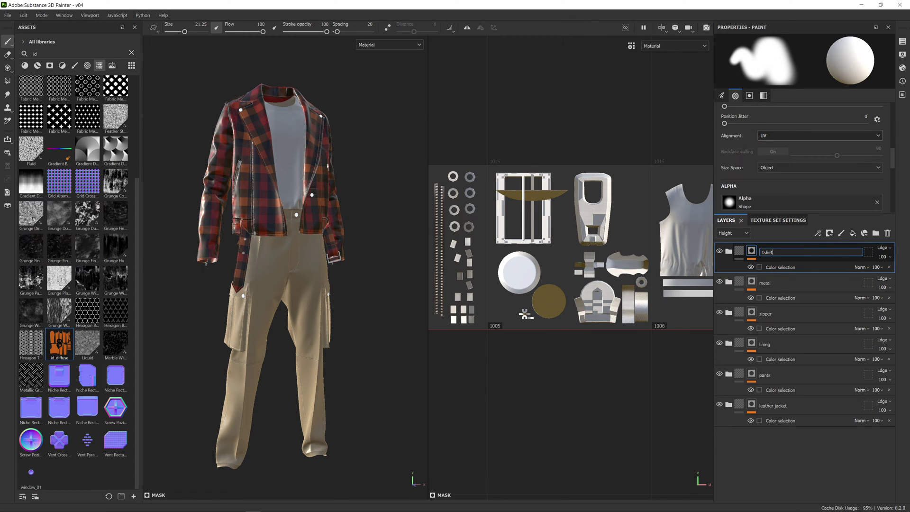
{"action": "key", "text": "Return"}
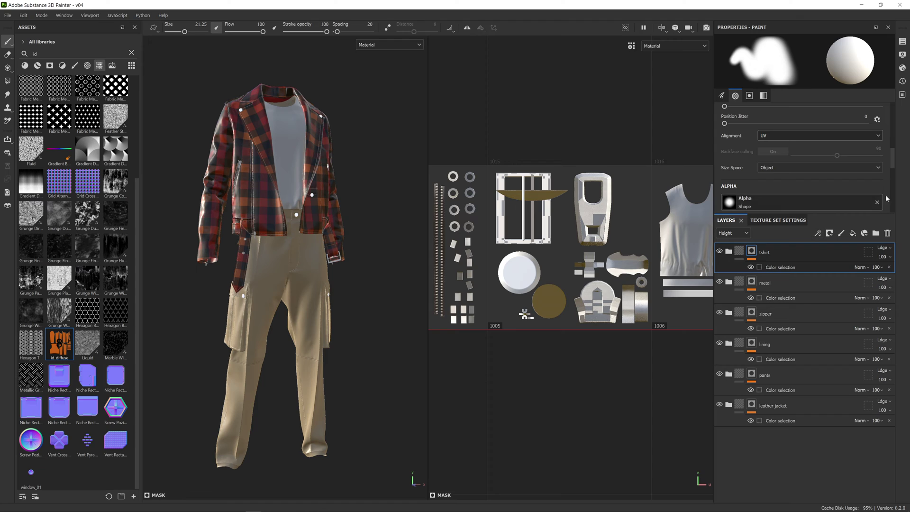
Remove all the inherited colors from the tshirt folder's color selection.
{"action": "left_click", "coordinate": [801, 266]}
{"action": "left_click", "coordinate": [884, 189]}
{"action": "left_click", "coordinate": [884, 177]}
{"action": "left_click", "coordinate": [884, 165]}
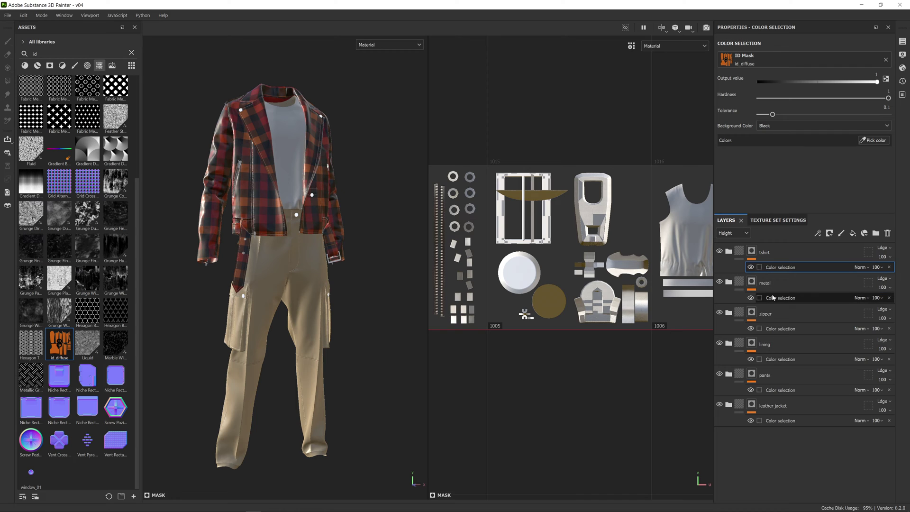
Remove the magenta zipper color from the metal folder's color selection.
{"action": "left_click", "coordinate": [806, 297]}
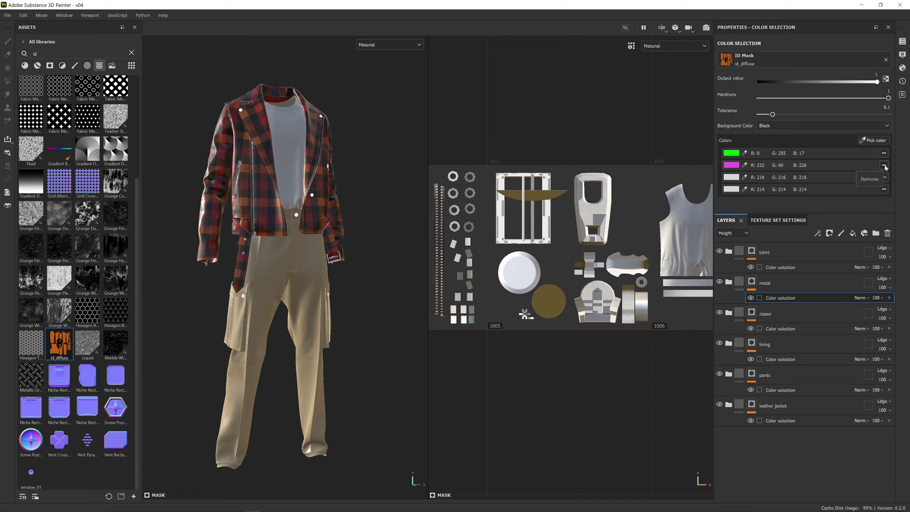
{"action": "left_click", "coordinate": [875, 140]}
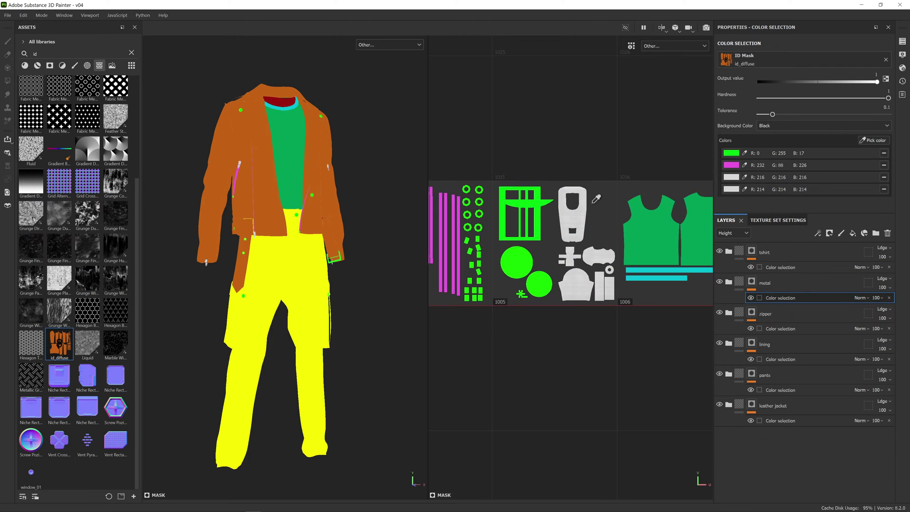
{"action": "left_click", "coordinate": [884, 165]}
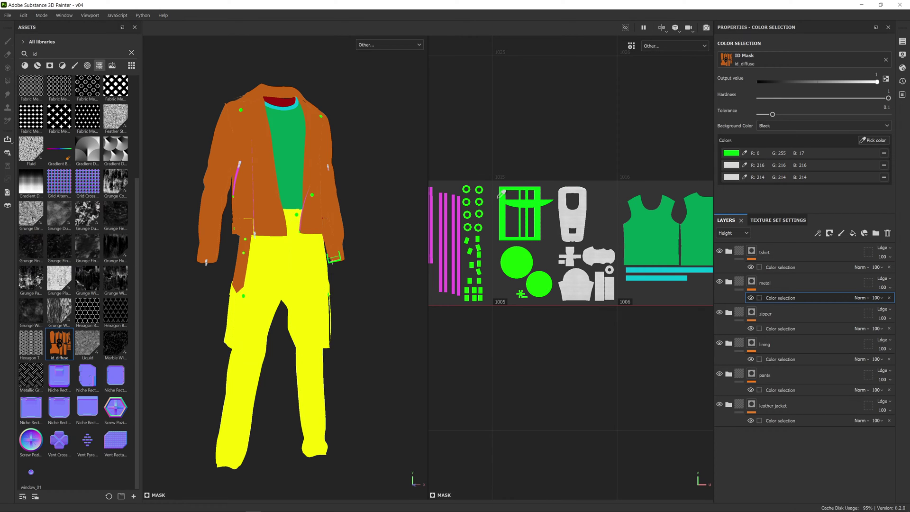
Limit the tshirt folder's mask to the shirt body by picking its green ID color from UV tile 1006.
{"action": "left_click", "coordinate": [777, 252]}
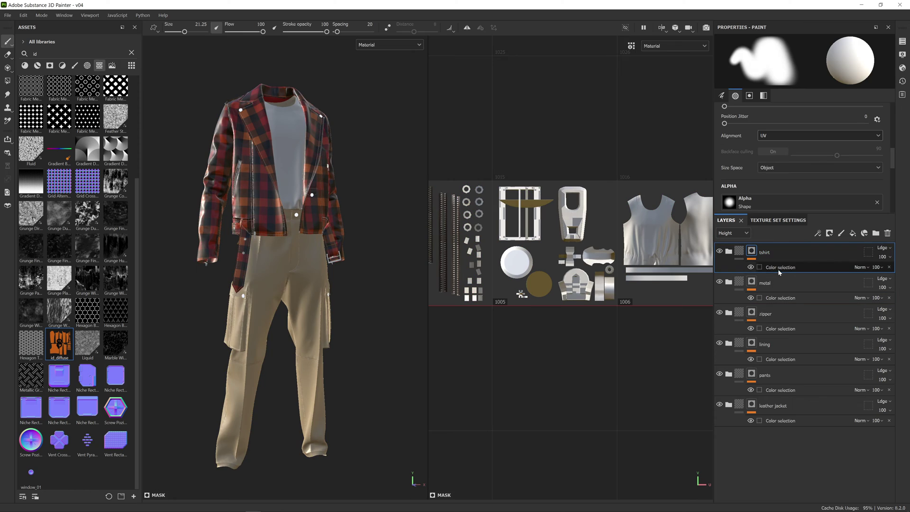
{"action": "left_click", "coordinate": [781, 267]}
{"action": "left_click", "coordinate": [874, 140]}
{"action": "left_click", "coordinate": [660, 222]}
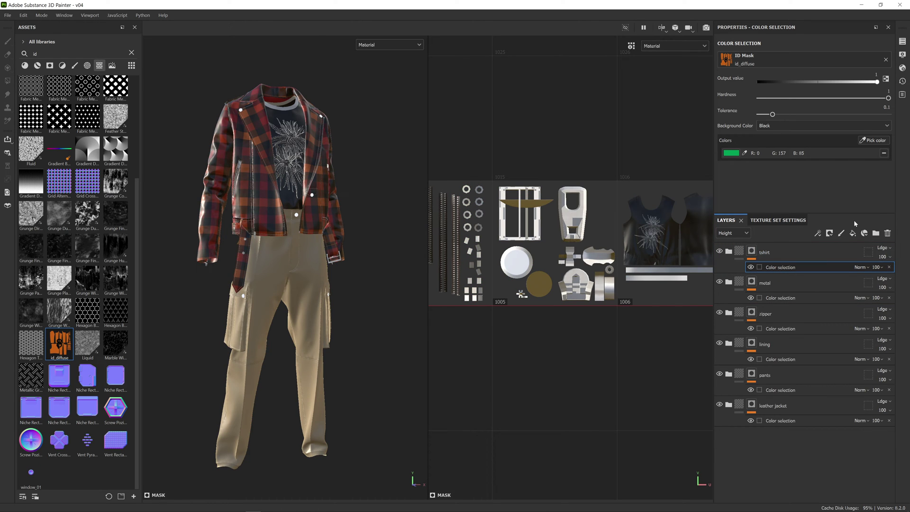
Duplicate the tshirt folder and rename the copy to "neck trim".
{"action": "right_click", "coordinate": [770, 252]}
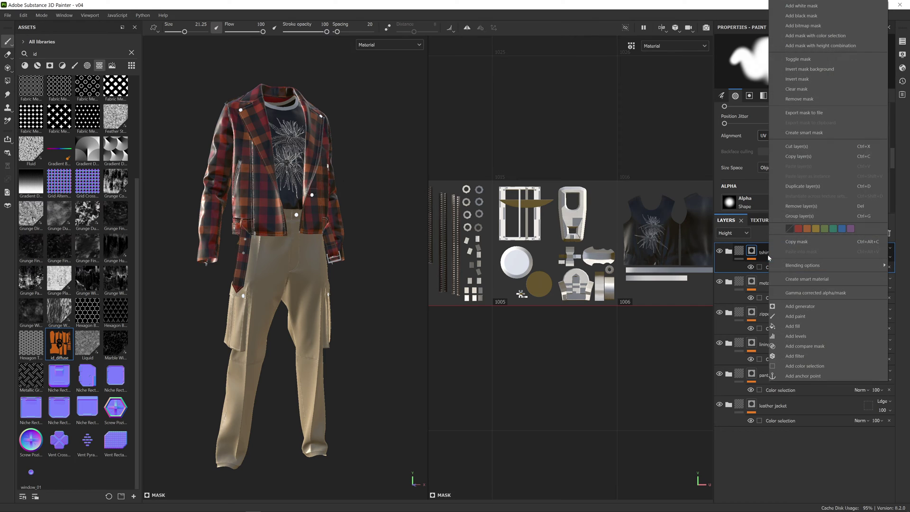
{"action": "left_click", "coordinate": [815, 186]}
{"action": "key", "text": "ctrl+d"}
{"action": "double_click", "coordinate": [778, 252]}
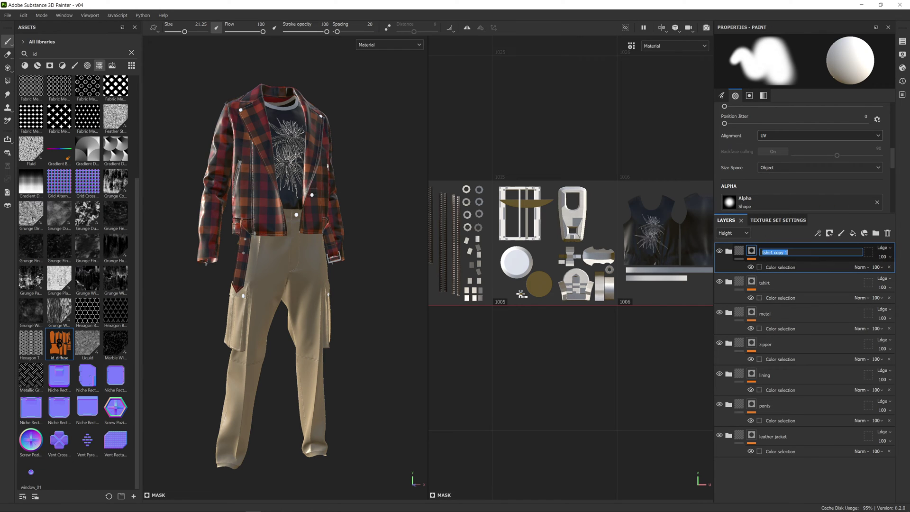
{"action": "type", "text": "nexk trim"}
{"action": "key", "text": "BackSpace"}
{"action": "type", "text": "ck"}
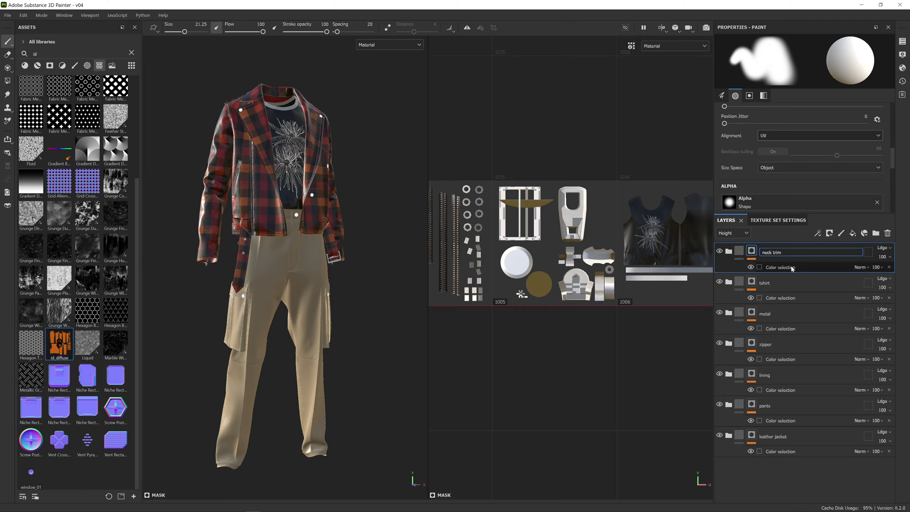
Limit the neck trim folder's mask to the collar strips by picking their cyan ID color from UV tile 1006.
{"action": "left_click", "coordinate": [793, 269]}
{"action": "left_click", "coordinate": [877, 143]}
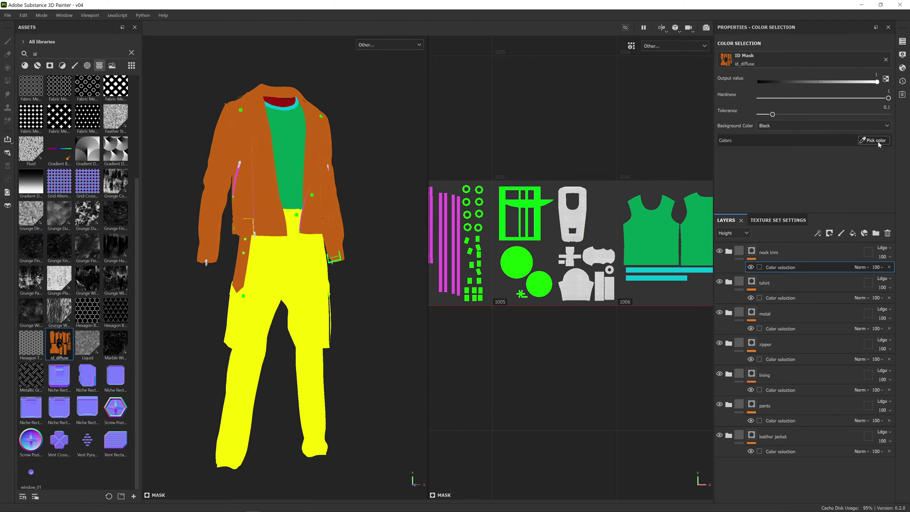
{"action": "left_click", "coordinate": [670, 270]}
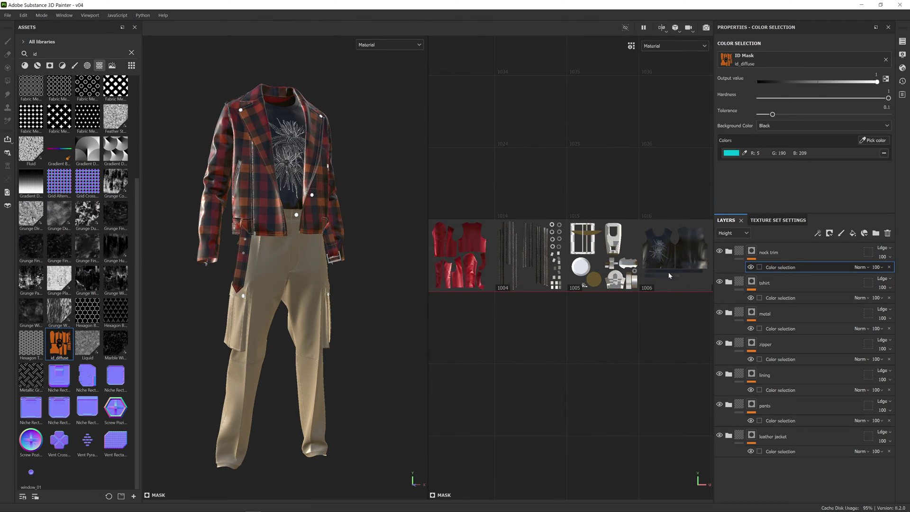
{"action": "scroll", "coordinate": [670, 275], "scroll_direction": "down", "scroll_amount": 2}
{"action": "middle_click_drag", "start_coordinate": [663, 284], "coordinate": [643, 282]}
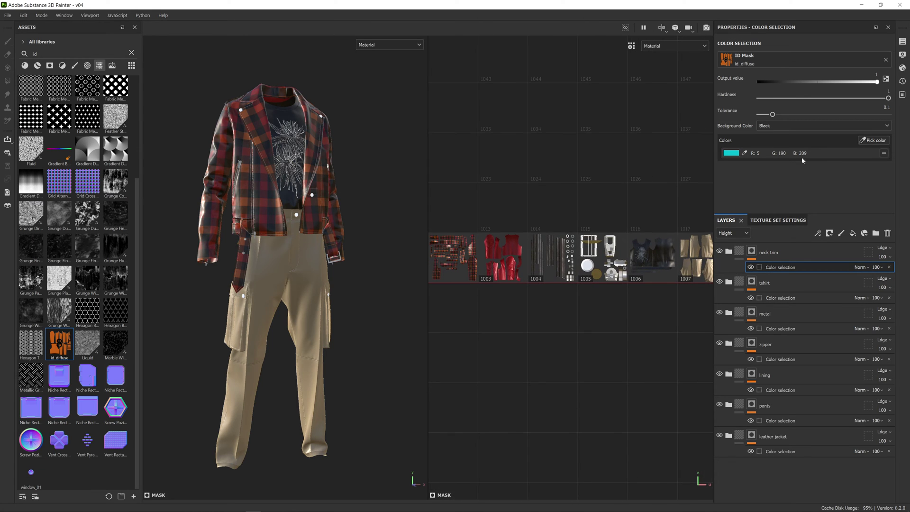
Check each material folder from neck trim down to leather jacket by toggling its visibility off and on.
{"action": "left_click_drag", "start_coordinate": [335, 209], "coordinate": [419, 220], "text": "alt"}
{"action": "left_click", "coordinate": [719, 250]}
{"action": "left_click", "coordinate": [719, 251]}
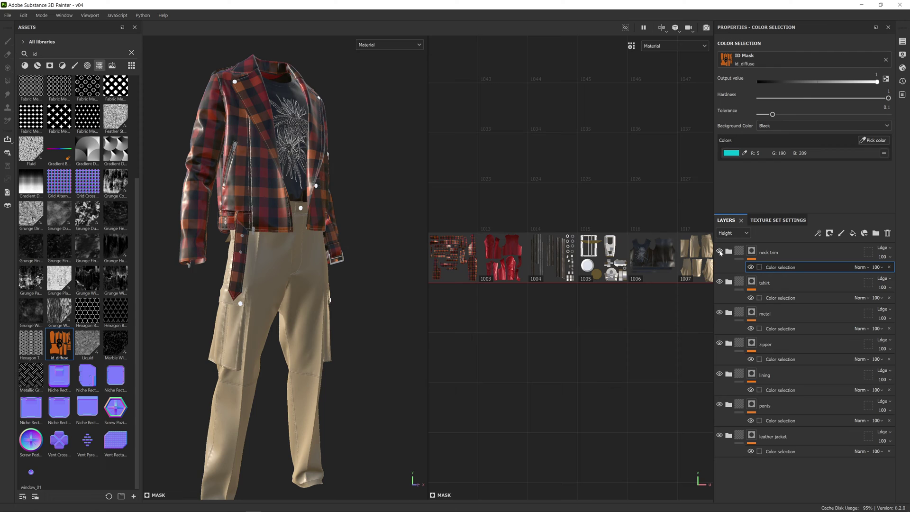
{"action": "left_click", "coordinate": [719, 282]}
{"action": "left_click", "coordinate": [719, 282]}
{"action": "left_click", "coordinate": [719, 312]}
{"action": "left_click", "coordinate": [720, 312]}
{"action": "left_click", "coordinate": [719, 343]}
{"action": "left_click", "coordinate": [719, 344]}
{"action": "left_click", "coordinate": [719, 373]}
{"action": "left_click", "coordinate": [719, 374]}
{"action": "left_click", "coordinate": [719, 403]}
{"action": "left_click", "coordinate": [719, 402]}
{"action": "left_click", "coordinate": [720, 435]}
{"action": "left_click", "coordinate": [719, 435]}
{"action": "left_click", "coordinate": [720, 436]}
{"action": "left_click", "coordinate": [721, 437]}
Reframe the outfit on the jacket and widen the 3D viewport relative to the UV view.
{"action": "scroll", "coordinate": [357, 209], "scroll_direction": "down", "scroll_amount": 4}
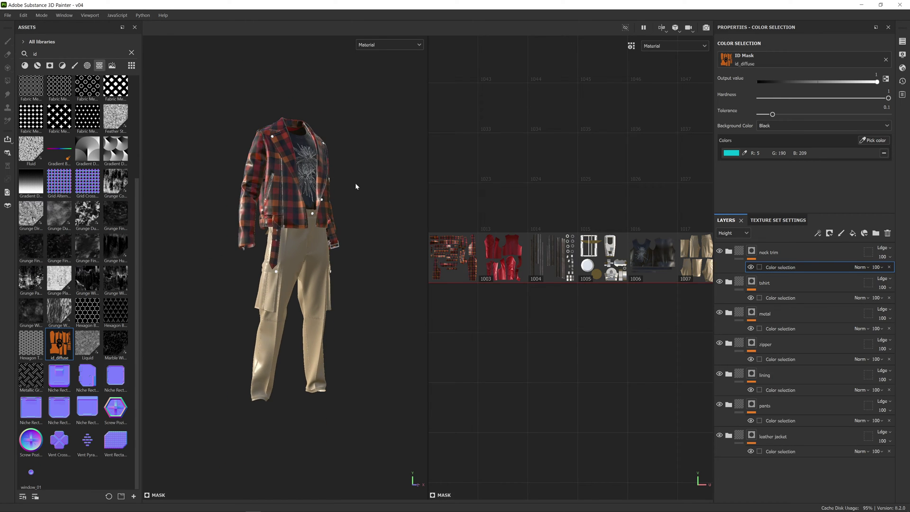
{"action": "middle_click_drag", "start_coordinate": [355, 183], "coordinate": [360, 226], "text": "alt"}
{"action": "scroll", "coordinate": [355, 211], "scroll_direction": "up", "scroll_amount": 4}
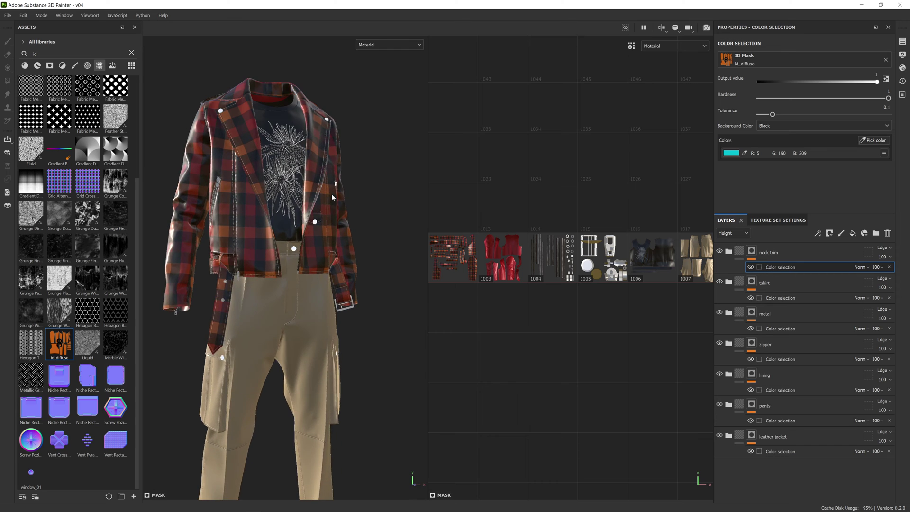
{"action": "left_click_drag", "start_coordinate": [427, 193], "coordinate": [459, 190]}
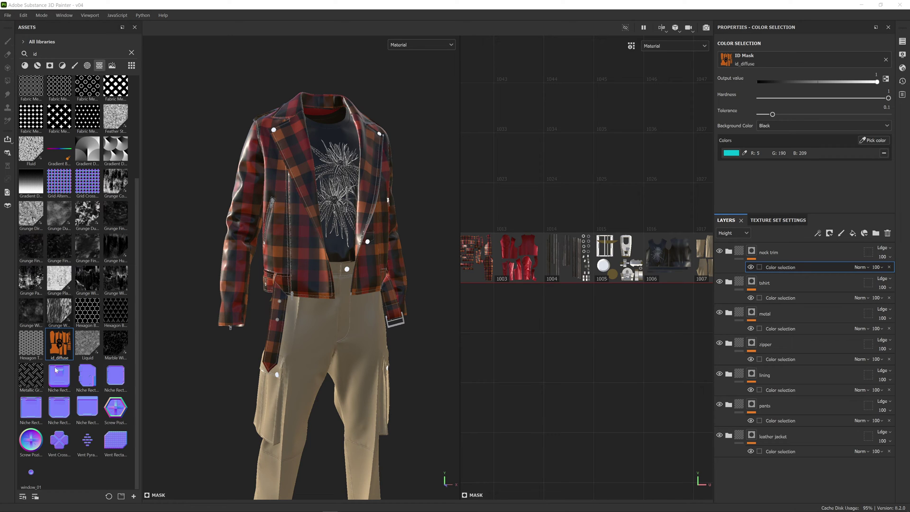
Switch to File Explorer and bring all four images from the "leather wrinkles" folder into Substance 3D Painter for import.
{"action": "left_click", "coordinate": [71, 508]}
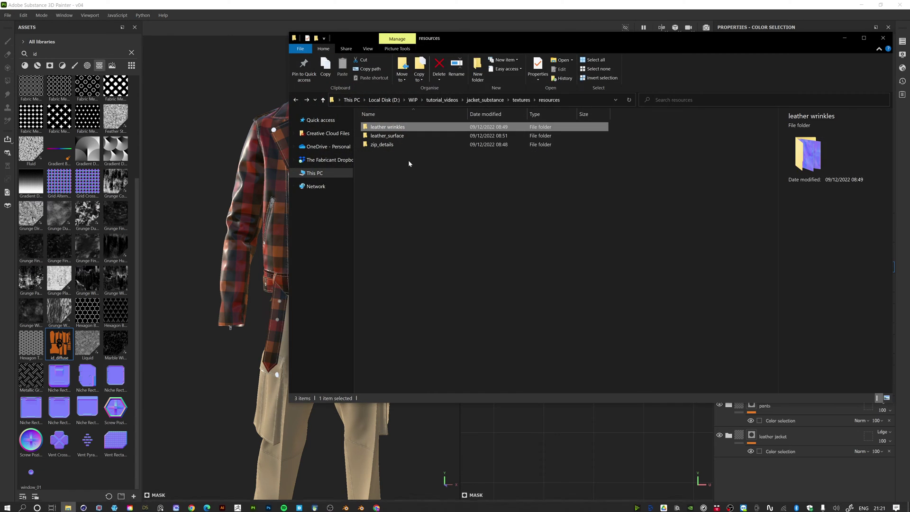
{"action": "left_click_drag", "start_coordinate": [449, 35], "coordinate": [492, 45]}
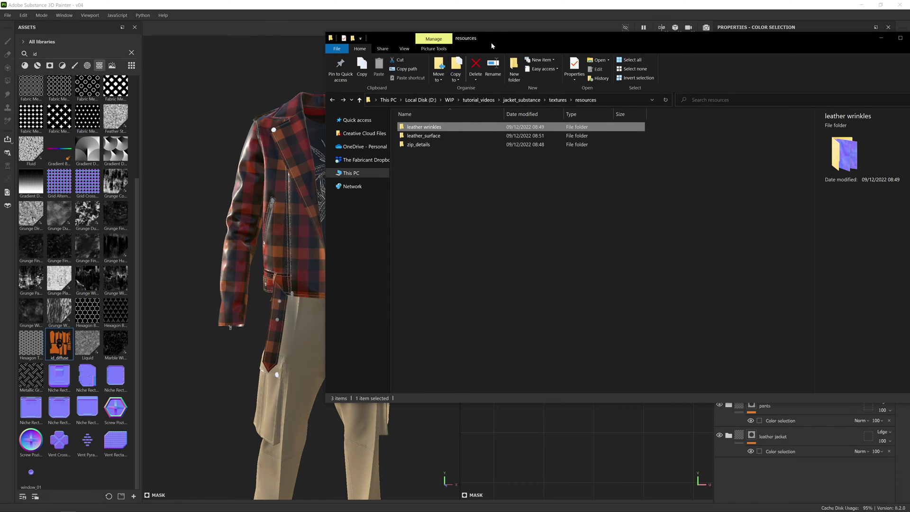
{"action": "double_click", "coordinate": [447, 132]}
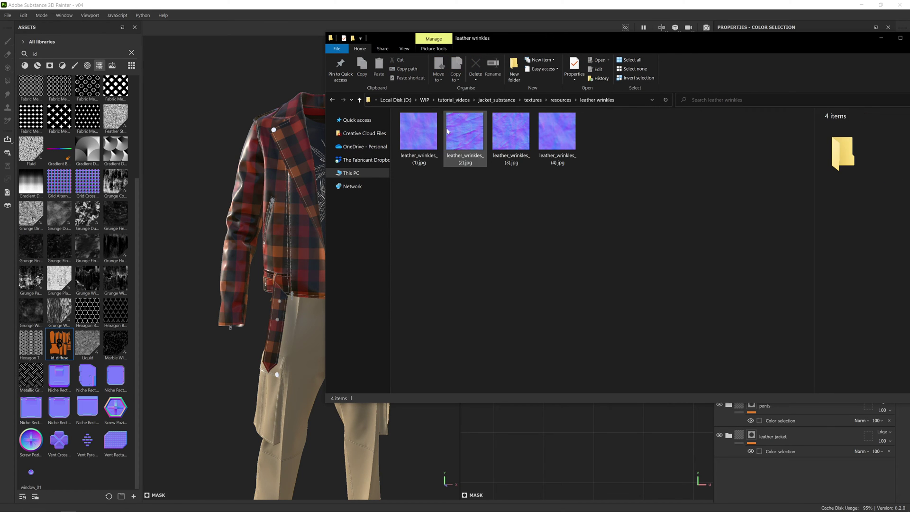
{"action": "left_click_drag", "start_coordinate": [609, 195], "coordinate": [396, 124]}
{"action": "mouse_move", "coordinate": [505, 160]}
{"action": "left_mouse_down"}
{"action": "mouse_move", "coordinate": [109, 470]}
{"action": "mouse_move", "coordinate": [95, 467]}
{"action": "mouse_move", "coordinate": [294, 190]}
{"action": "left_mouse_up"}
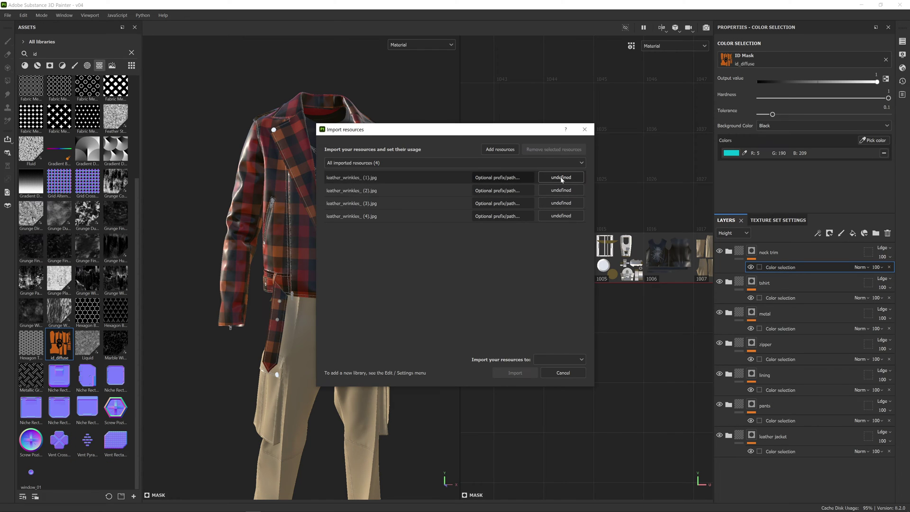
Import the four leather_wrinkles images as textures into the library 'your_assets'.
{"action": "left_click", "coordinate": [416, 217]}
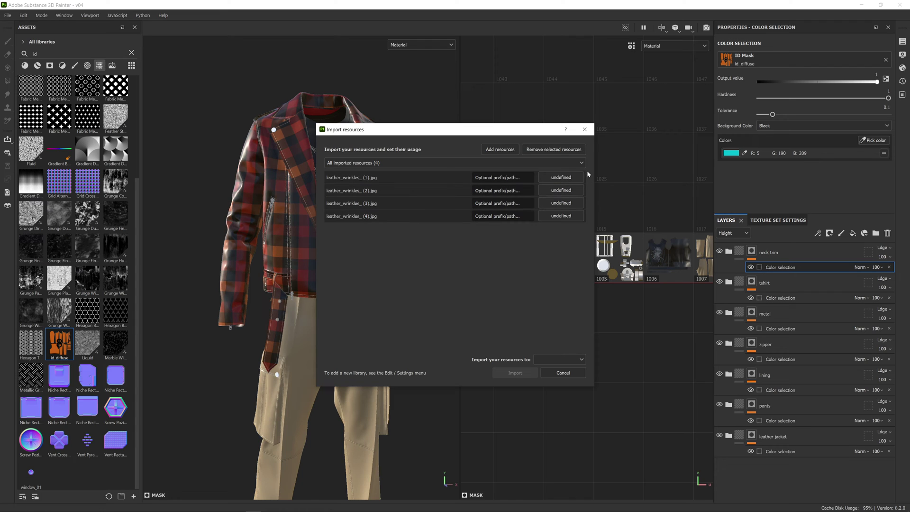
{"action": "left_click", "coordinate": [563, 177]}
{"action": "left_click", "coordinate": [579, 208]}
{"action": "left_click", "coordinate": [542, 362]}
{"action": "left_click", "coordinate": [545, 384]}
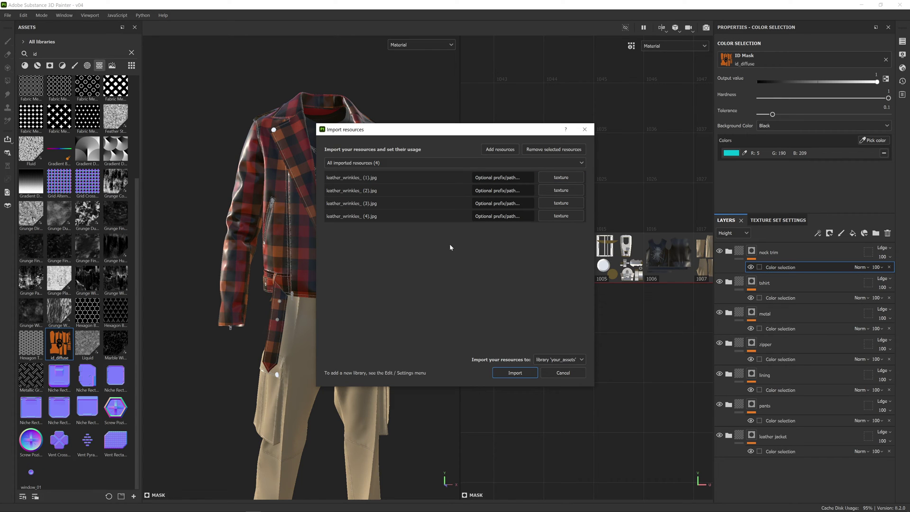
{"action": "left_click", "coordinate": [505, 373]}
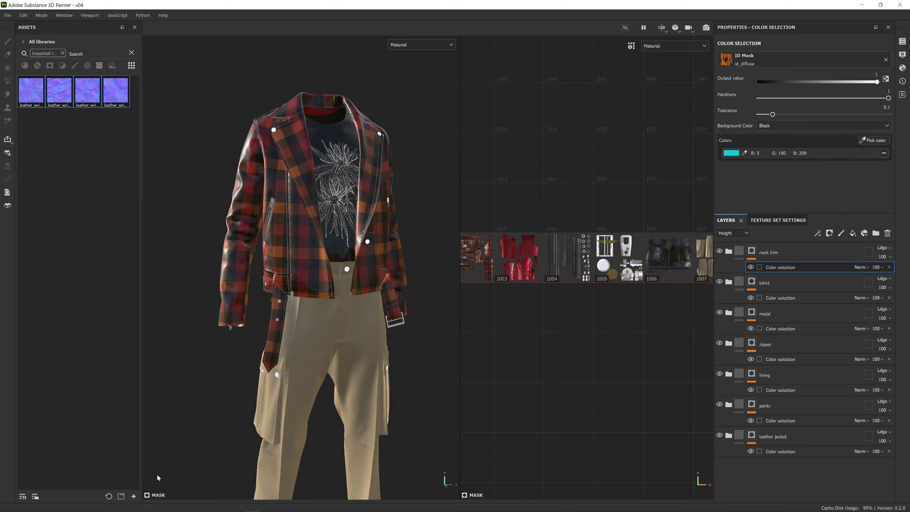
Return to File Explorer and bring all four images from the "leather_surface" folder into Substance 3D Painter for import.
{"action": "mouse_move", "coordinate": [60, 506]}
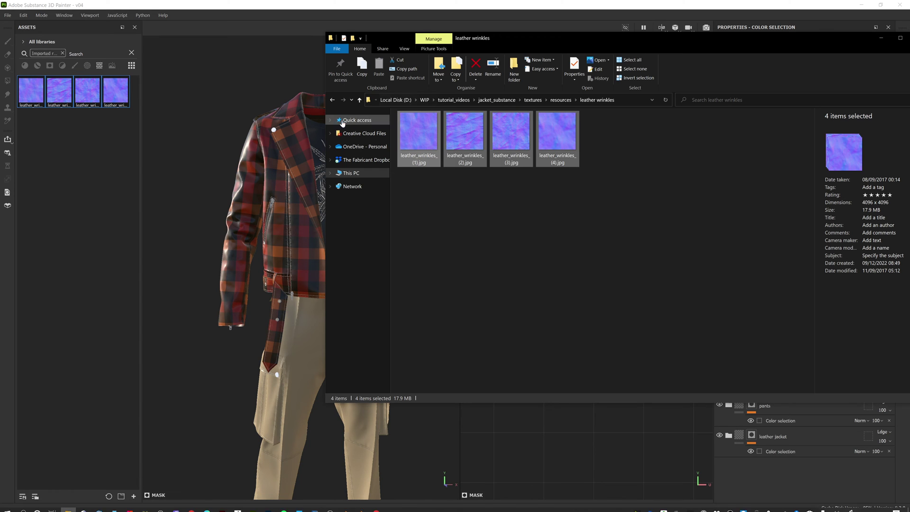
{"action": "left_click", "coordinate": [333, 101]}
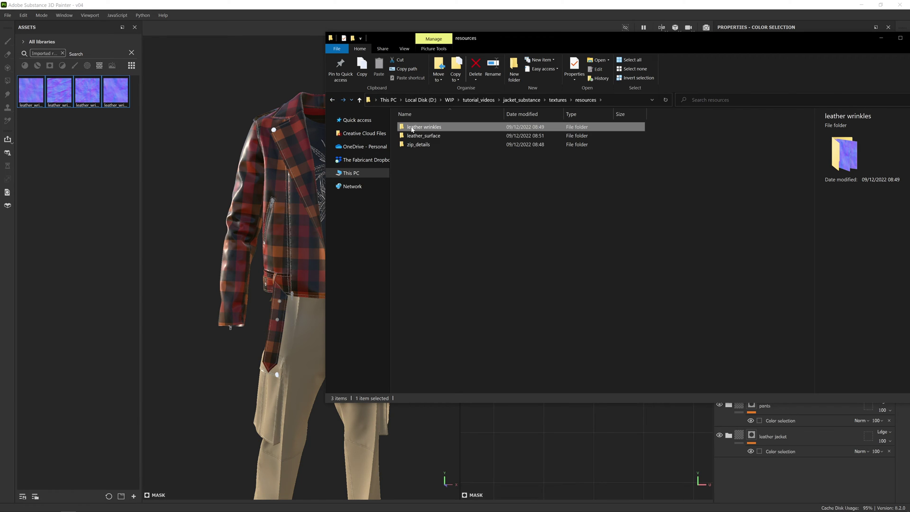
{"action": "double_click", "coordinate": [433, 138]}
{"action": "left_click_drag", "start_coordinate": [616, 212], "coordinate": [81, 195]}
{"action": "left_click", "coordinate": [321, 144]}
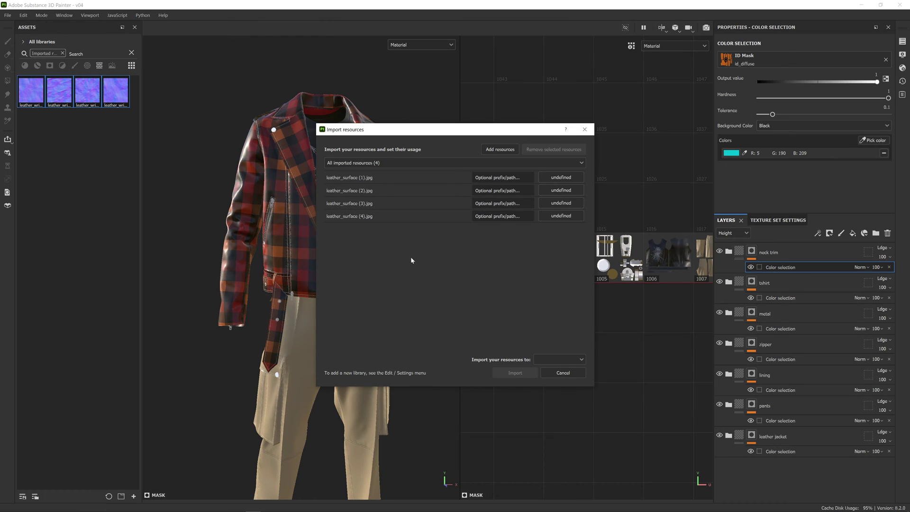
Set the four leather_surface images' usage to texture, choose an import destination and import them.
{"action": "left_click", "coordinate": [574, 181]}
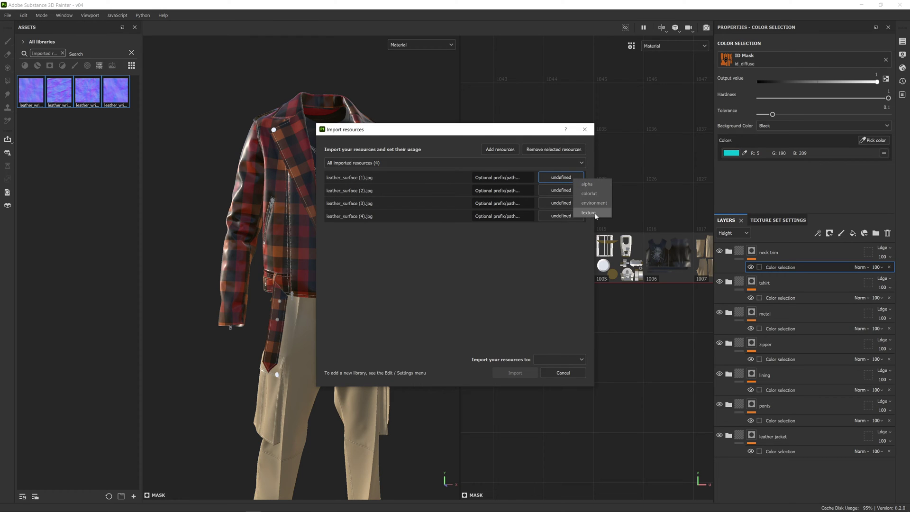
{"action": "left_click", "coordinate": [595, 214]}
{"action": "left_click", "coordinate": [547, 363]}
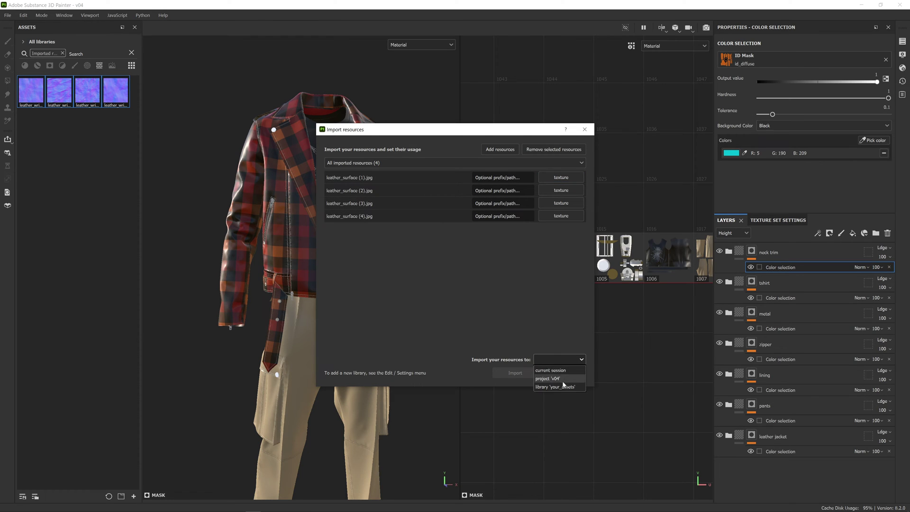
{"action": "left_click", "coordinate": [564, 379]}
{"action": "left_click", "coordinate": [514, 374]}
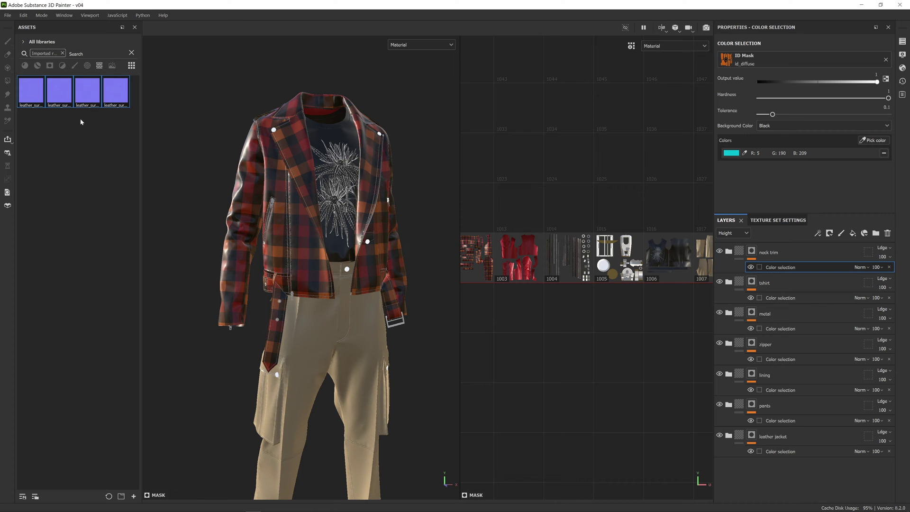
Move the leather jacket folder to the top of the layer stack.
{"action": "scroll", "coordinate": [296, 194], "scroll_direction": "up", "scroll_amount": 3}
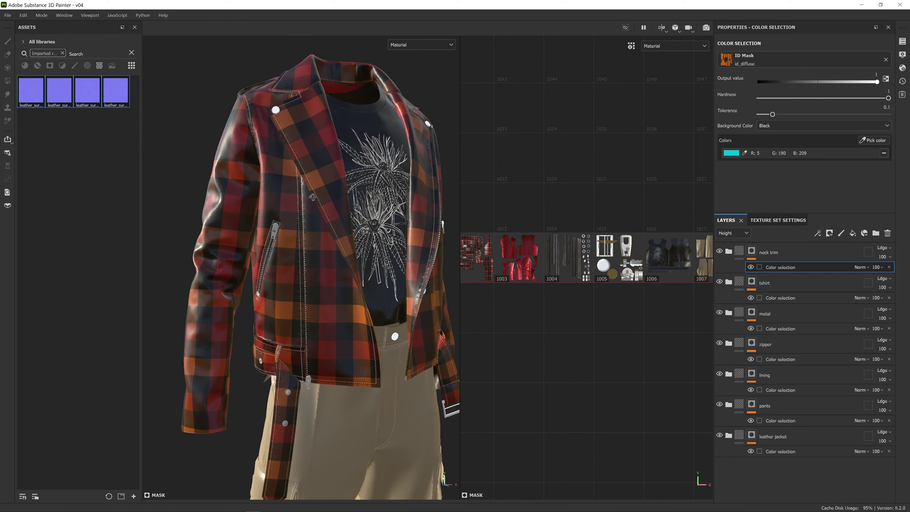
{"action": "left_click", "coordinate": [796, 438]}
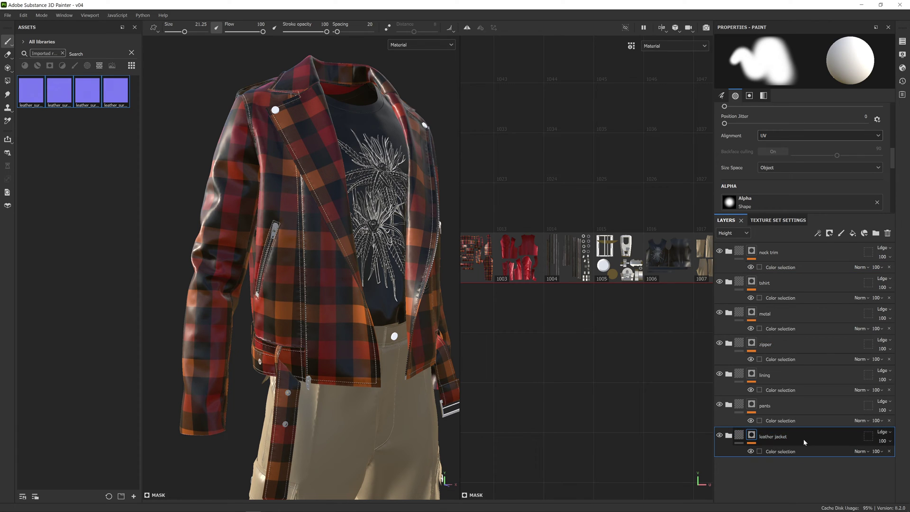
{"action": "left_click_drag", "start_coordinate": [804, 439], "coordinate": [788, 248]}
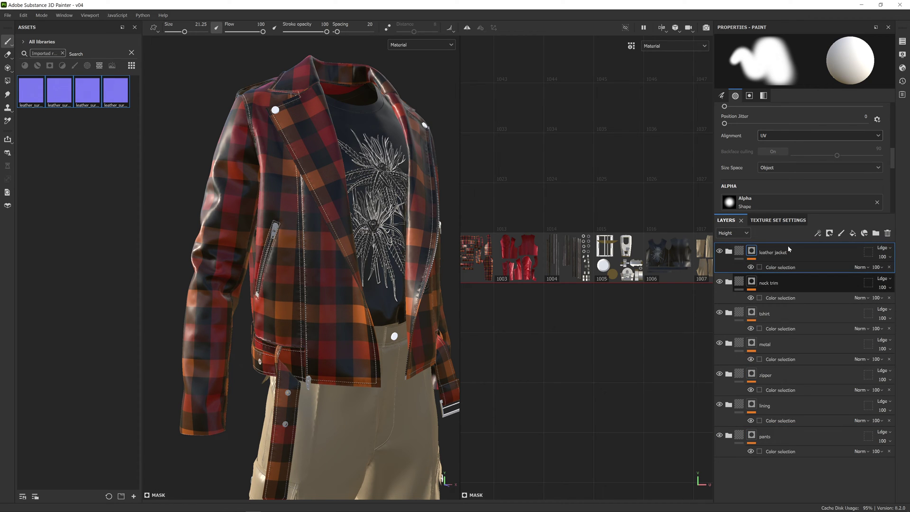
In the leather jacket folder, replace the base material layer's base color texture with a uniform dark red, hex 711717.
{"action": "left_click", "coordinate": [729, 252]}
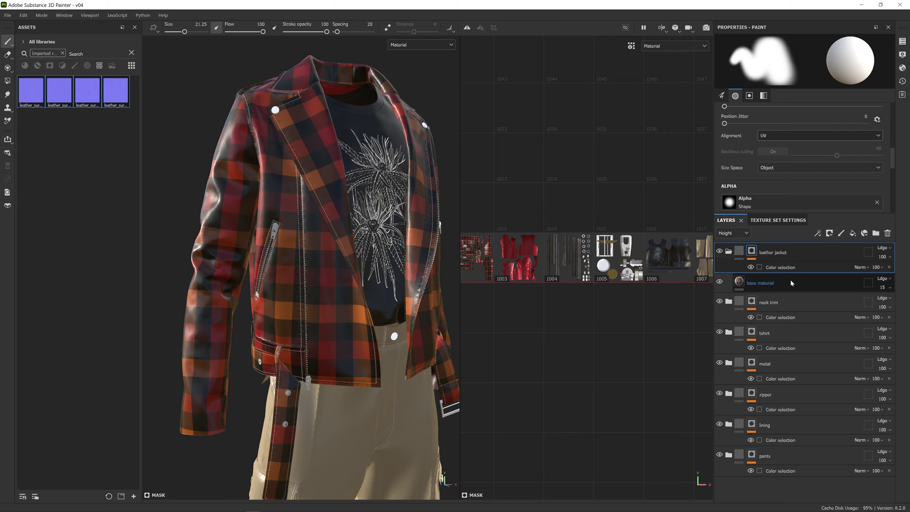
{"action": "left_click", "coordinate": [790, 280]}
{"action": "left_click", "coordinate": [809, 256]}
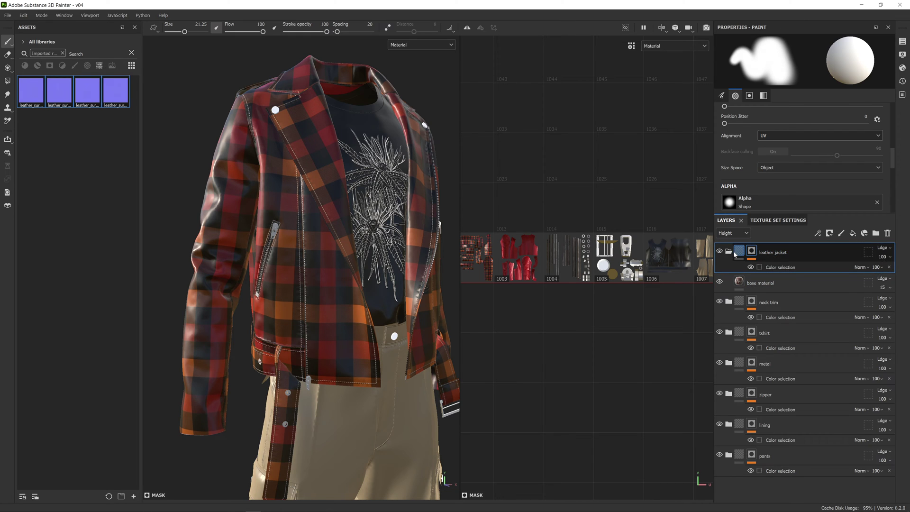
{"action": "left_click", "coordinate": [781, 283]}
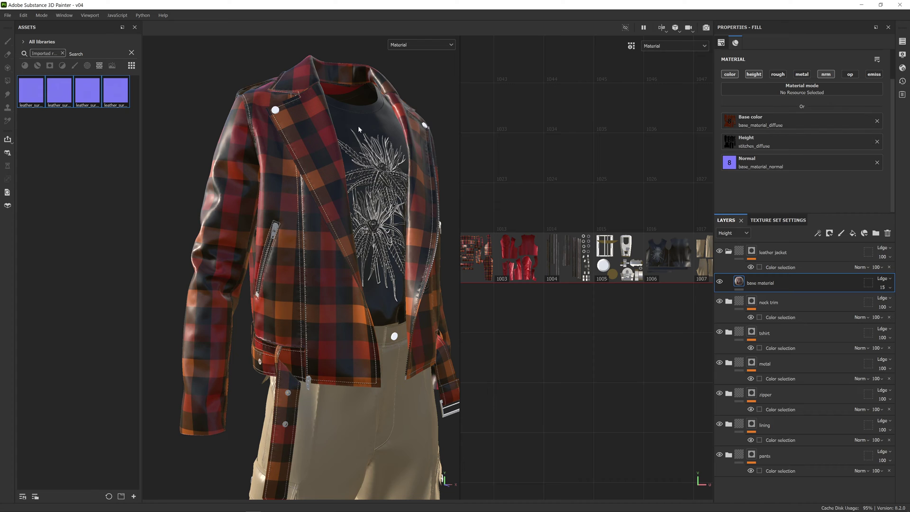
{"action": "left_click", "coordinate": [878, 122]}
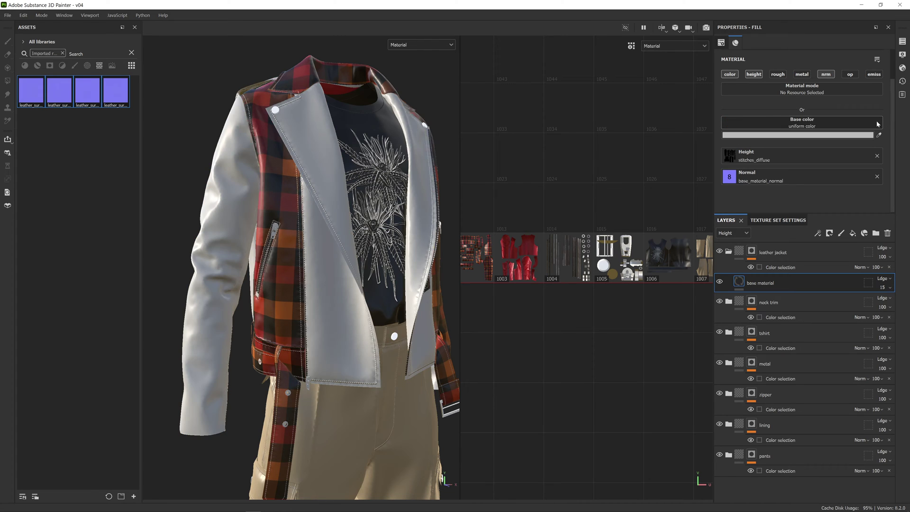
{"action": "left_click", "coordinate": [736, 131]}
{"action": "left_click_drag", "start_coordinate": [811, 226], "coordinate": [818, 215]}
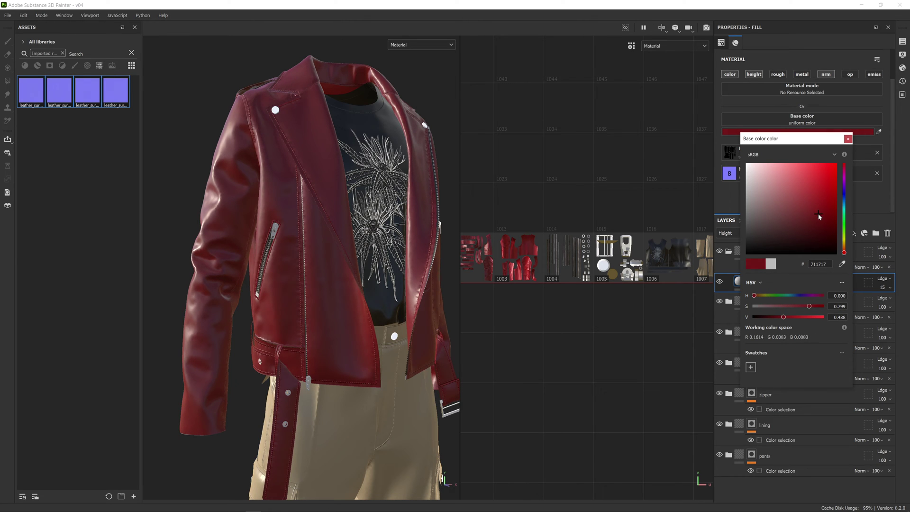
{"action": "left_click", "coordinate": [848, 138]}
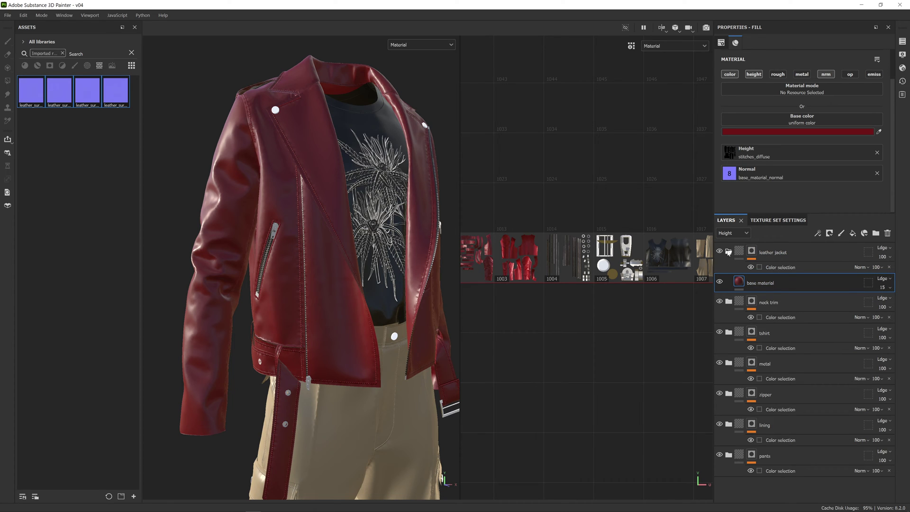
Add a fill layer above base material in the leather jacket folder, keeping only its normal channel active.
{"action": "left_click", "coordinate": [852, 234]}
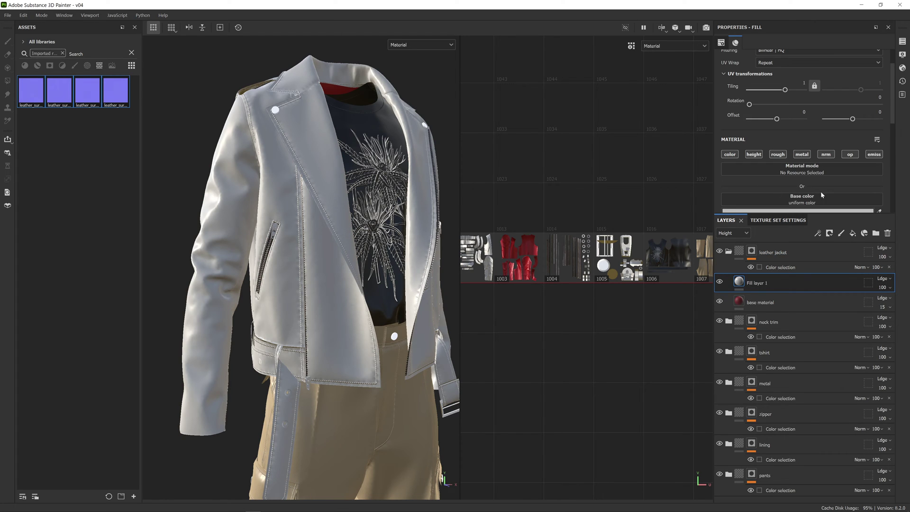
{"action": "left_click", "coordinate": [730, 154]}
{"action": "left_click", "coordinate": [754, 154]}
{"action": "left_click", "coordinate": [778, 154]}
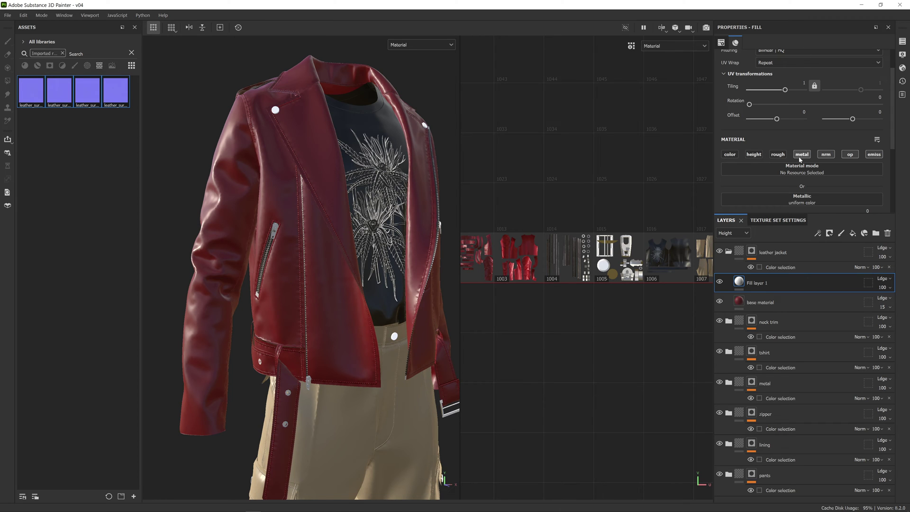
{"action": "left_click", "coordinate": [802, 155]}
{"action": "left_click", "coordinate": [850, 155]}
{"action": "left_click", "coordinate": [874, 154]}
{"action": "scroll", "coordinate": [804, 160], "scroll_direction": "down", "scroll_amount": 2}
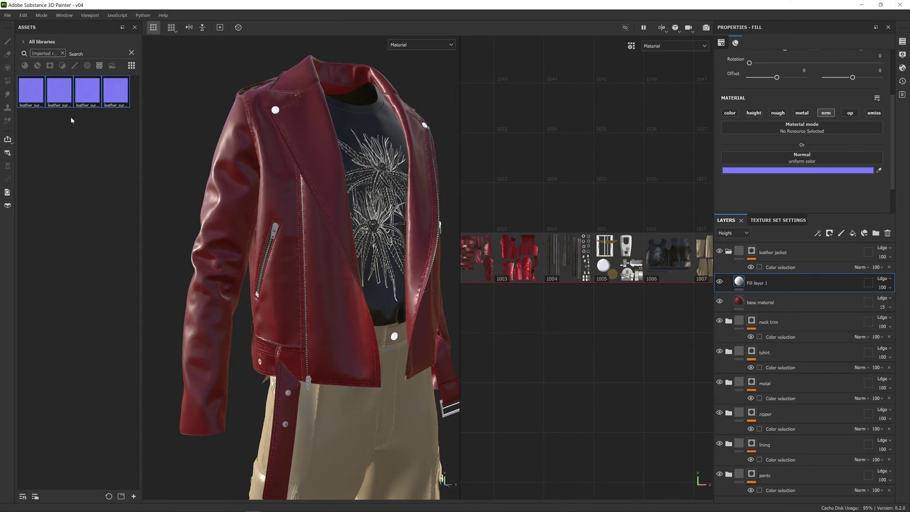
Assign the leather_surface (1) texture to the new fill layer's normal channel and set its tiling to 6.01.
{"action": "left_click", "coordinate": [37, 95]}
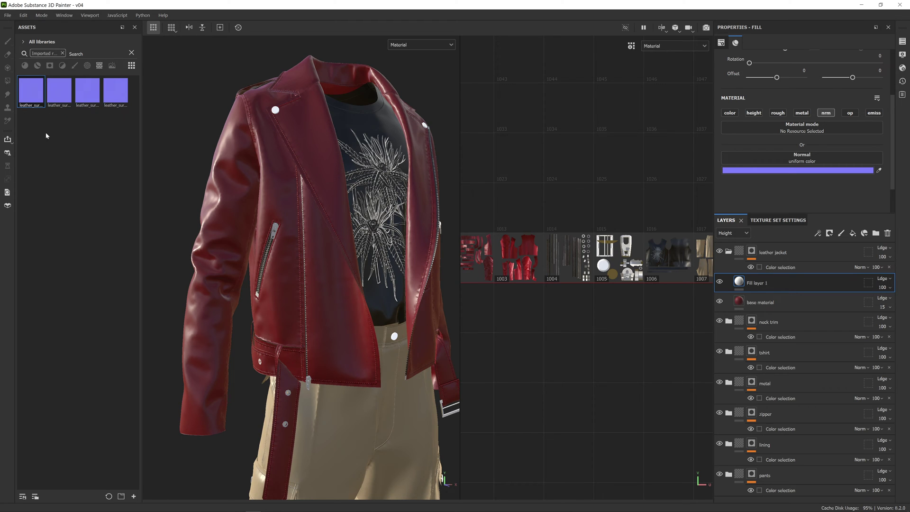
{"action": "left_click_drag", "start_coordinate": [35, 100], "coordinate": [762, 163]}
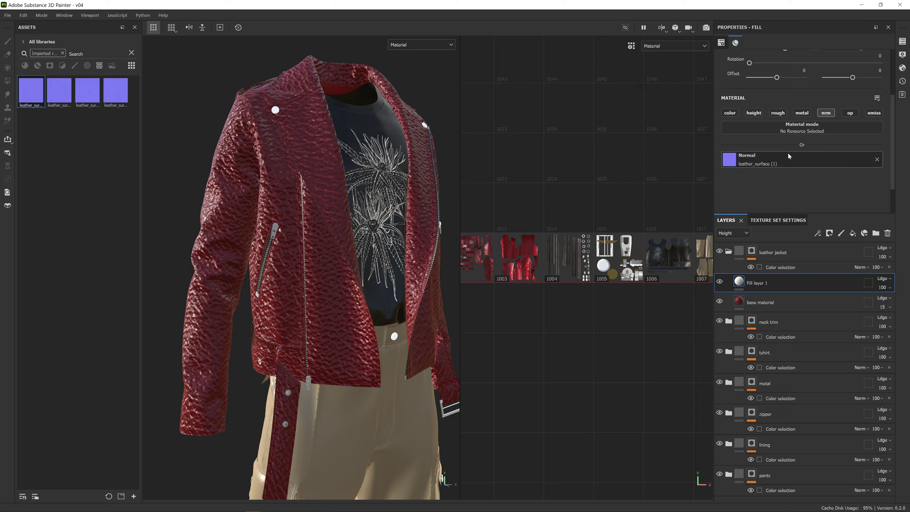
{"action": "scroll", "coordinate": [788, 156], "scroll_direction": "up", "scroll_amount": 1}
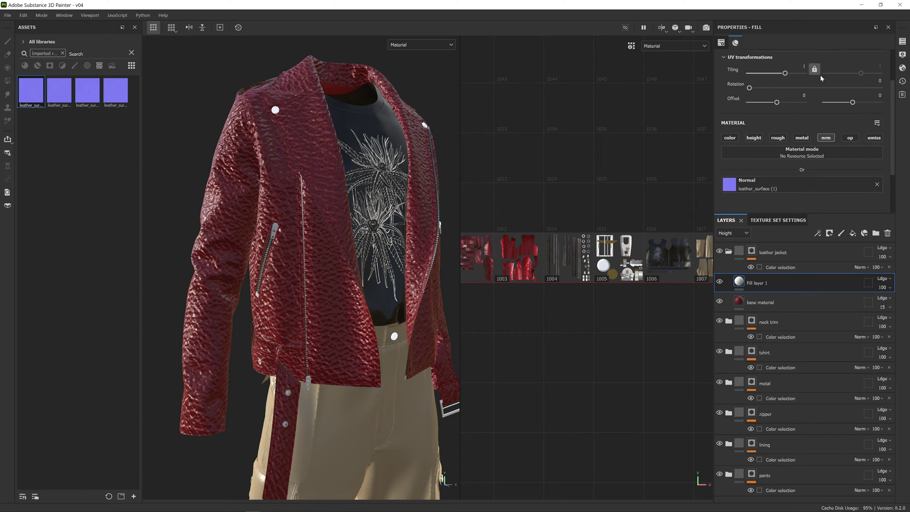
{"action": "scroll", "coordinate": [800, 166], "scroll_direction": "up", "scroll_amount": 2}
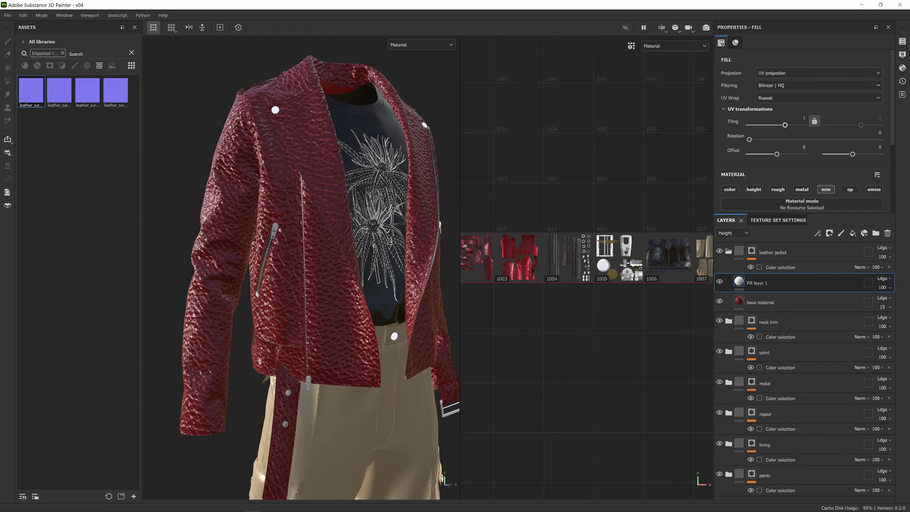
{"action": "left_click_drag", "start_coordinate": [785, 124], "coordinate": [790, 127]}
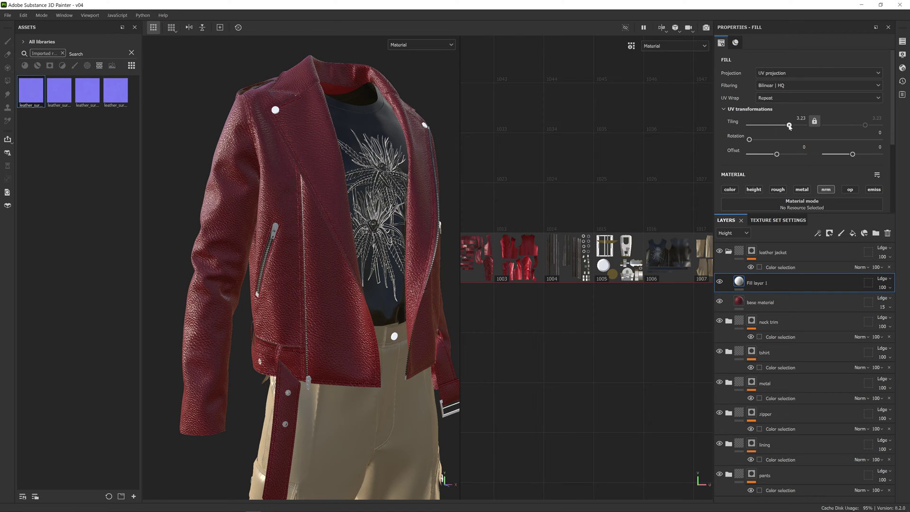
{"action": "left_click_drag", "start_coordinate": [789, 126], "coordinate": [792, 127]}
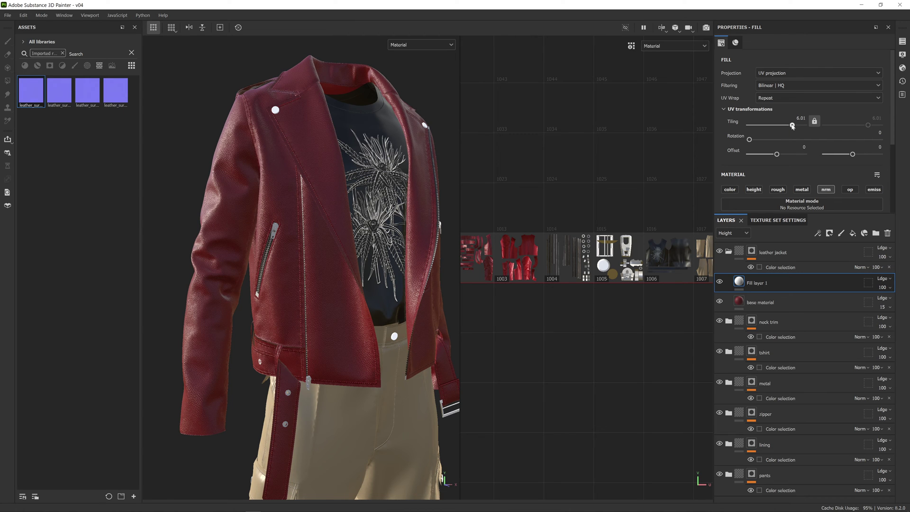
{"action": "mouse_move", "coordinate": [335, 250]}
{"action": "left_mouse_down", "text": "alt"}
{"action": "mouse_move", "coordinate": [308, 244]}
{"action": "mouse_move", "coordinate": [327, 236]}
{"action": "left_mouse_up", "text": "alt"}
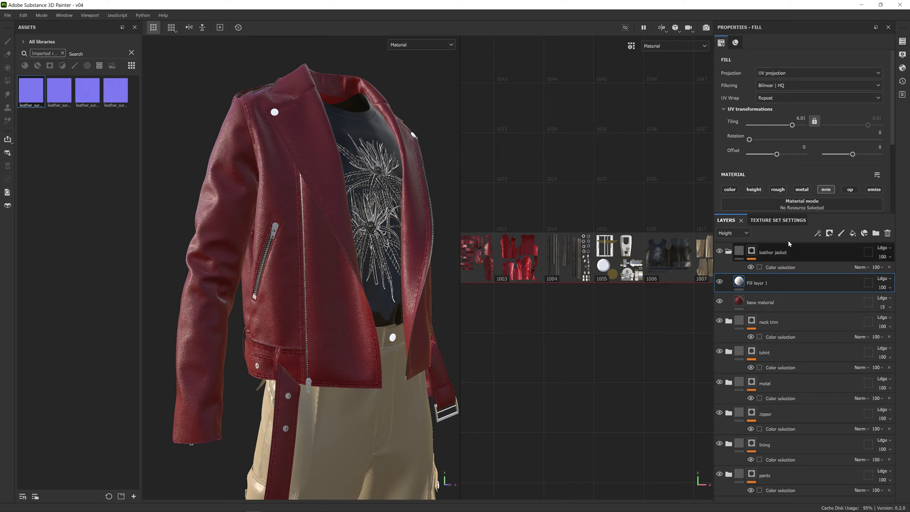
Rename the new fill layer in the leather jacket folder as leather detail 01.
{"action": "double_click", "coordinate": [764, 284]}
{"action": "double_click", "coordinate": [764, 284]}
{"action": "key", "text": "BackSpace"}
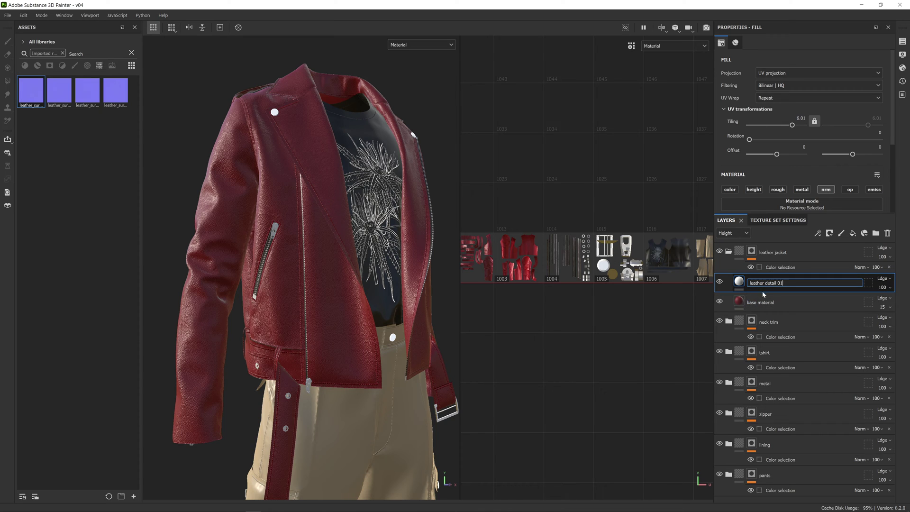
{"action": "left_click", "coordinate": [789, 292]}
{"action": "left_click", "coordinate": [796, 285]}
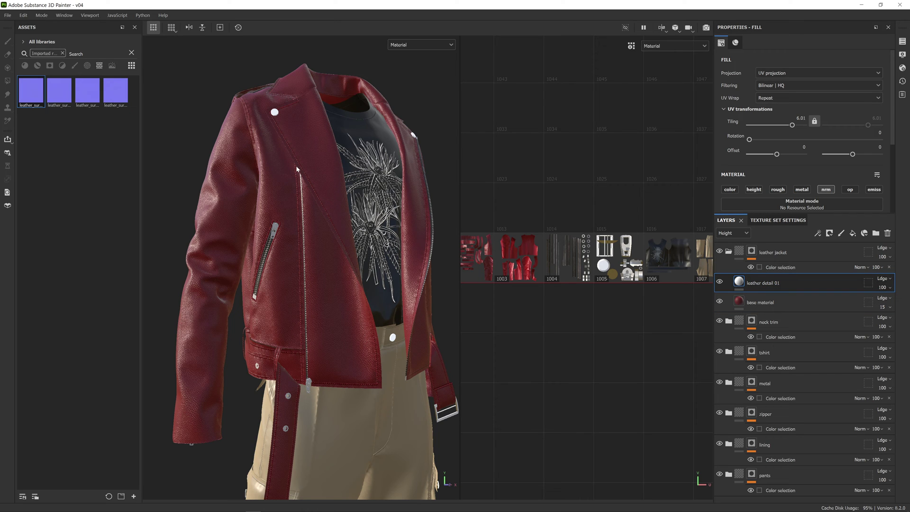
Try the leather_surface (2) texture in leather detail 01's normal channel and inspect it up close on the jacket.
{"action": "left_click_drag", "start_coordinate": [359, 191], "coordinate": [840, 152]}
{"action": "scroll", "coordinate": [805, 170], "scroll_direction": "down", "scroll_amount": 3}
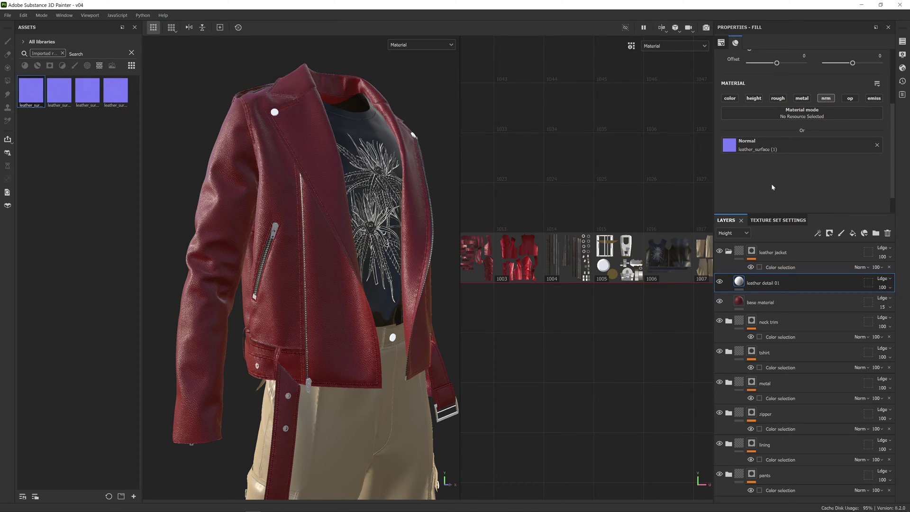
{"action": "scroll", "coordinate": [822, 152], "scroll_direction": "up", "scroll_amount": 1}
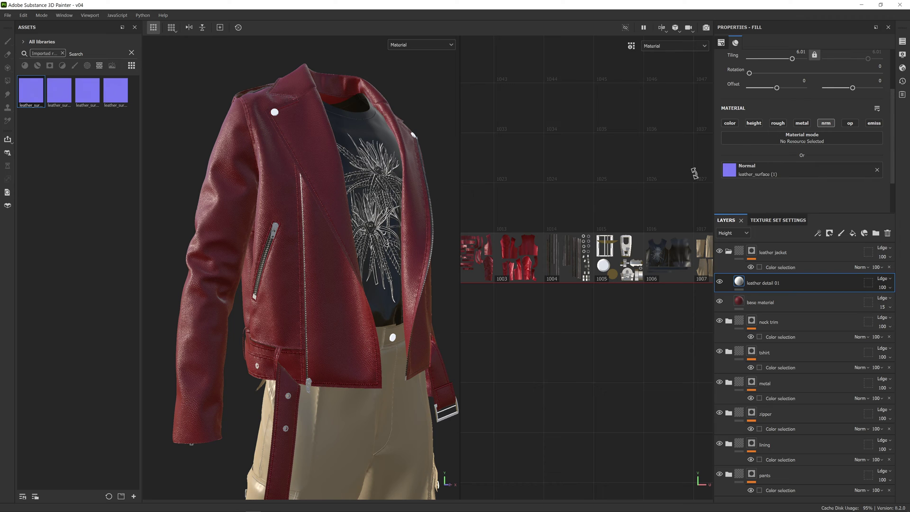
{"action": "left_click_drag", "start_coordinate": [59, 90], "coordinate": [751, 173]}
{"action": "left_click_drag", "start_coordinate": [304, 193], "coordinate": [326, 178], "text": "alt"}
{"action": "right_click_drag", "start_coordinate": [337, 184], "coordinate": [331, 178], "text": "shift"}
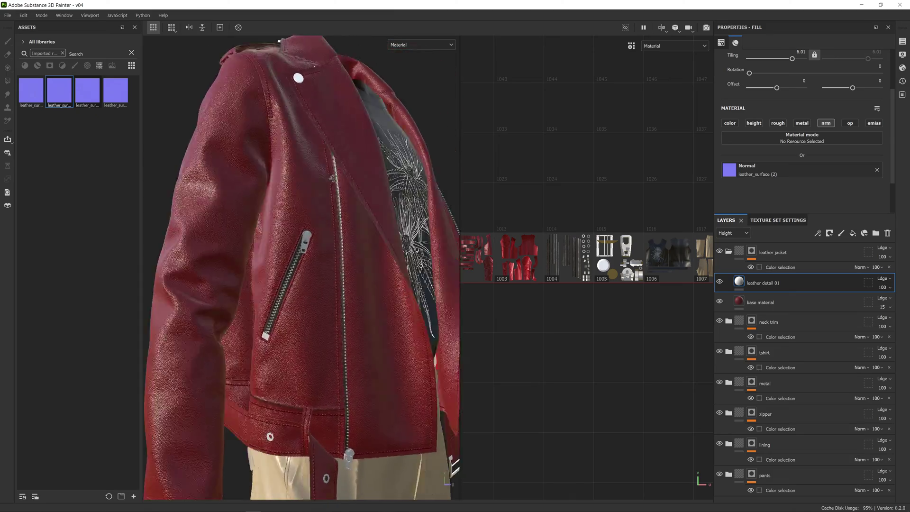
{"action": "scroll", "coordinate": [330, 179], "scroll_direction": "up", "scroll_amount": 8}
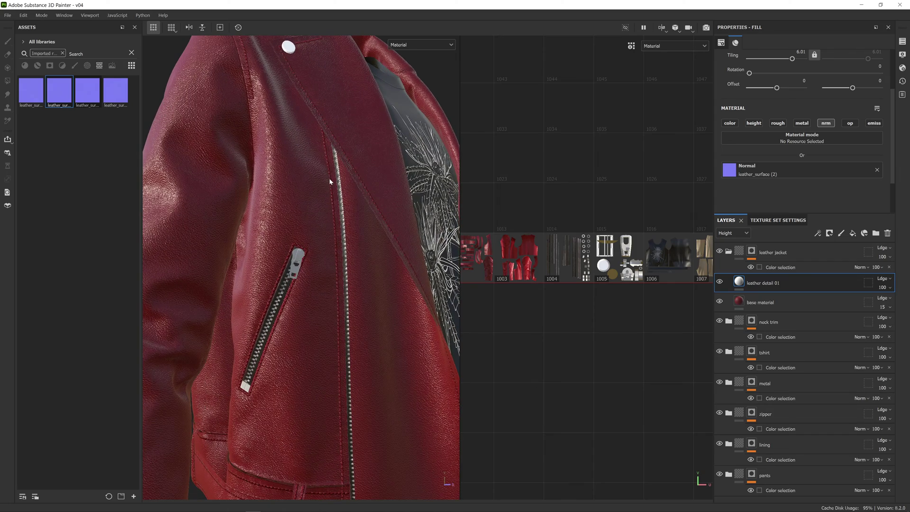
{"action": "left_click_drag", "start_coordinate": [330, 179], "coordinate": [315, 221], "text": "alt"}
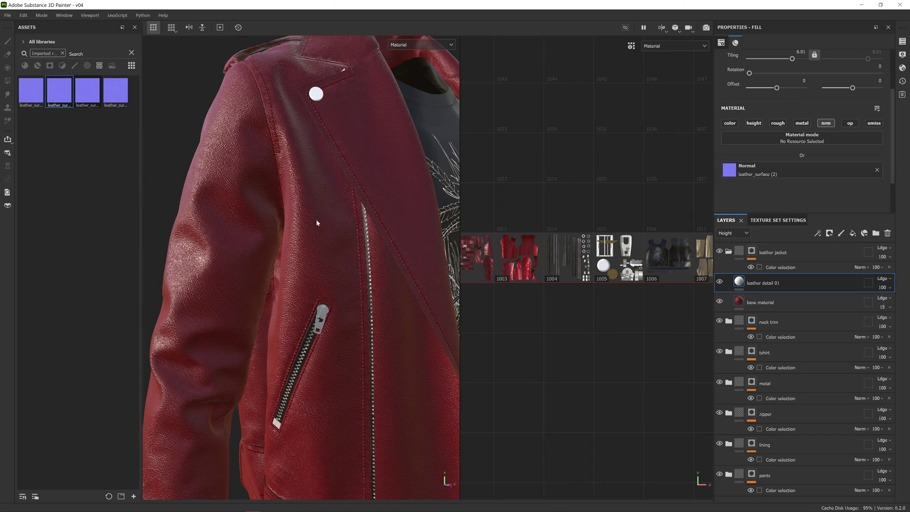
Compare the leather_surface textures 2, 3 and 4 as leather detail 01's normal, finishing with leather_surface (4).
{"action": "left_click_drag", "start_coordinate": [87, 91], "coordinate": [782, 175]}
{"action": "left_click_drag", "start_coordinate": [116, 91], "coordinate": [761, 174]}
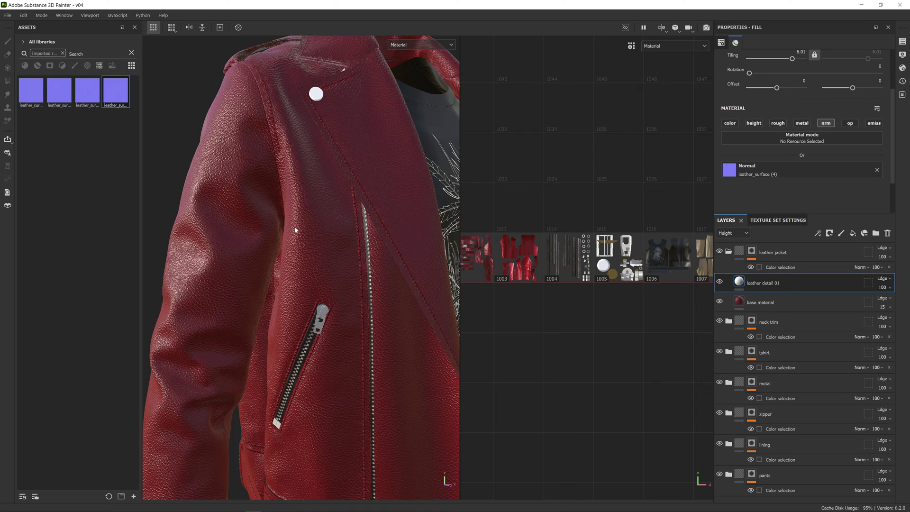
{"action": "scroll", "coordinate": [295, 230], "scroll_direction": "down", "scroll_amount": 4}
{"action": "left_click_drag", "start_coordinate": [295, 230], "coordinate": [318, 222], "text": "alt"}
{"action": "scroll", "coordinate": [318, 223], "scroll_direction": "up", "scroll_amount": 5}
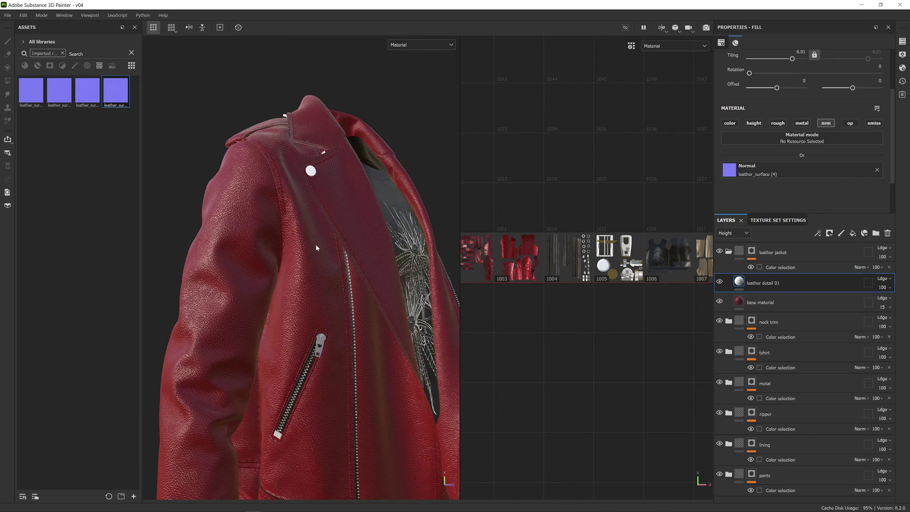
{"action": "left_click_drag", "start_coordinate": [68, 98], "coordinate": [773, 174]}
{"action": "left_click_drag", "start_coordinate": [88, 93], "coordinate": [757, 178]}
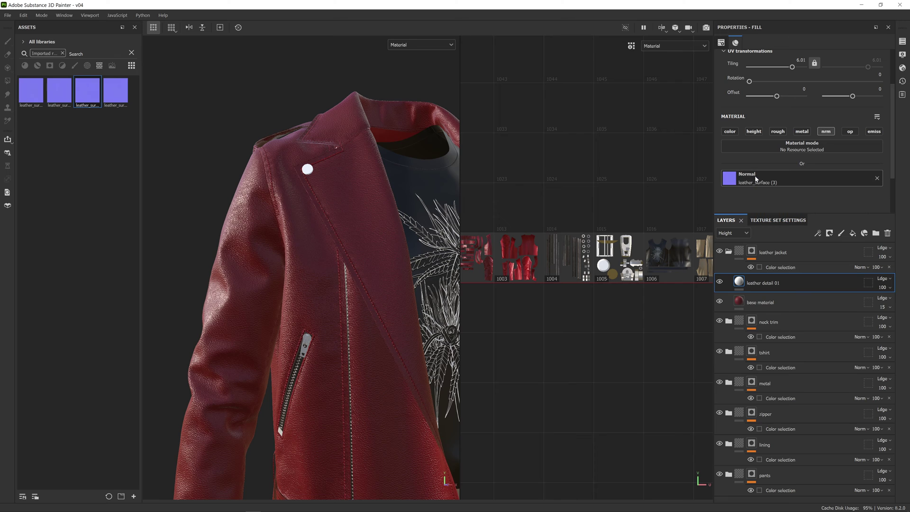
{"action": "left_click_drag", "start_coordinate": [110, 98], "coordinate": [768, 179]}
{"action": "middle_click_drag", "start_coordinate": [317, 181], "coordinate": [333, 162], "text": "alt"}
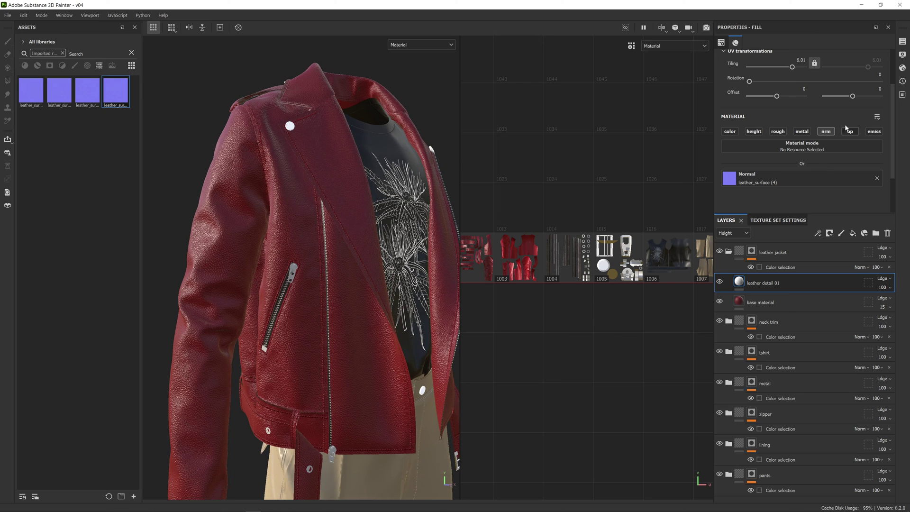
Set leather detail 01's tiling to 7.56 and check the grain around the jacket.
{"action": "scroll", "coordinate": [809, 113], "scroll_direction": "up", "scroll_amount": 1}
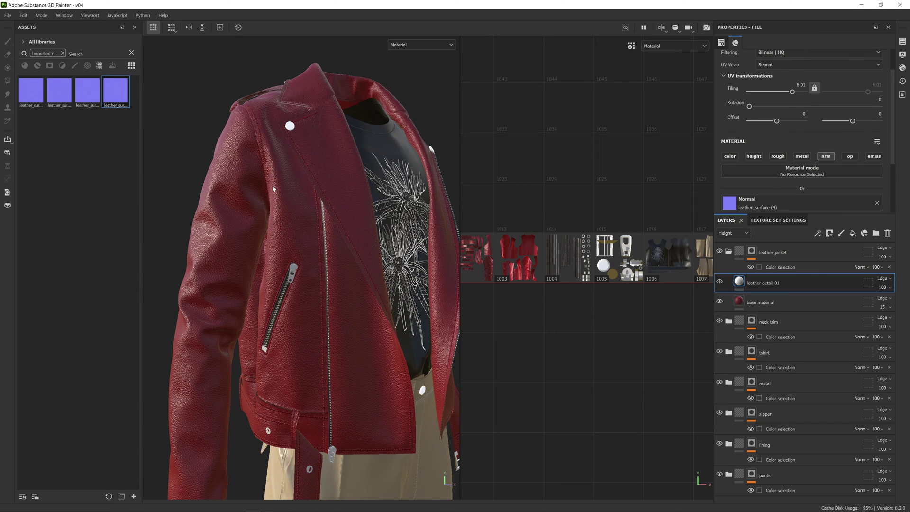
{"action": "scroll", "coordinate": [770, 102], "scroll_direction": "up", "scroll_amount": 1}
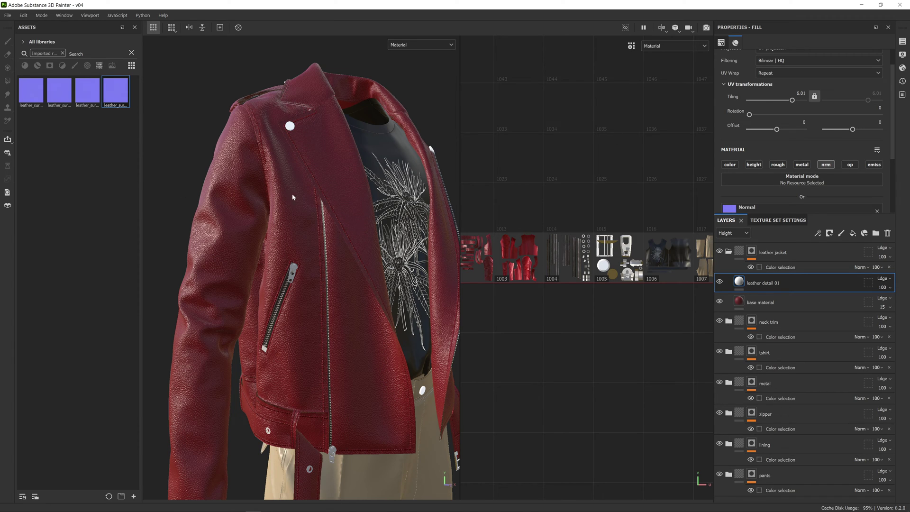
{"action": "left_click_drag", "start_coordinate": [792, 101], "coordinate": [794, 102]}
{"action": "left_click_drag", "start_coordinate": [291, 297], "coordinate": [356, 270], "text": "alt"}
{"action": "mouse_move", "coordinate": [356, 270]}
{"action": "right_mouse_down", "text": "shift"}
{"action": "mouse_move", "coordinate": [288, 267]}
{"action": "mouse_move", "coordinate": [328, 268]}
{"action": "right_mouse_up", "text": "shift"}
{"action": "left_click_drag", "start_coordinate": [328, 268], "coordinate": [322, 276], "text": "alt"}
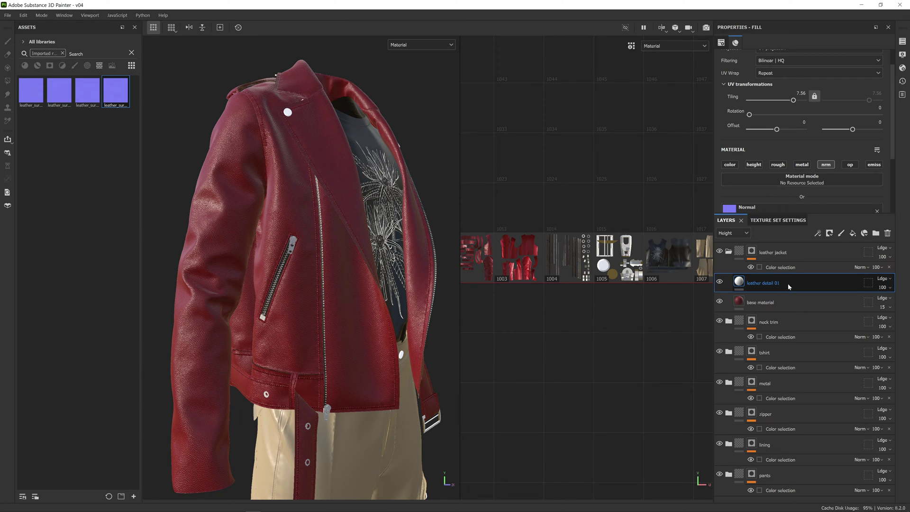
Duplicate the leather detail 01 layer and name the copy leather detail 02 wrinkles.
{"action": "right_click", "coordinate": [787, 283]}
{"action": "left_click", "coordinate": [849, 187]}
{"action": "double_click", "coordinate": [776, 283]}
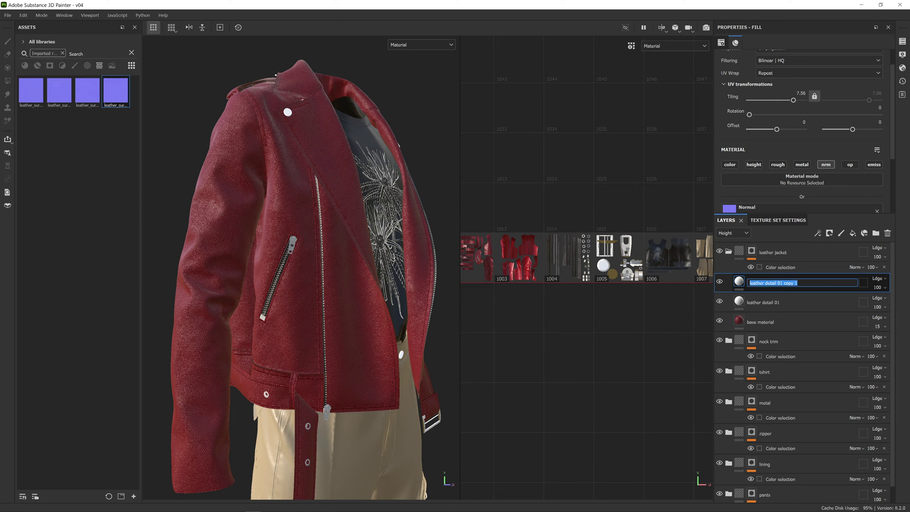
{"action": "left_click_drag", "start_coordinate": [779, 283], "coordinate": [798, 283]}
{"action": "type", "text": "2 wrinkles"}
{"action": "key", "text": "Return"}
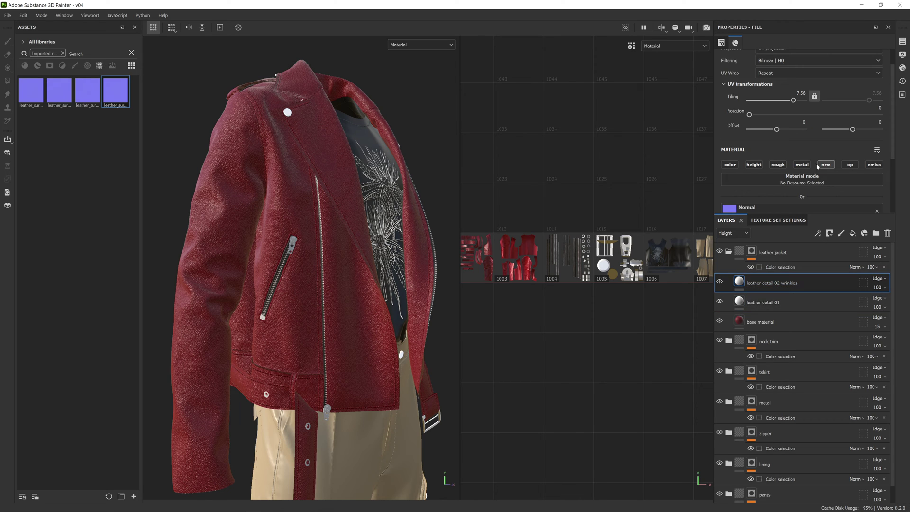
Search all assets for "wrin" and assign leather_wrinkles_ (2) to the wrinkles layer's normal channel.
{"action": "scroll", "coordinate": [819, 175], "scroll_direction": "down", "scroll_amount": 2}
{"action": "left_click", "coordinate": [133, 53]}
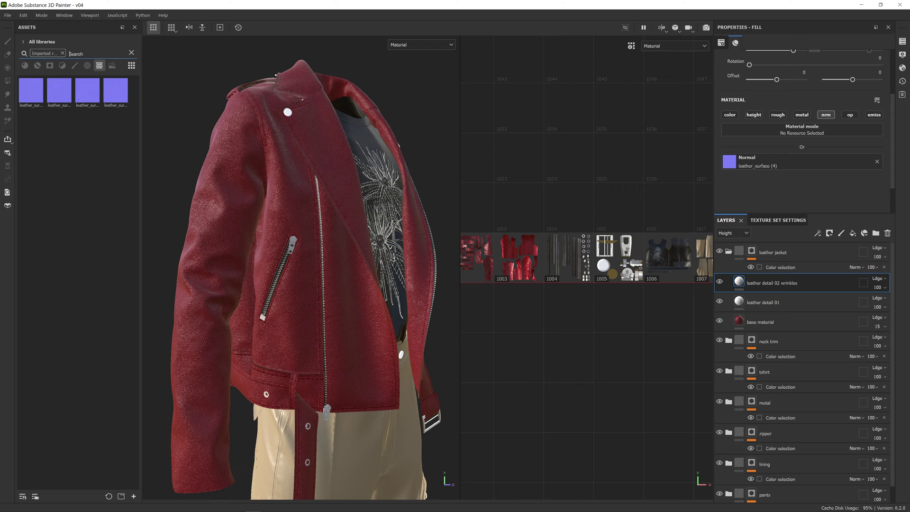
{"action": "left_click", "coordinate": [63, 54]}
{"action": "type", "text": "wrin"}
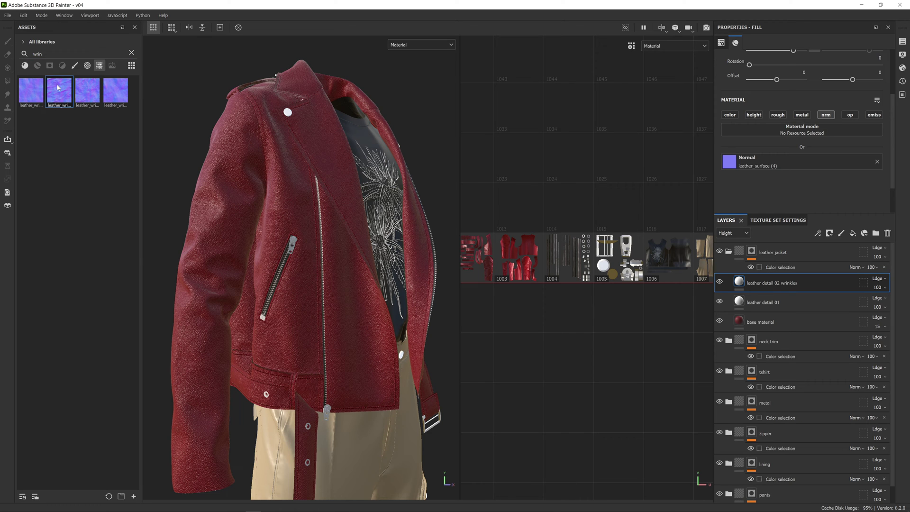
{"action": "left_click_drag", "start_coordinate": [59, 90], "coordinate": [751, 160]}
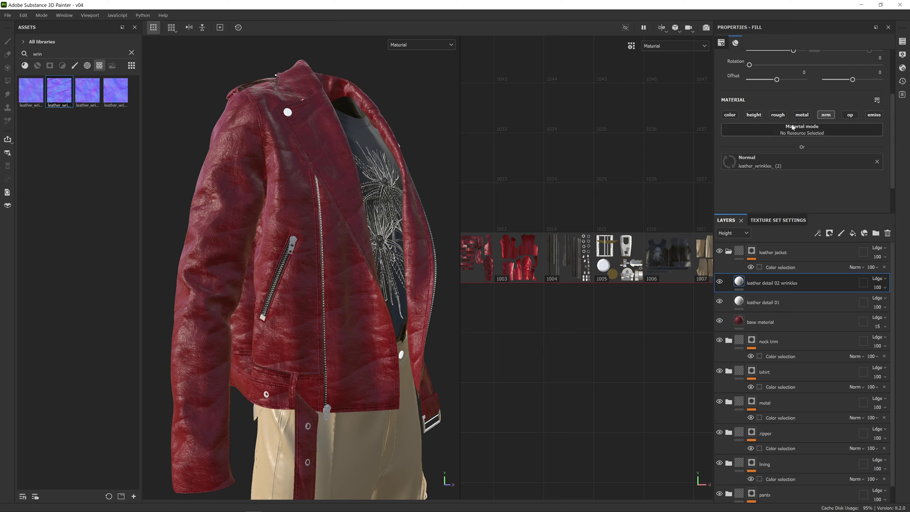
{"action": "scroll", "coordinate": [813, 120], "scroll_direction": "up", "scroll_amount": 1}
{"action": "left_click_drag", "start_coordinate": [274, 201], "coordinate": [346, 204], "text": "alt"}
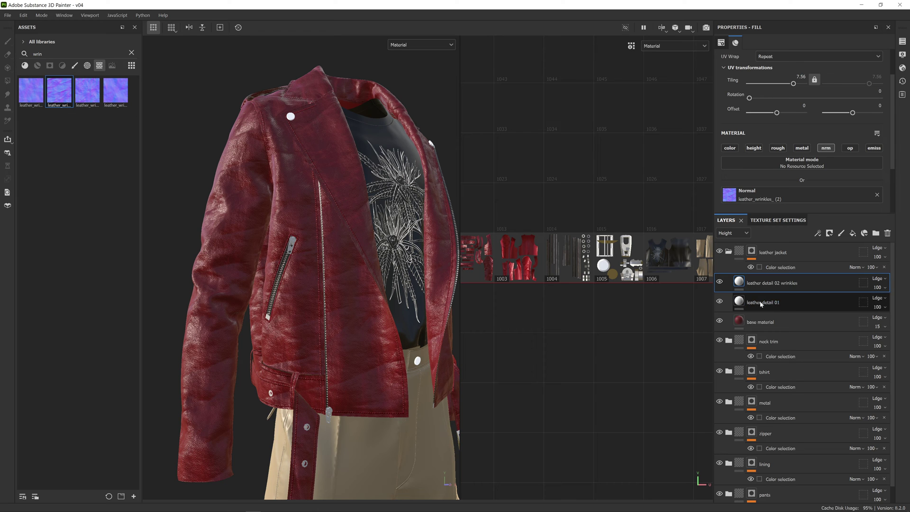
Set the wrinkles layer's tiling to 1.13 and toggle its visibility to compare the jacket with and without it.
{"action": "left_click_drag", "start_coordinate": [793, 84], "coordinate": [785, 85]}
{"action": "left_click_drag", "start_coordinate": [339, 238], "coordinate": [321, 235], "text": "alt"}
{"action": "left_click", "coordinate": [719, 282]}
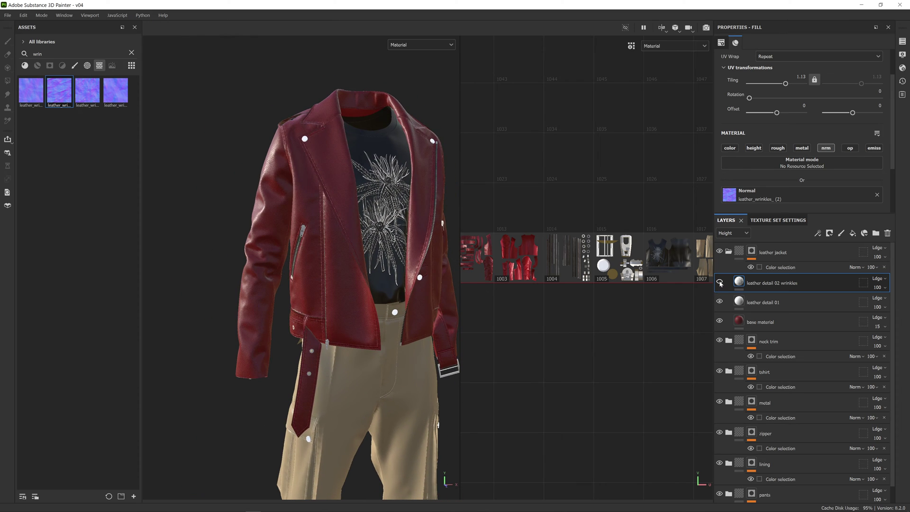
{"action": "left_click", "coordinate": [720, 282]}
{"action": "left_click", "coordinate": [720, 282]}
{"action": "left_click", "coordinate": [719, 282]}
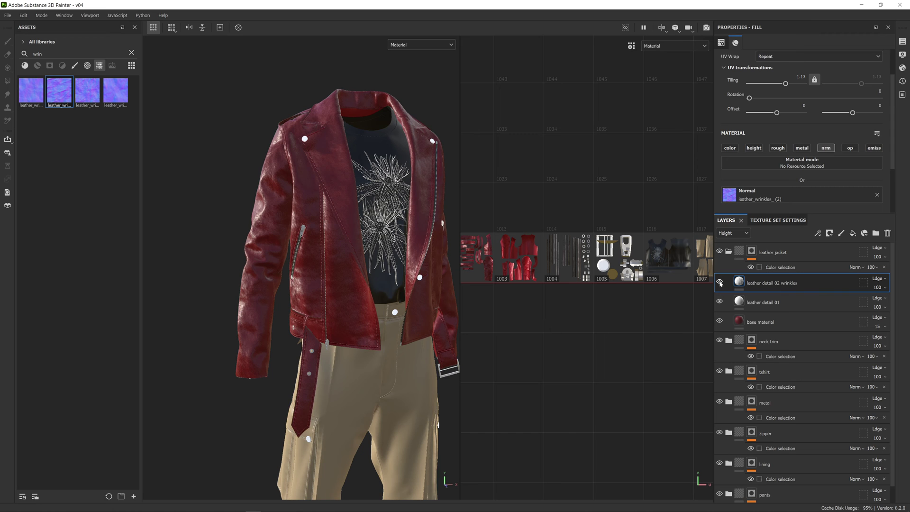
{"action": "left_click_drag", "start_coordinate": [280, 164], "coordinate": [258, 170], "text": "alt"}
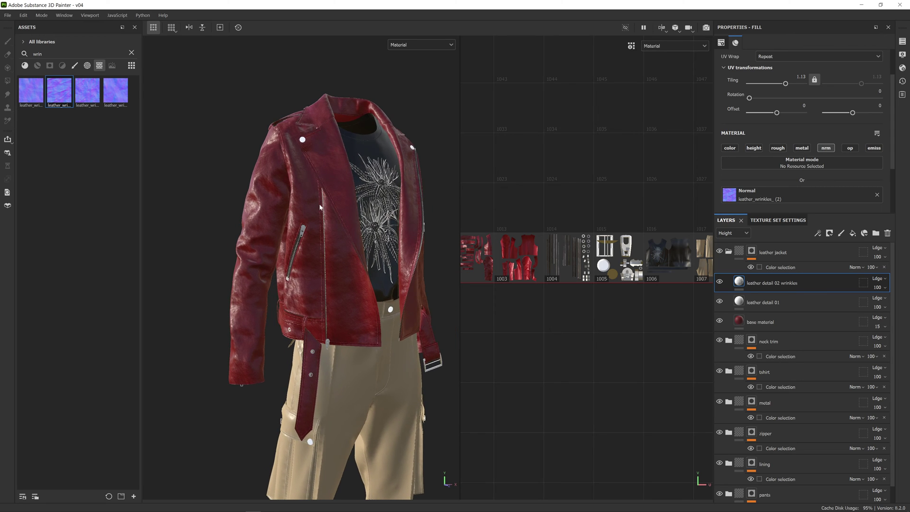
Try leather_wrinkles_ (1), (3) and (4) as the wrinkles layer's normal, with the tiling raised to 8.14.
{"action": "left_click_drag", "start_coordinate": [31, 91], "coordinate": [774, 200]}
{"action": "left_click_drag", "start_coordinate": [189, 187], "coordinate": [198, 173], "text": "alt"}
{"action": "left_click_drag", "start_coordinate": [87, 91], "coordinate": [768, 201]}
{"action": "left_click_drag", "start_coordinate": [786, 83], "coordinate": [794, 84]}
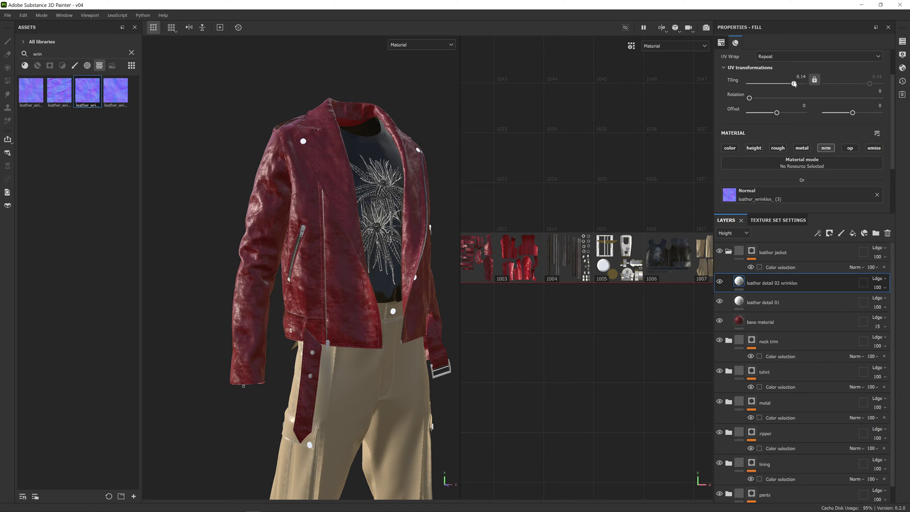
{"action": "left_click_drag", "start_coordinate": [117, 91], "coordinate": [776, 198]}
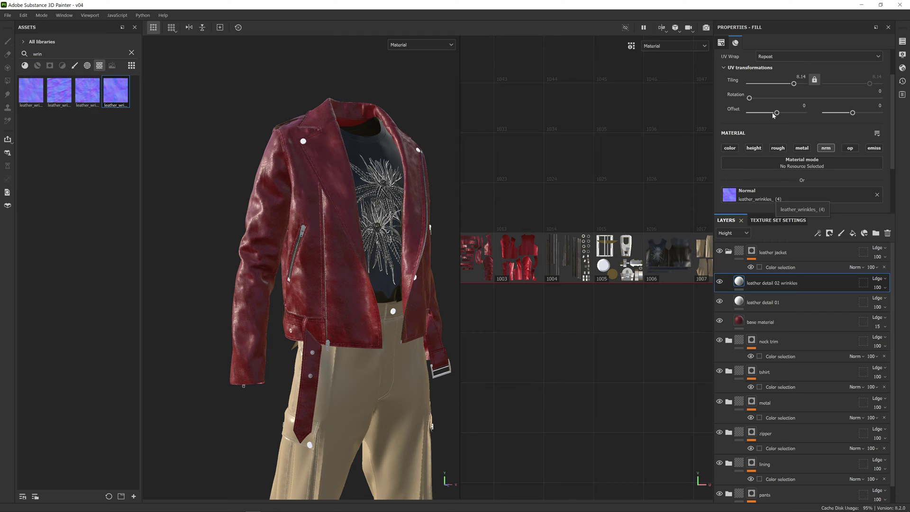
Assign leather_wrinkles_ (3) to the wrinkles layer's normal channel and set its tiling to 4.68.
{"action": "left_click_drag", "start_coordinate": [87, 91], "coordinate": [777, 202]}
{"action": "left_click_drag", "start_coordinate": [795, 84], "coordinate": [792, 86]}
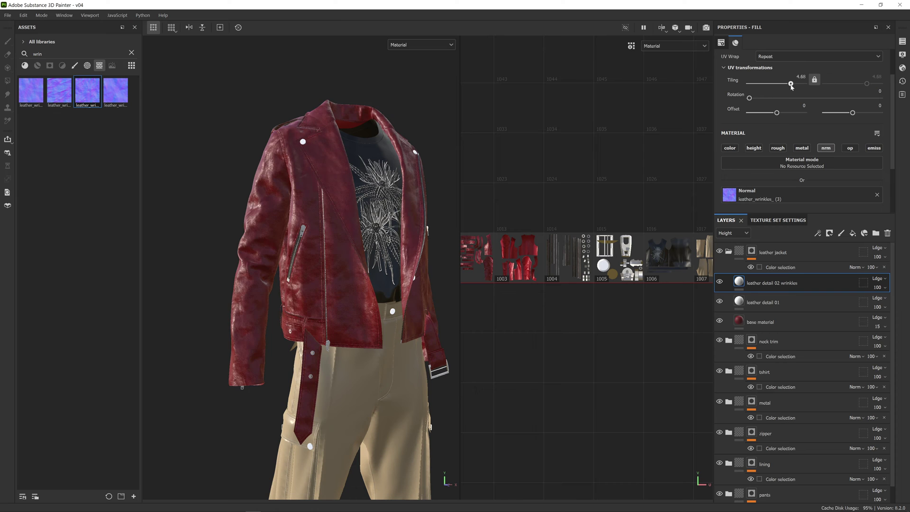
{"action": "left_click_drag", "start_coordinate": [218, 272], "coordinate": [338, 269], "text": "alt"}
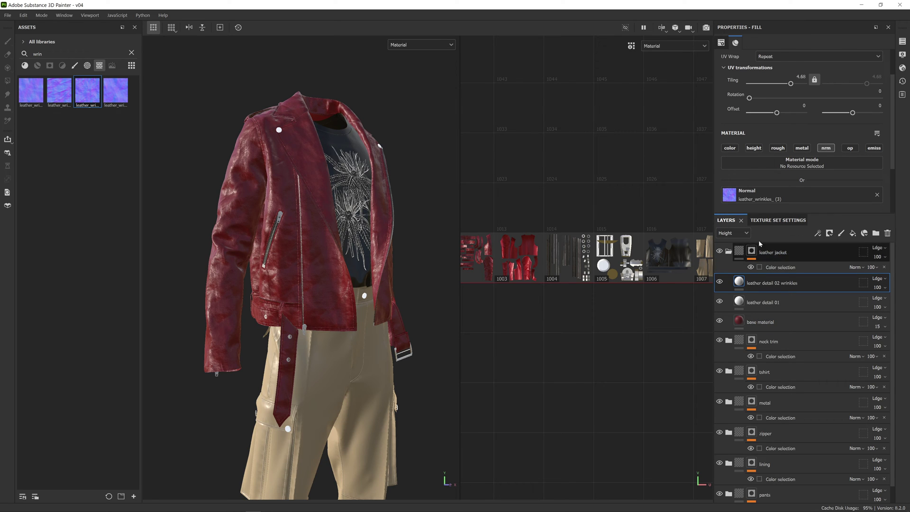
Show the layer stack's Normal channel settings and set the leather detail 02 wrinkles layer's normal opacity to 42.
{"action": "left_click", "coordinate": [733, 234]}
{"action": "left_click", "coordinate": [734, 241]}
{"action": "left_click", "coordinate": [736, 235]}
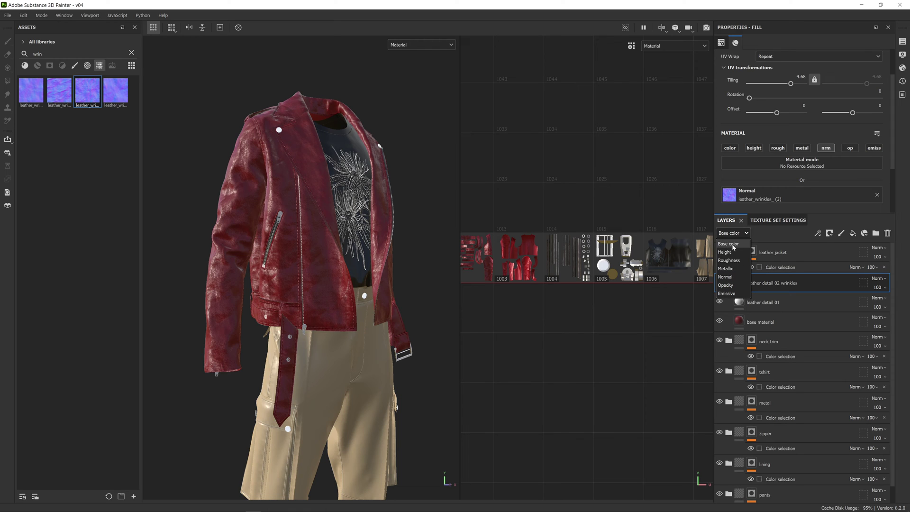
{"action": "left_click", "coordinate": [733, 280]}
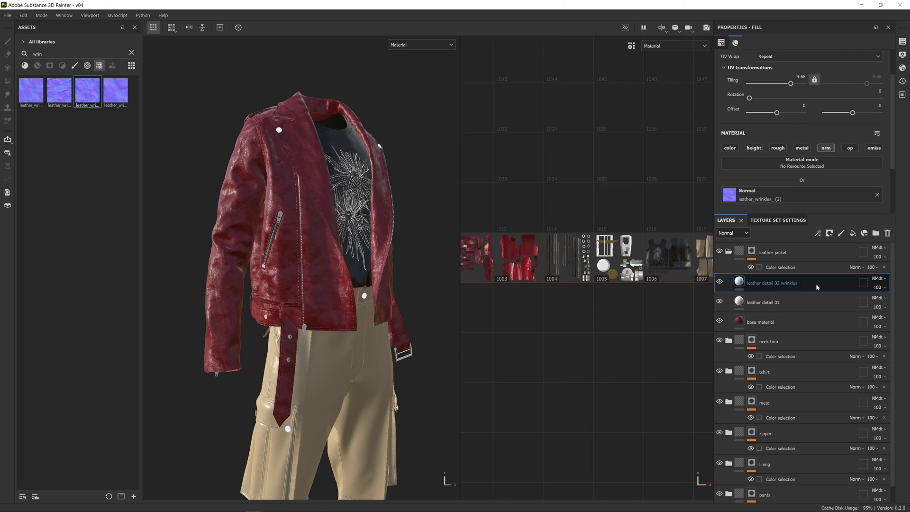
{"action": "left_click", "coordinate": [739, 233]}
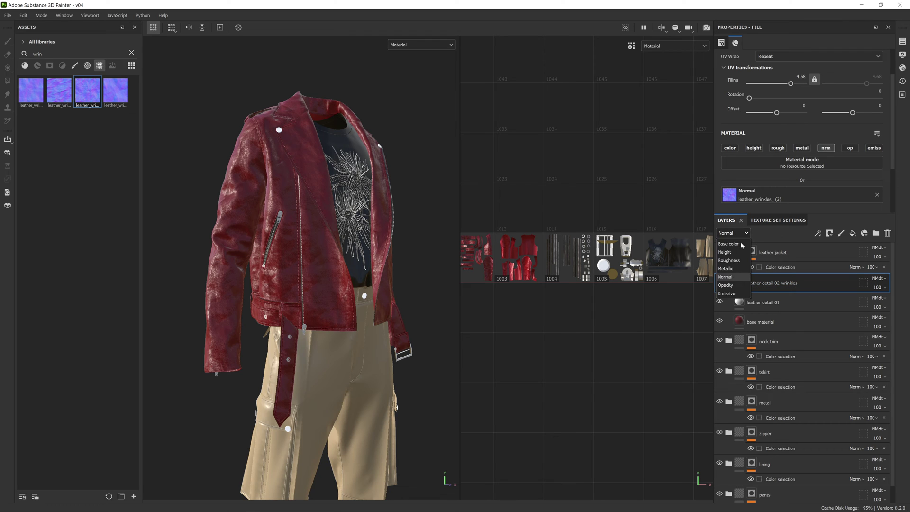
{"action": "left_click", "coordinate": [740, 280]}
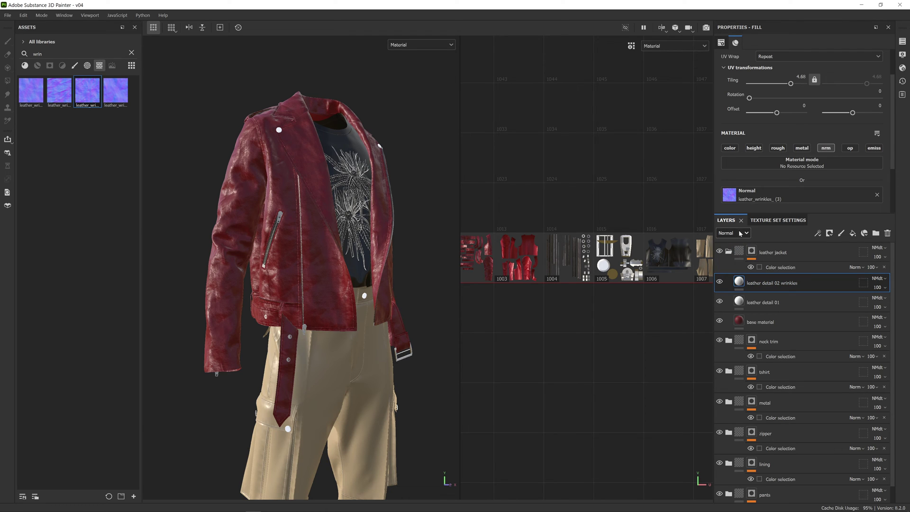
{"action": "left_click", "coordinate": [885, 288]}
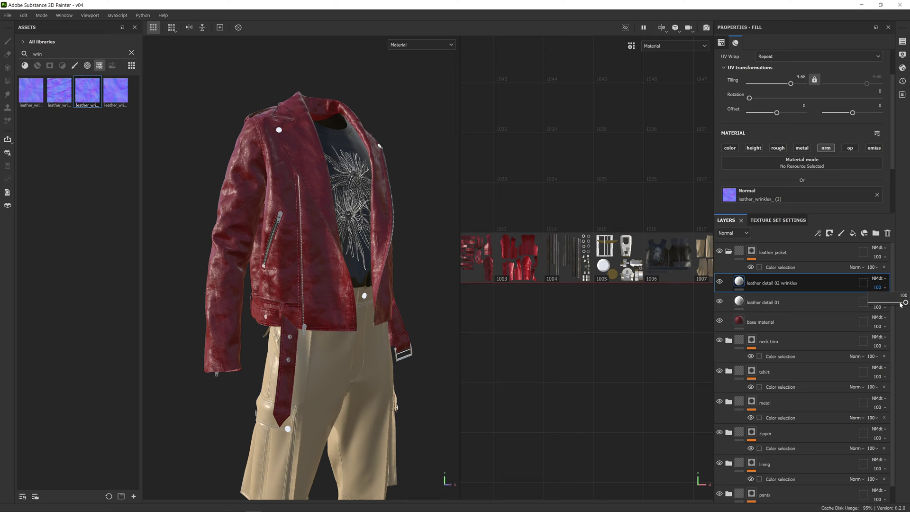
{"action": "left_click_drag", "start_coordinate": [906, 303], "coordinate": [887, 300]}
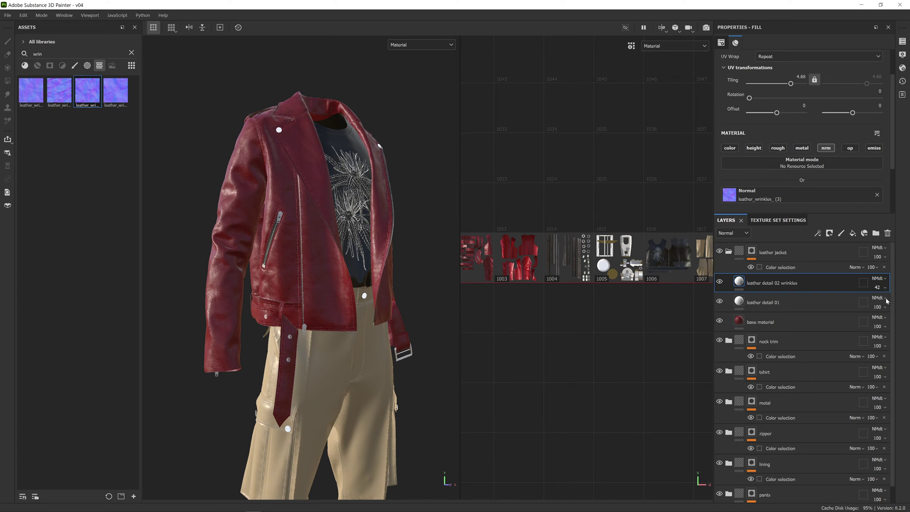
Compare the jacket with the wrinkles layer hidden and shown, examining the leather surface from several angles.
{"action": "left_click", "coordinate": [719, 282]}
{"action": "left_click", "coordinate": [719, 283]}
{"action": "left_click_drag", "start_coordinate": [330, 212], "coordinate": [332, 266], "text": "alt"}
{"action": "left_click_drag", "start_coordinate": [448, 277], "coordinate": [411, 268], "text": "alt"}
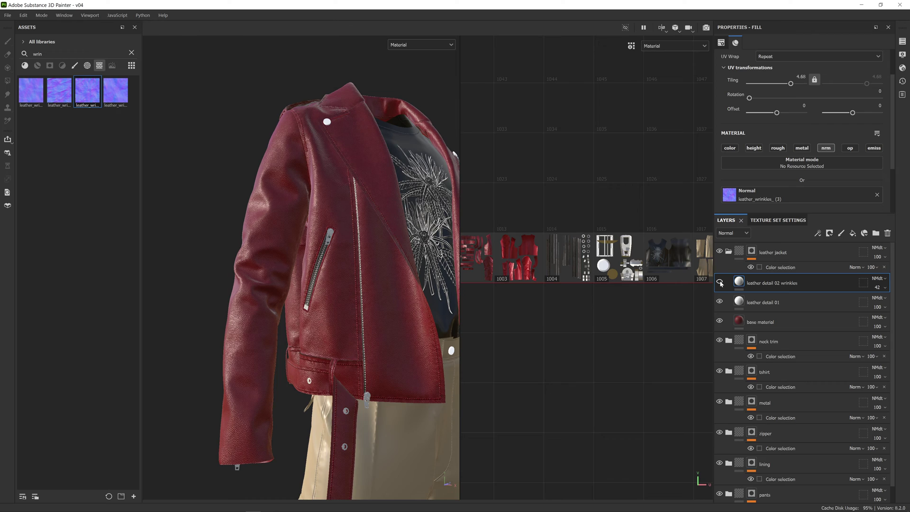
{"action": "left_click_drag", "start_coordinate": [327, 242], "coordinate": [349, 243], "text": "alt"}
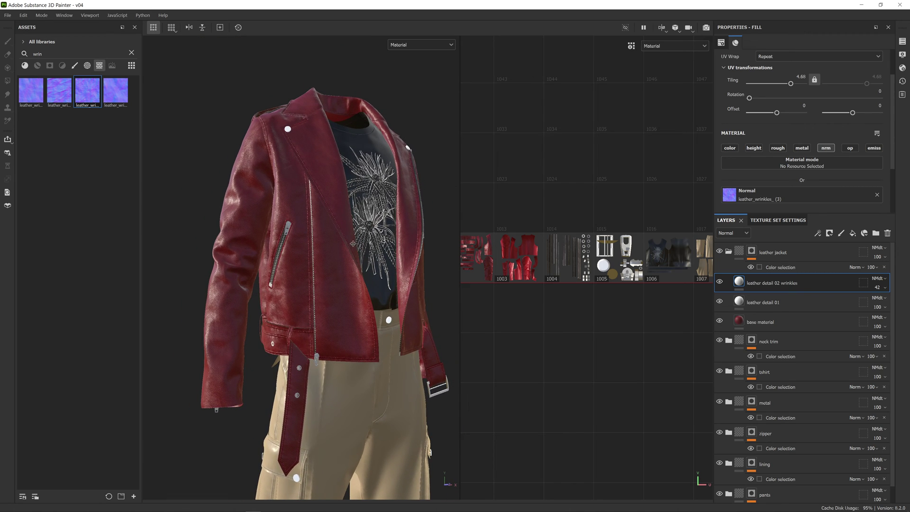
{"action": "middle_click_drag", "start_coordinate": [354, 243], "coordinate": [336, 244], "text": "alt"}
{"action": "mouse_move", "coordinate": [337, 243]}
{"action": "left_mouse_down", "text": "alt"}
{"action": "mouse_move", "coordinate": [317, 239]}
{"action": "mouse_move", "coordinate": [316, 207]}
{"action": "mouse_move", "coordinate": [299, 238]}
{"action": "mouse_move", "coordinate": [345, 232]}
{"action": "left_mouse_up", "text": "alt"}
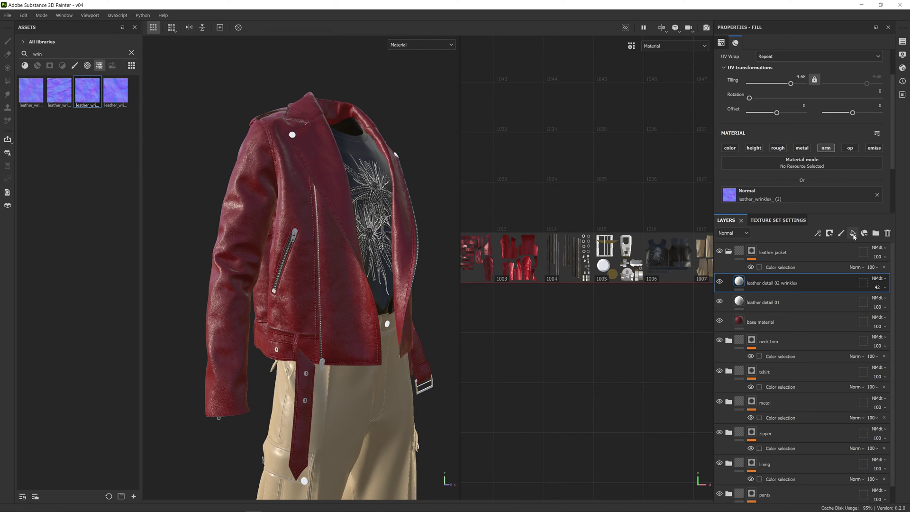
Duplicate the leather detail 02 wrinkles layer and rename the copy "rough detail 01".
{"action": "right_click", "coordinate": [809, 283]}
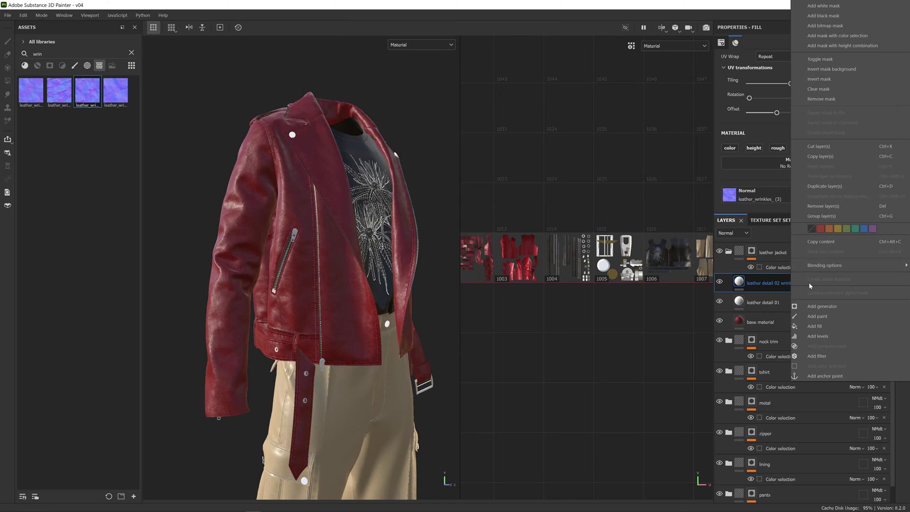
{"action": "left_click", "coordinate": [829, 187]}
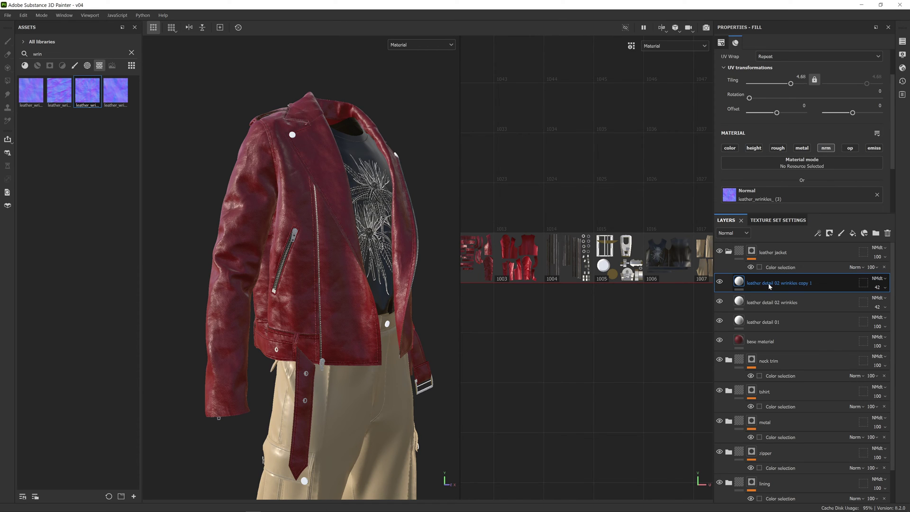
{"action": "double_click", "coordinate": [770, 284]}
{"action": "type", "text": "rough detail 01"}
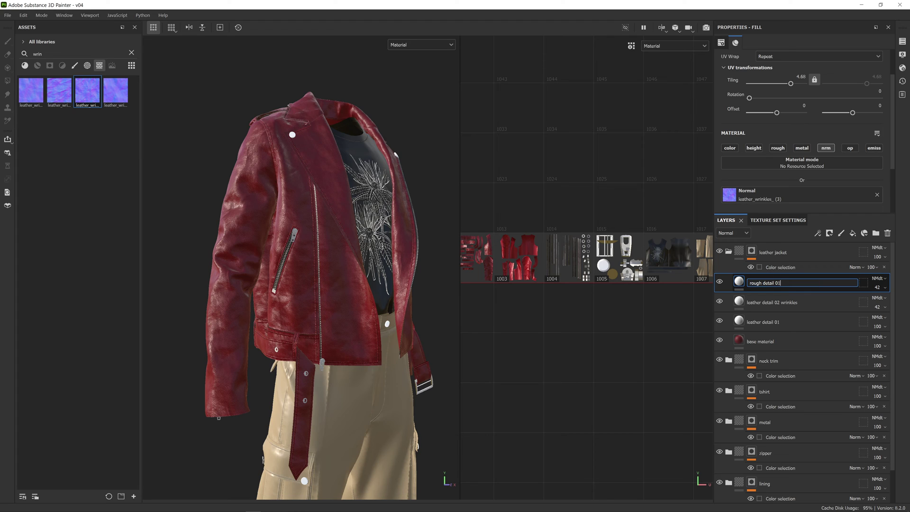
{"action": "key", "text": "Return"}
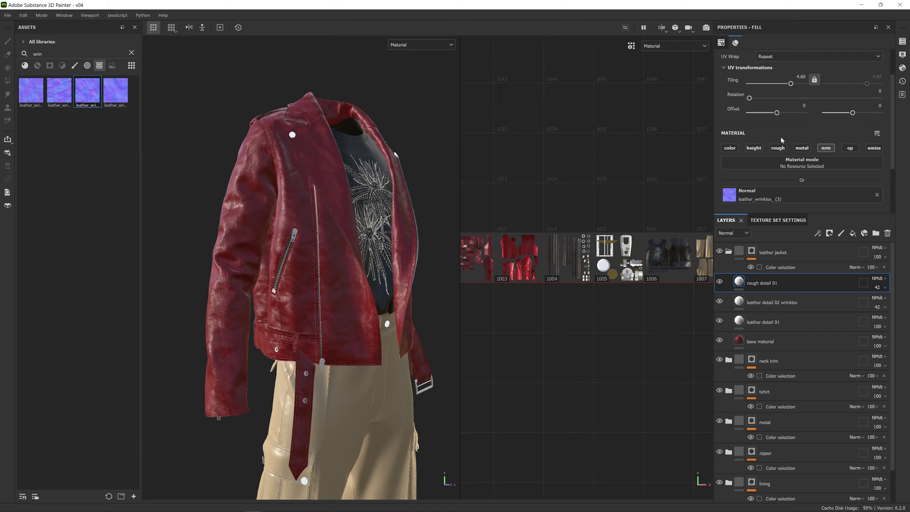
Switch rough detail 01 from the normal channel to roughness only and set its uniform roughness to about 0.37.
{"action": "left_click", "coordinate": [825, 148]}
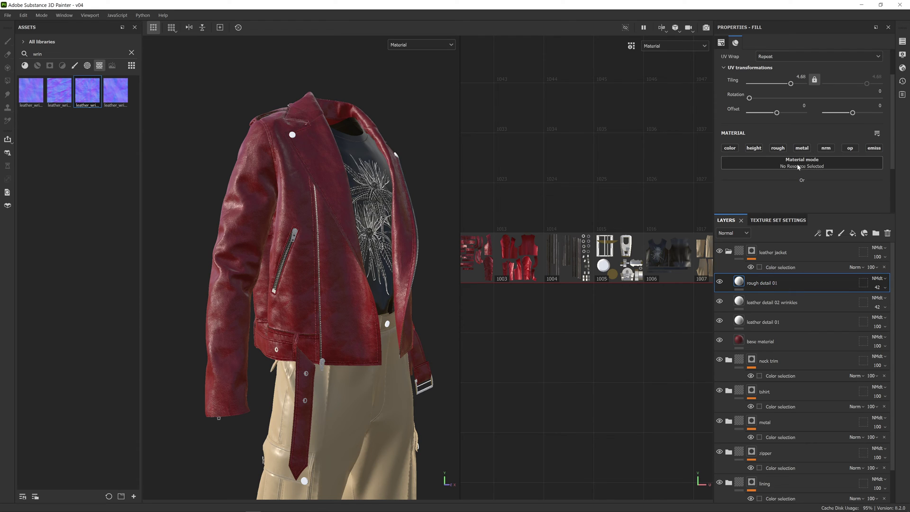
{"action": "left_click", "coordinate": [780, 149]}
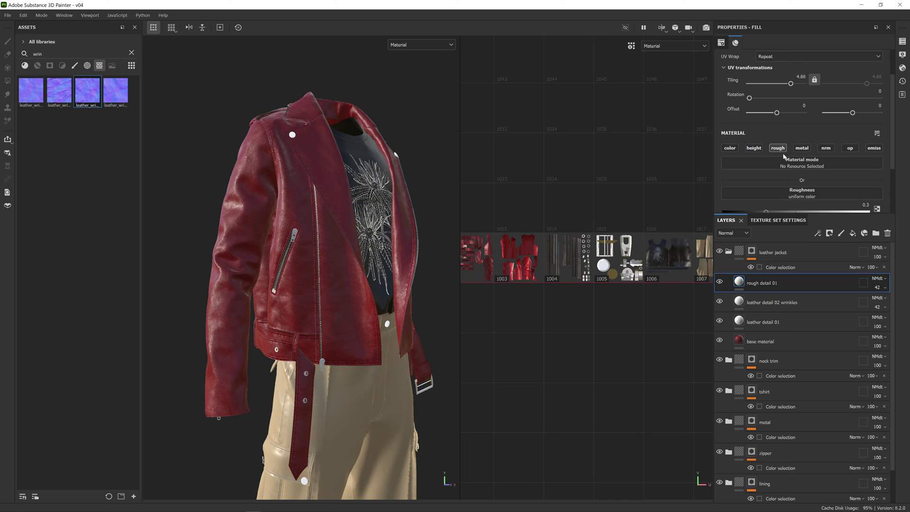
{"action": "scroll", "coordinate": [801, 159], "scroll_direction": "down", "scroll_amount": 1}
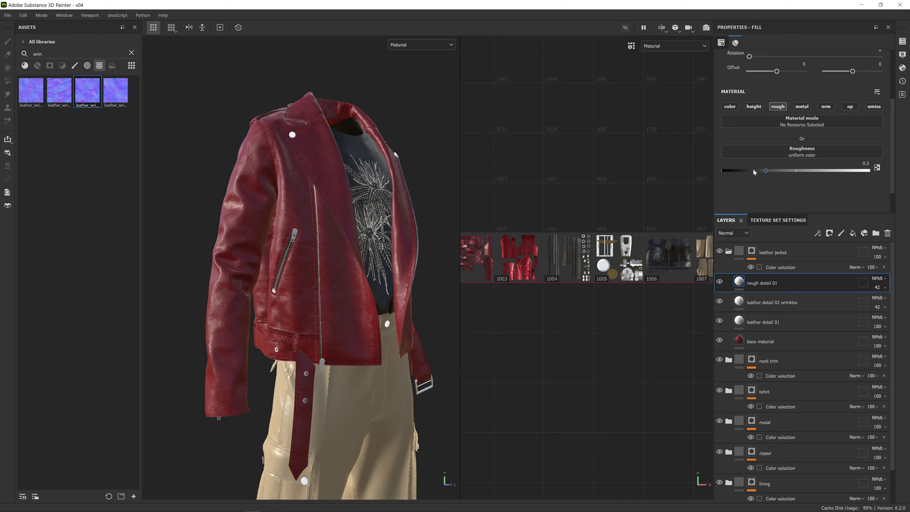
{"action": "mouse_move", "coordinate": [768, 172]}
{"action": "left_mouse_down"}
{"action": "mouse_move", "coordinate": [863, 173]}
{"action": "mouse_move", "coordinate": [722, 174]}
{"action": "left_mouse_up"}
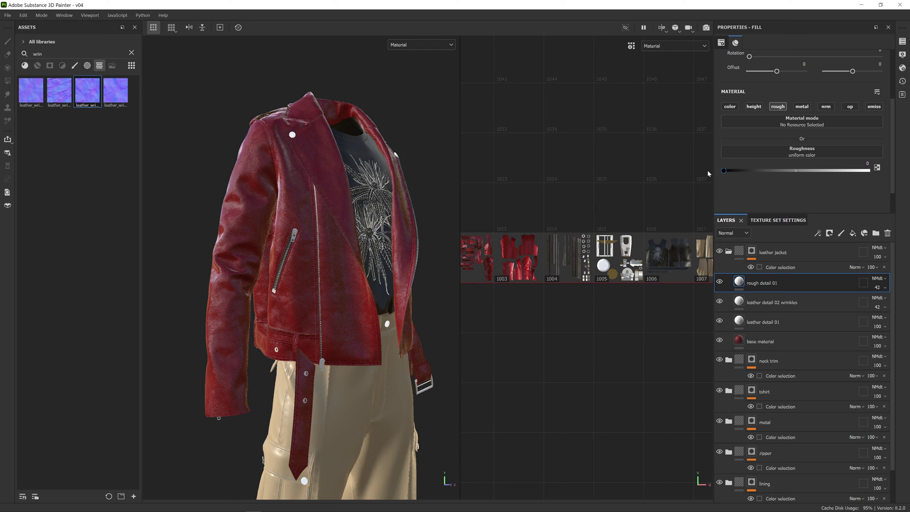
{"action": "mouse_move", "coordinate": [724, 171]}
{"action": "left_mouse_down"}
{"action": "mouse_move", "coordinate": [797, 172]}
{"action": "mouse_move", "coordinate": [779, 173]}
{"action": "left_mouse_up"}
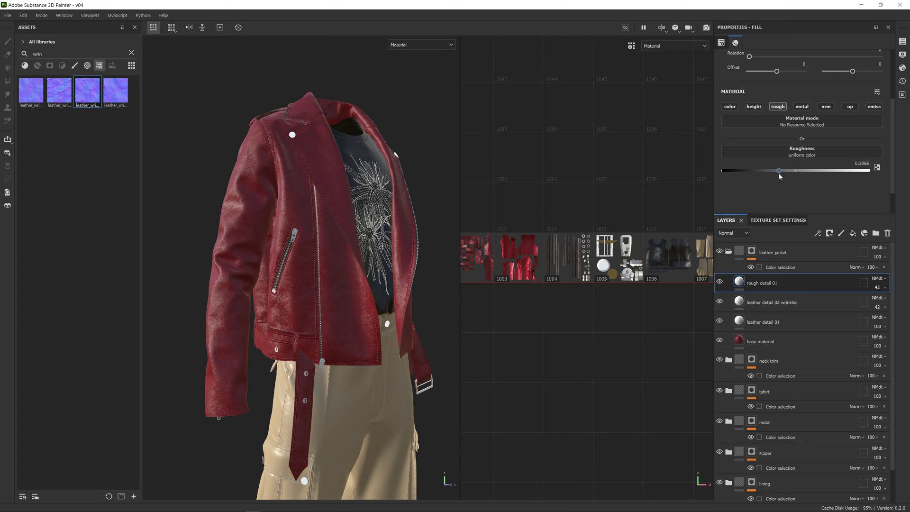
{"action": "left_click_drag", "start_coordinate": [779, 172], "coordinate": [775, 173]}
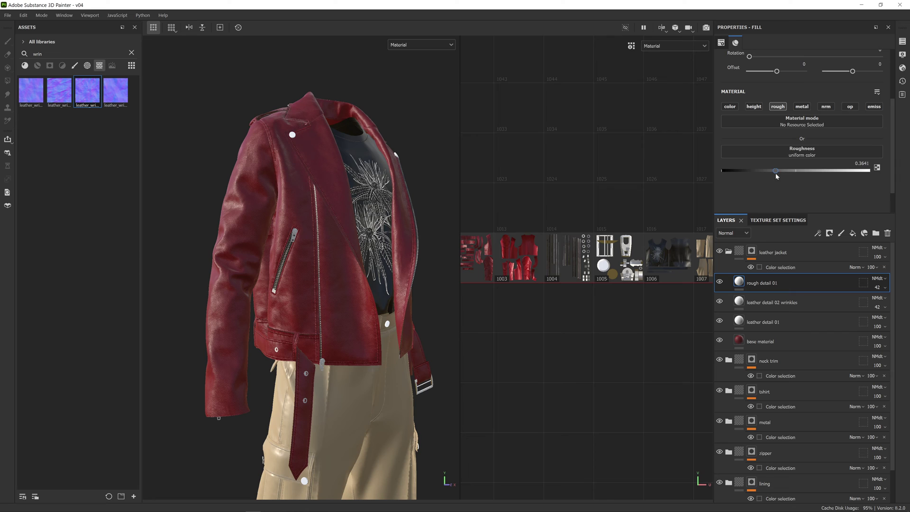
Display only the Roughness channel on the model and inspect the jacket.
{"action": "left_click", "coordinate": [416, 44]}
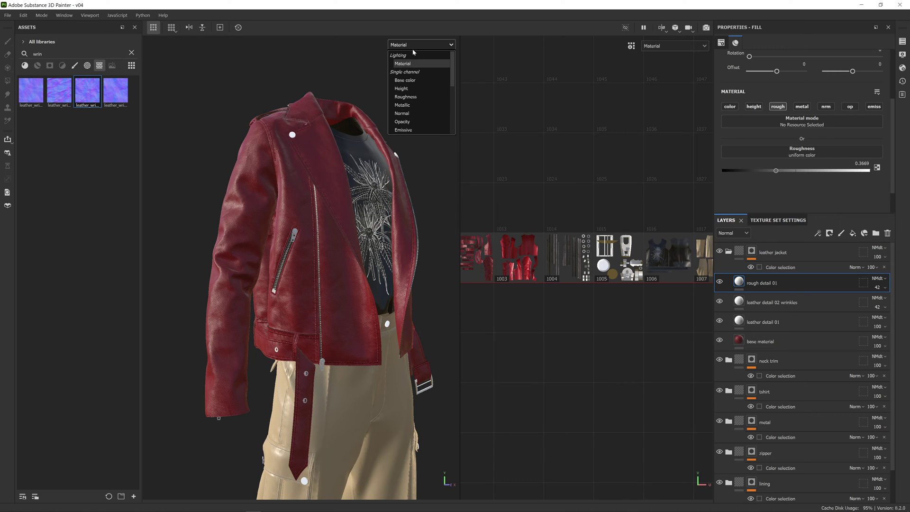
{"action": "left_click", "coordinate": [417, 97]}
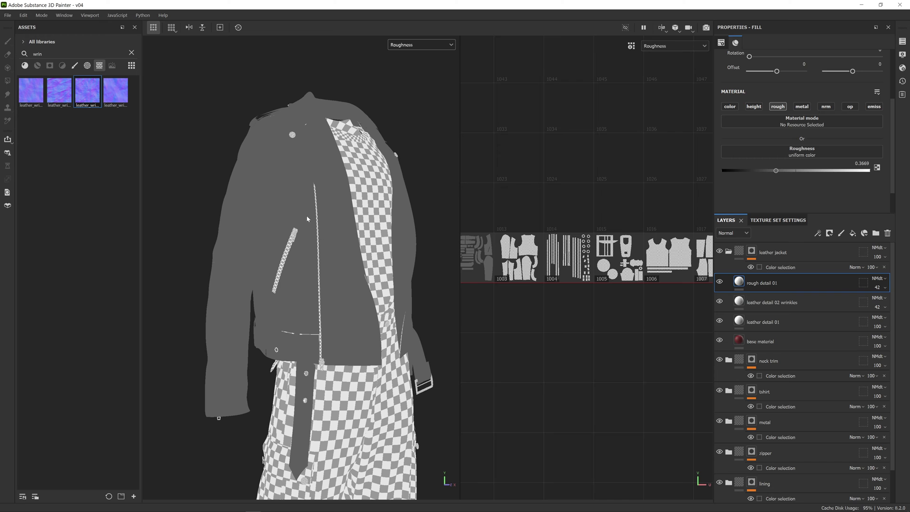
{"action": "left_click_drag", "start_coordinate": [302, 206], "coordinate": [306, 212], "text": "alt"}
{"action": "left_click_drag", "start_coordinate": [390, 189], "coordinate": [344, 196], "text": "alt"}
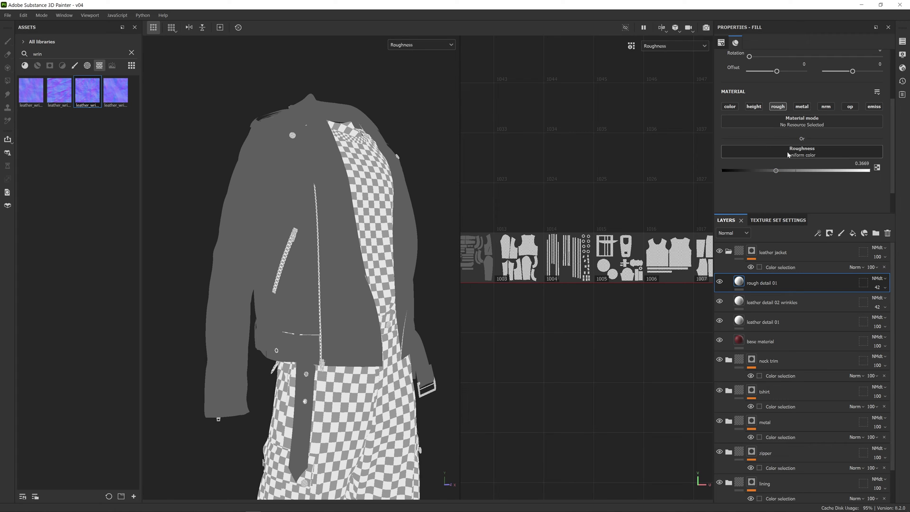
Assign 3D Perlin Noise to the roughness channel of rough detail 01 and review its parameters and projection settings.
{"action": "left_click", "coordinate": [803, 155]}
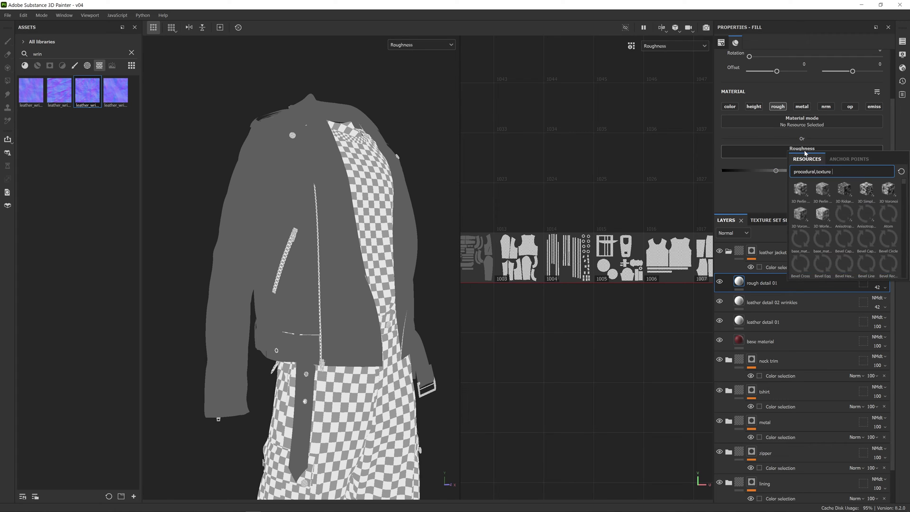
{"action": "left_click", "coordinate": [801, 190]}
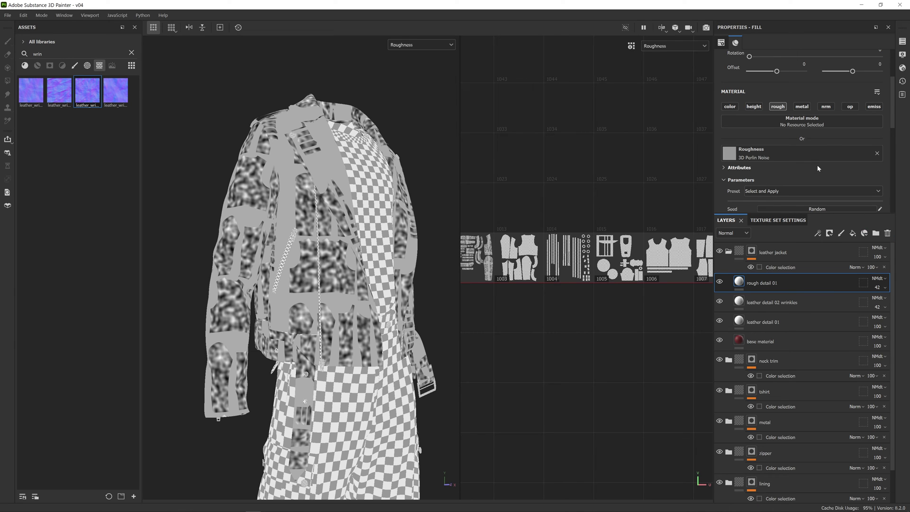
{"action": "left_click_drag", "start_coordinate": [264, 200], "coordinate": [291, 186], "text": "alt"}
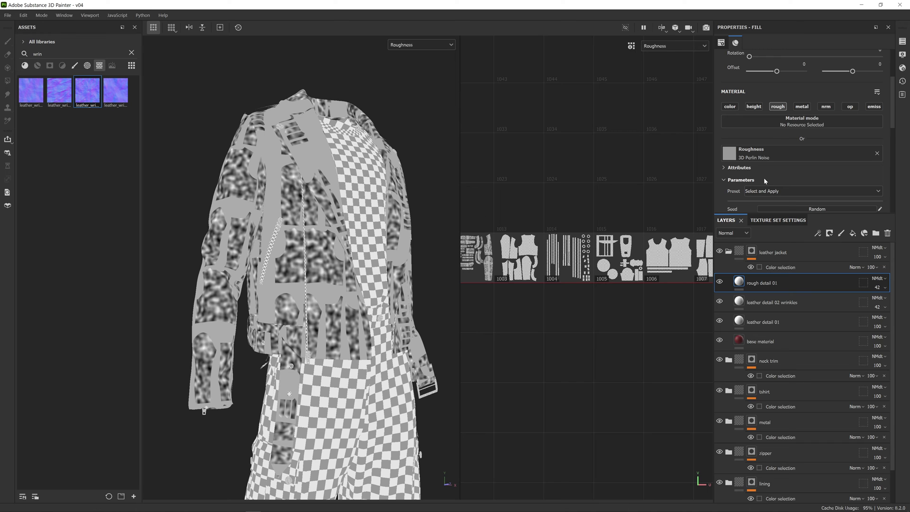
{"action": "scroll", "coordinate": [774, 164], "scroll_direction": "down", "scroll_amount": 3}
{"action": "scroll", "coordinate": [773, 162], "scroll_direction": "down", "scroll_amount": 5}
{"action": "scroll", "coordinate": [769, 160], "scroll_direction": "up", "scroll_amount": 8}
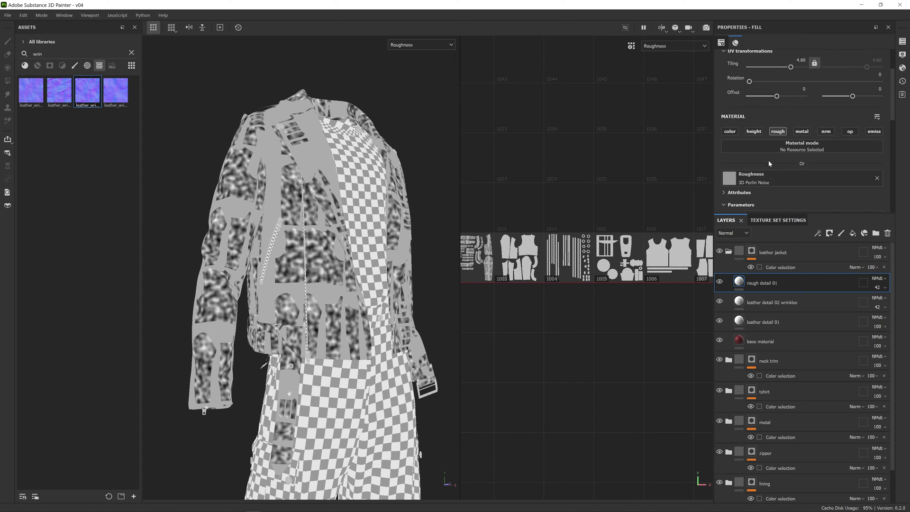
{"action": "scroll", "coordinate": [769, 161], "scroll_direction": "up", "scroll_amount": 3}
{"action": "scroll", "coordinate": [304, 167], "scroll_direction": "up", "scroll_amount": 2}
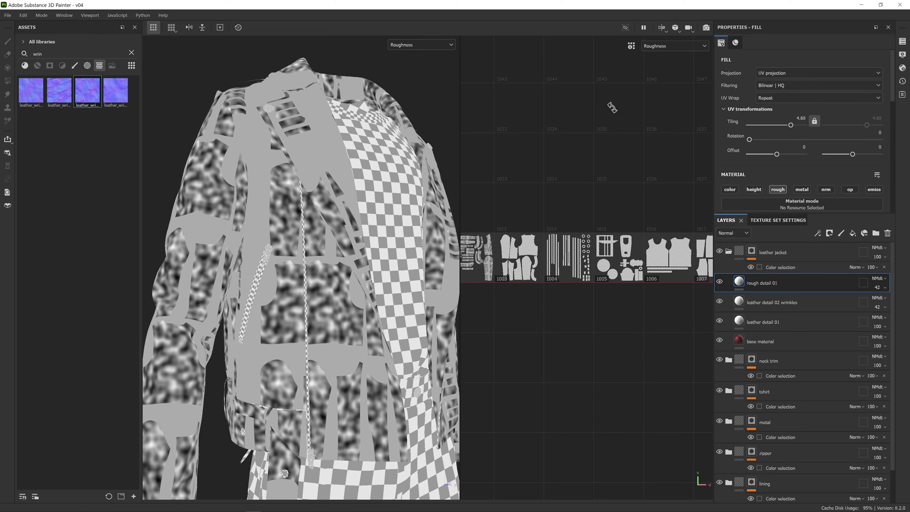
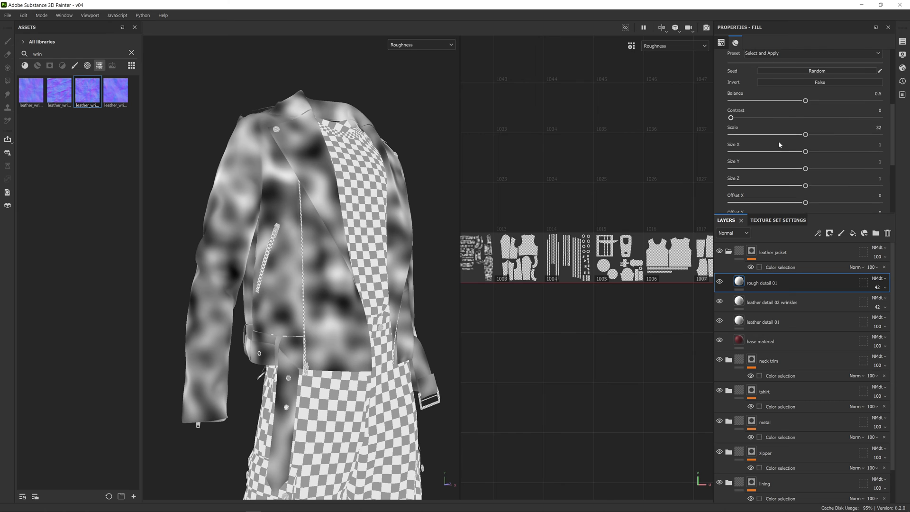
Set the Perlin noise's balance to 0.53 and scale to 130.36, and try a slight distortion intensity.
{"action": "left_click_drag", "start_coordinate": [807, 135], "coordinate": [821, 136]}
{"action": "left_click_drag", "start_coordinate": [806, 101], "coordinate": [896, 93]}
{"action": "scroll", "coordinate": [810, 104], "scroll_direction": "down", "scroll_amount": 2}
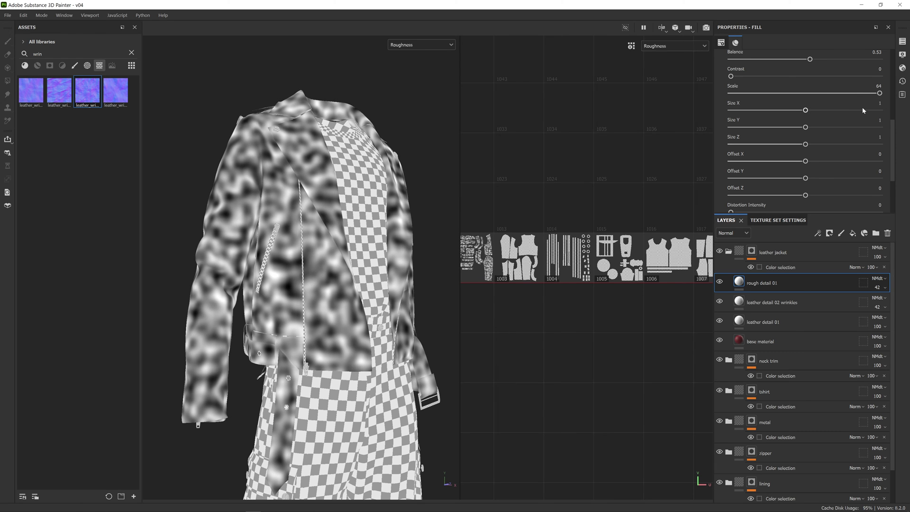
{"action": "scroll", "coordinate": [806, 133], "scroll_direction": "up", "scroll_amount": 1}
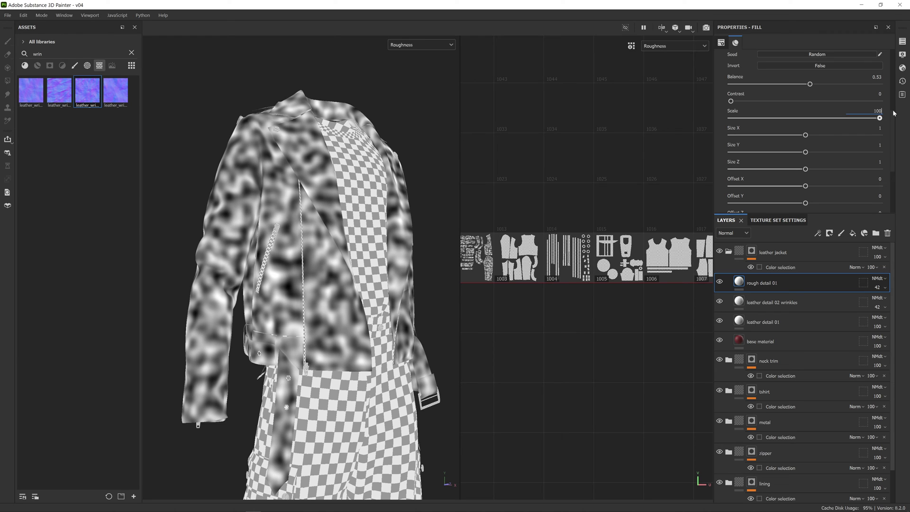
{"action": "key", "text": "Return"}
{"action": "left_click_drag", "start_coordinate": [809, 116], "coordinate": [827, 118]}
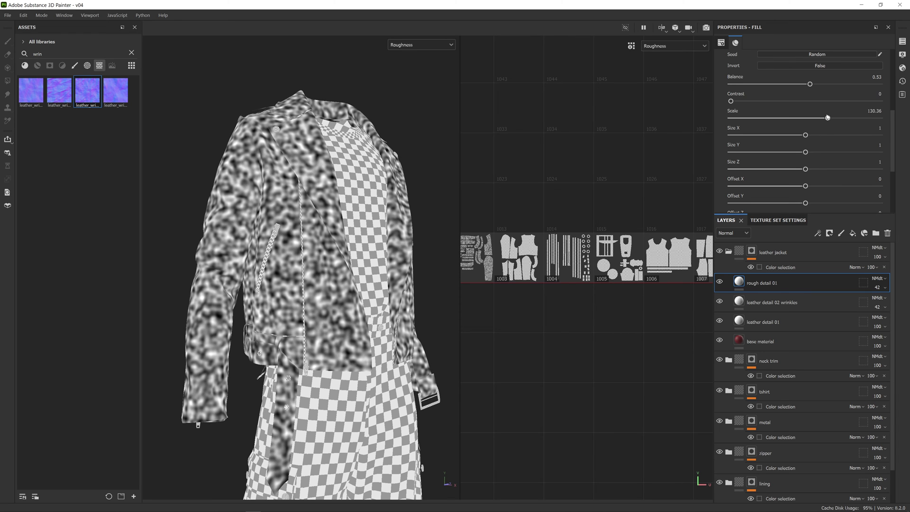
{"action": "scroll", "coordinate": [816, 121], "scroll_direction": "down", "scroll_amount": 5}
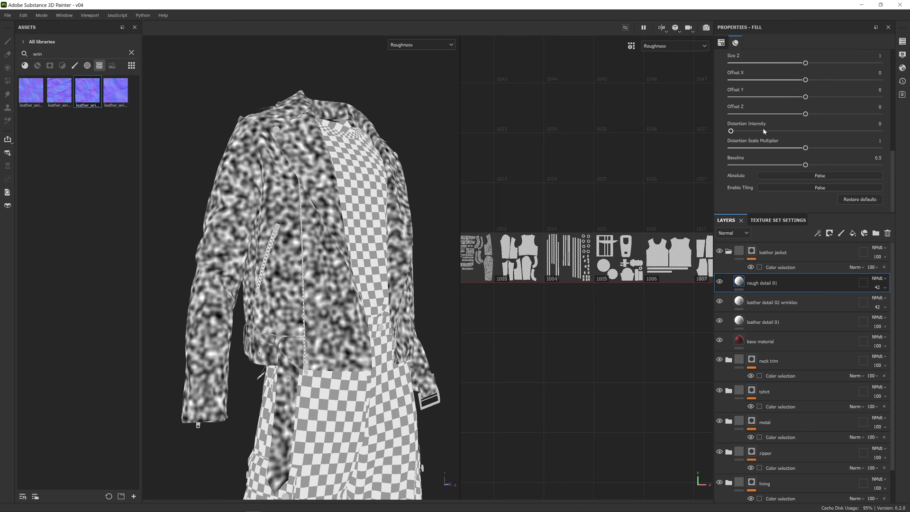
{"action": "mouse_move", "coordinate": [731, 131]}
{"action": "left_mouse_down"}
{"action": "mouse_move", "coordinate": [743, 132]}
{"action": "mouse_move", "coordinate": [735, 132]}
{"action": "left_mouse_up"}
Replace the roughness texture of rough detail 01 with 3D Perlin Noise Fractal.
{"action": "scroll", "coordinate": [768, 138], "scroll_direction": "up", "scroll_amount": 10}
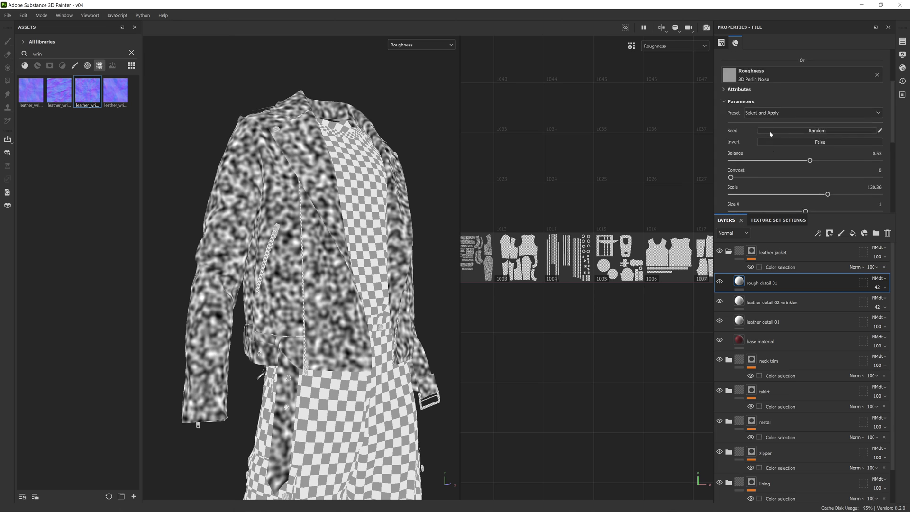
{"action": "scroll", "coordinate": [763, 135], "scroll_direction": "down", "scroll_amount": 2}
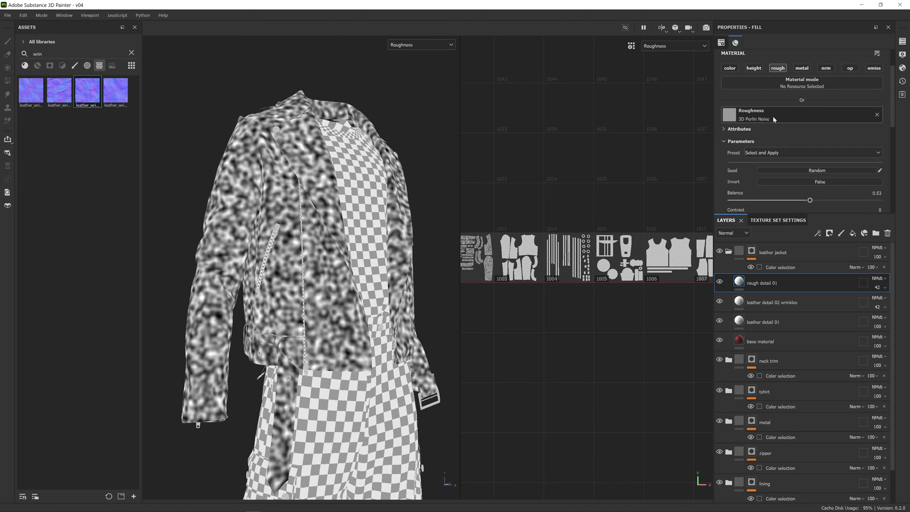
{"action": "left_click", "coordinate": [757, 120]}
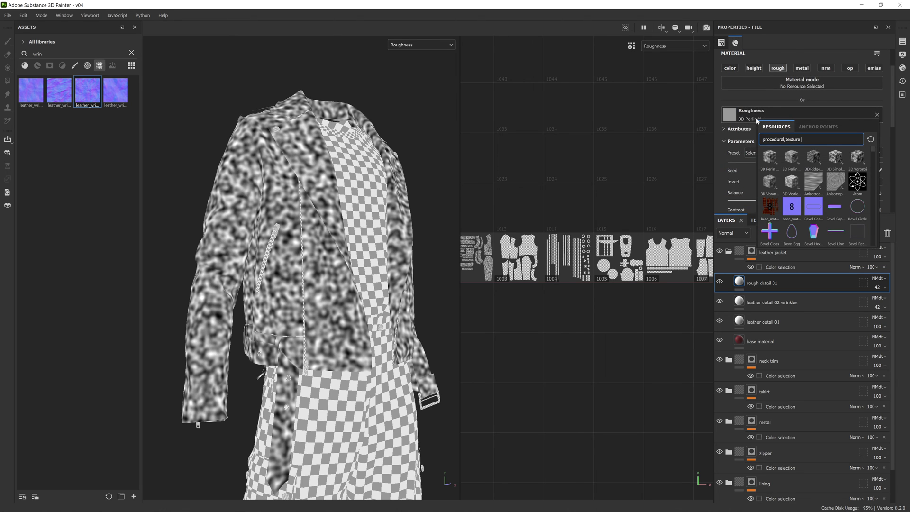
{"action": "left_click", "coordinate": [793, 158]}
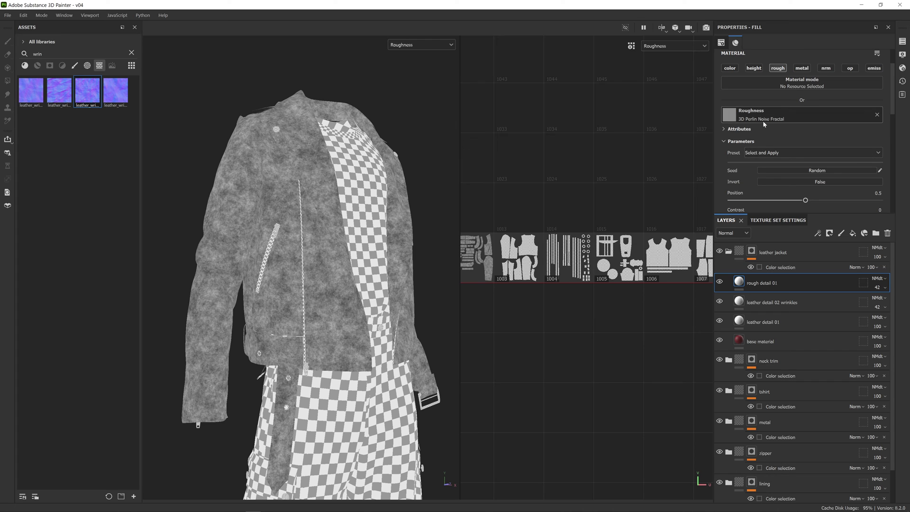
Set the fractal noise's contrast to 0.12 and its roughness parameter to 1.14.
{"action": "scroll", "coordinate": [763, 121], "scroll_direction": "down", "scroll_amount": 3}
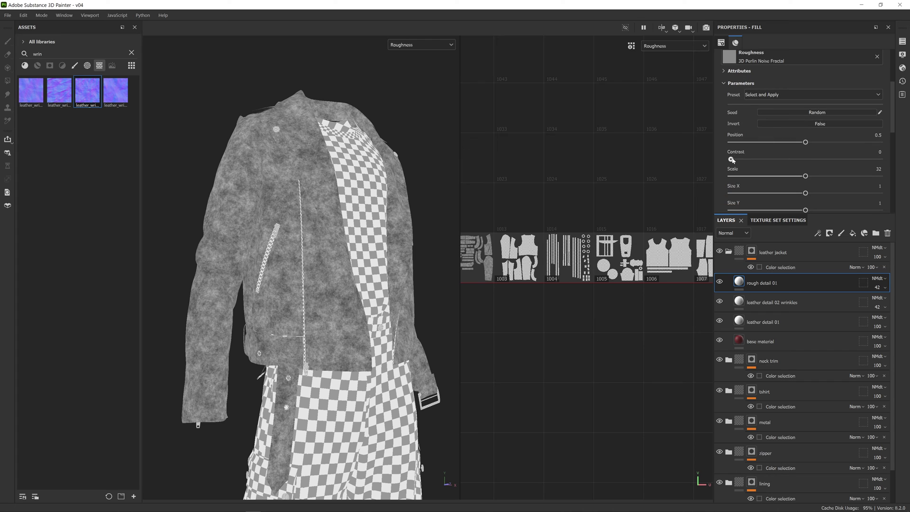
{"action": "left_click_drag", "start_coordinate": [731, 160], "coordinate": [749, 159]}
{"action": "scroll", "coordinate": [769, 152], "scroll_direction": "down", "scroll_amount": 5}
{"action": "scroll", "coordinate": [769, 153], "scroll_direction": "down", "scroll_amount": 2}
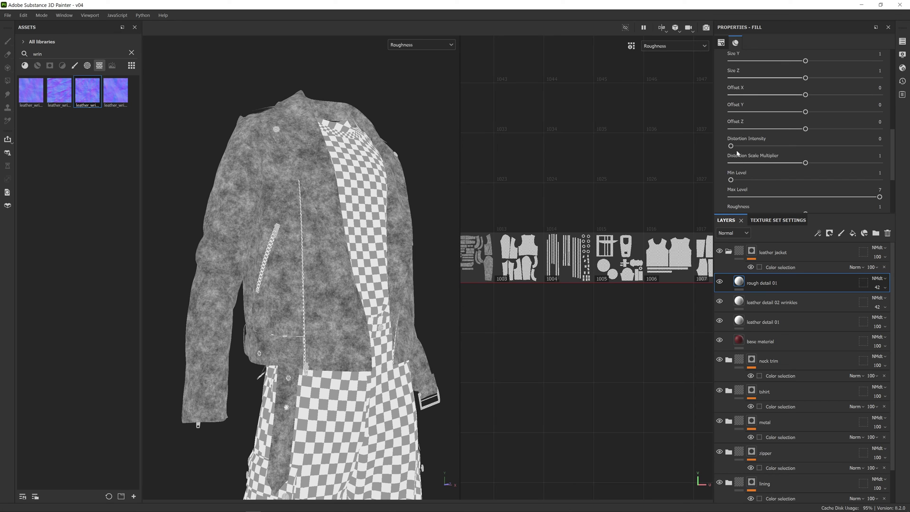
{"action": "scroll", "coordinate": [761, 161], "scroll_direction": "down", "scroll_amount": 3}
{"action": "mouse_move", "coordinate": [806, 164]}
{"action": "left_mouse_down"}
{"action": "mouse_move", "coordinate": [828, 165]}
{"action": "mouse_move", "coordinate": [807, 164]}
{"action": "mouse_move", "coordinate": [816, 165]}
{"action": "left_mouse_up"}
Check the jacket in the full Material display, and return the viewport to the Roughness channel.
{"action": "left_click", "coordinate": [433, 45]}
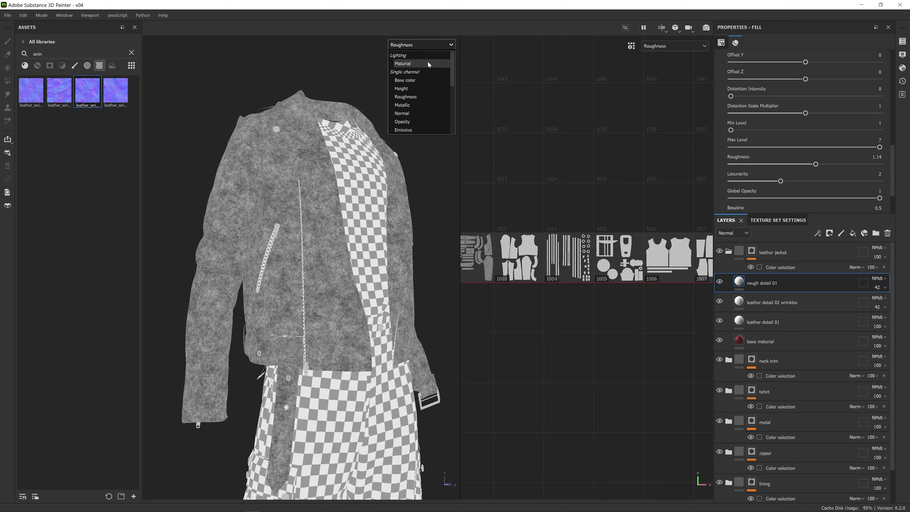
{"action": "left_click", "coordinate": [428, 64]}
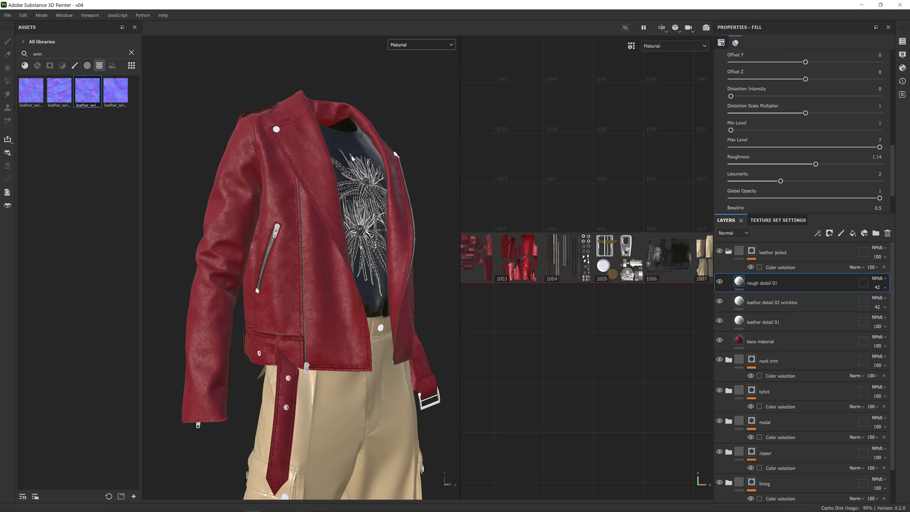
{"action": "left_click", "coordinate": [406, 47]}
{"action": "left_click", "coordinate": [403, 99]}
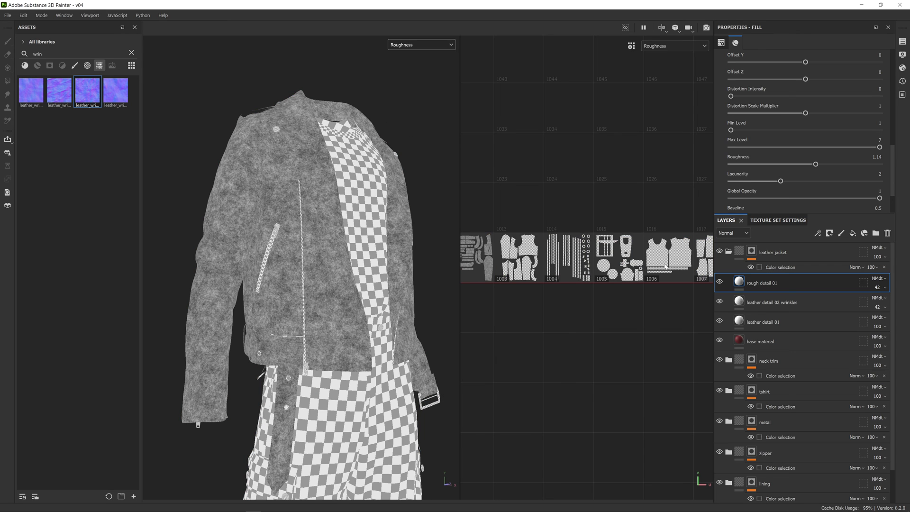
Duplicate the rough detail 01 layer and rename the copy rough detail 02.
{"action": "left_click", "coordinate": [764, 289]}
{"action": "right_click", "coordinate": [805, 284]}
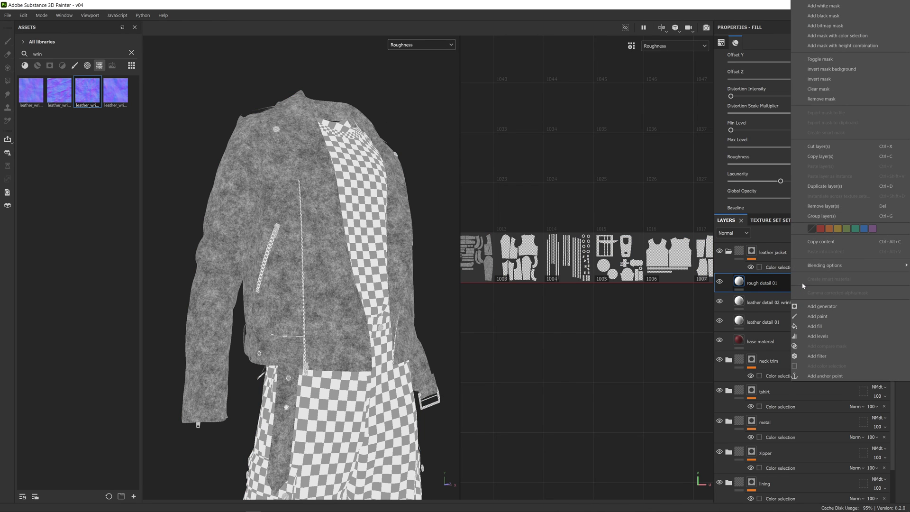
{"action": "left_click", "coordinate": [825, 185]}
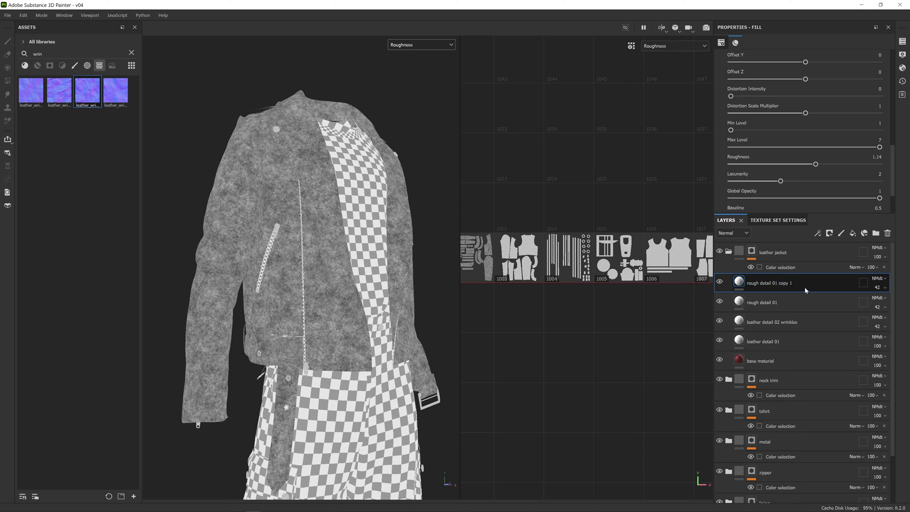
{"action": "double_click", "coordinate": [797, 283]}
{"action": "key", "text": "ctrl+shift+Left"}
{"action": "key", "text": "ctrl+shift+Left"}
{"action": "key", "text": "ctrl+shift+Left"}
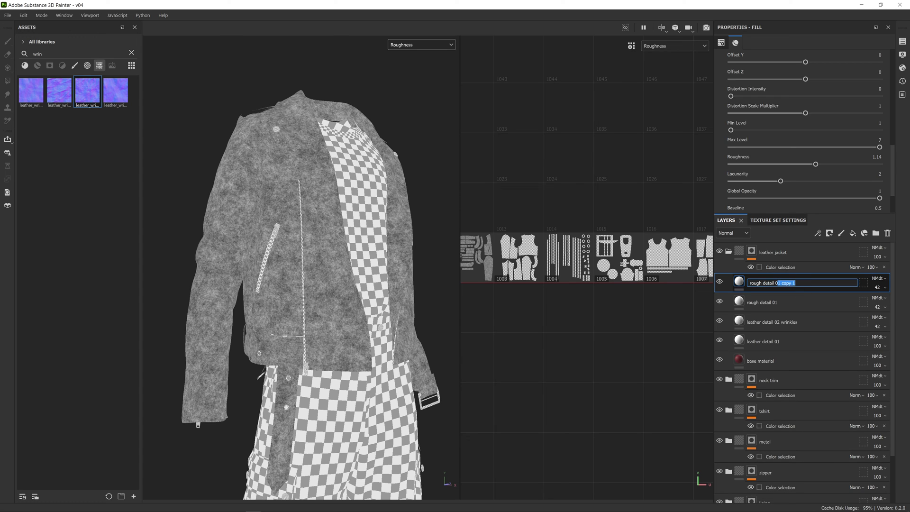
{"action": "type", "text": "02"}
{"action": "key", "text": "Return"}
Assign 3D Ridged Noise Fractal to the roughness of rough detail 02 and set its position to 0.55.
{"action": "scroll", "coordinate": [780, 142], "scroll_direction": "up", "scroll_amount": 10}
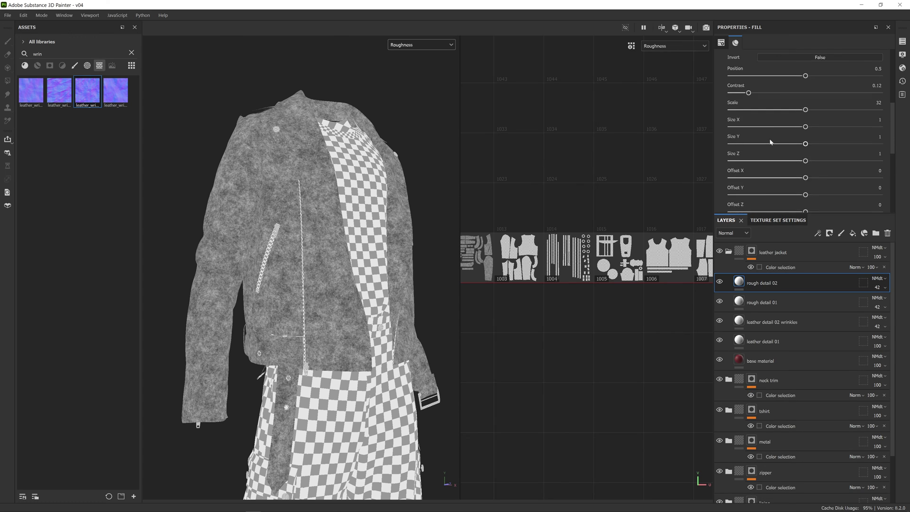
{"action": "left_click", "coordinate": [770, 121]}
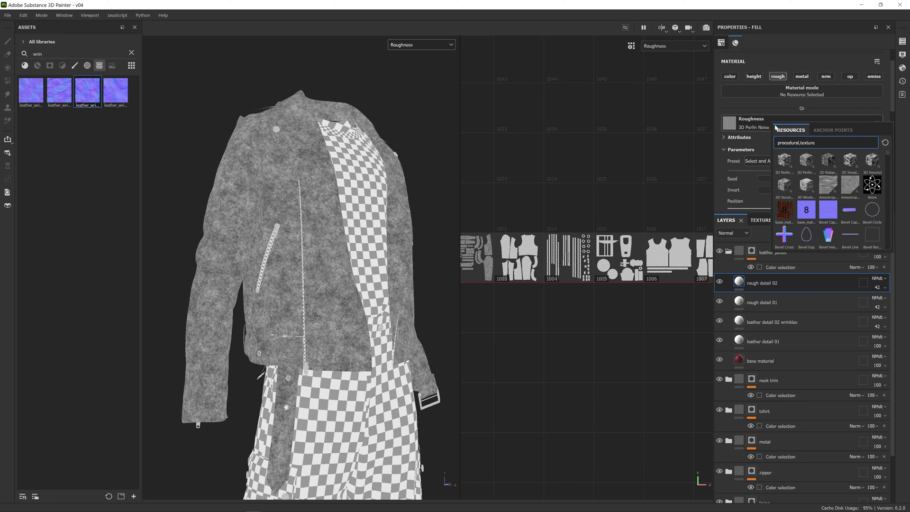
{"action": "left_click", "coordinate": [828, 160]}
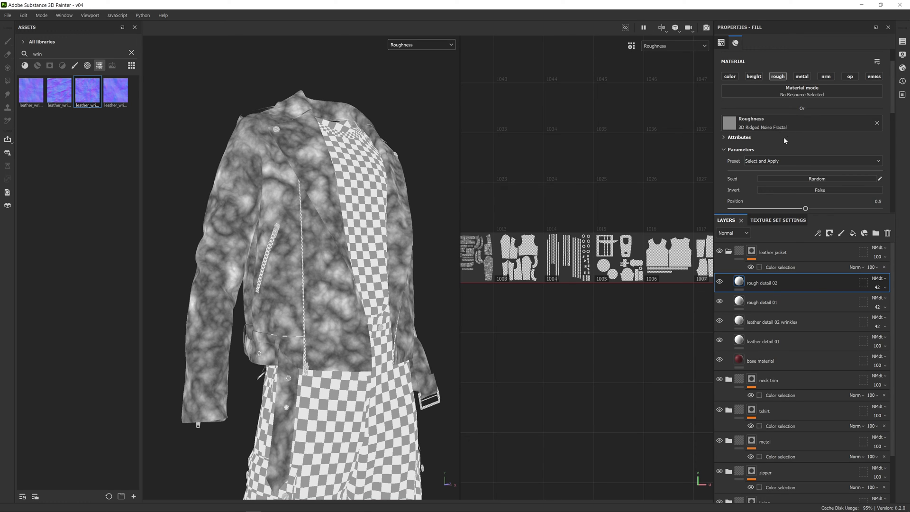
{"action": "scroll", "coordinate": [784, 138], "scroll_direction": "down", "scroll_amount": 4}
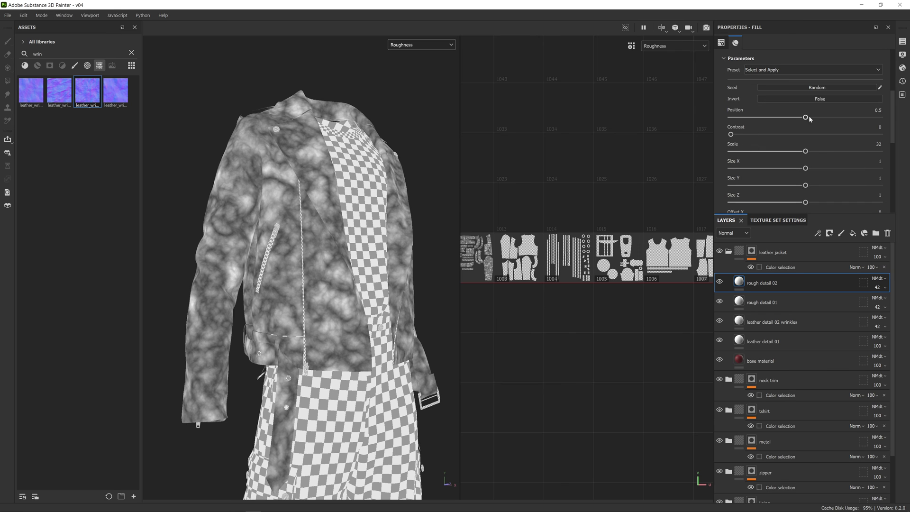
{"action": "mouse_move", "coordinate": [805, 118]}
{"action": "left_mouse_down"}
{"action": "mouse_move", "coordinate": [833, 119]}
{"action": "mouse_move", "coordinate": [799, 118]}
{"action": "mouse_move", "coordinate": [813, 118]}
{"action": "left_mouse_up"}
{"action": "scroll", "coordinate": [770, 143], "scroll_direction": "down", "scroll_amount": 6}
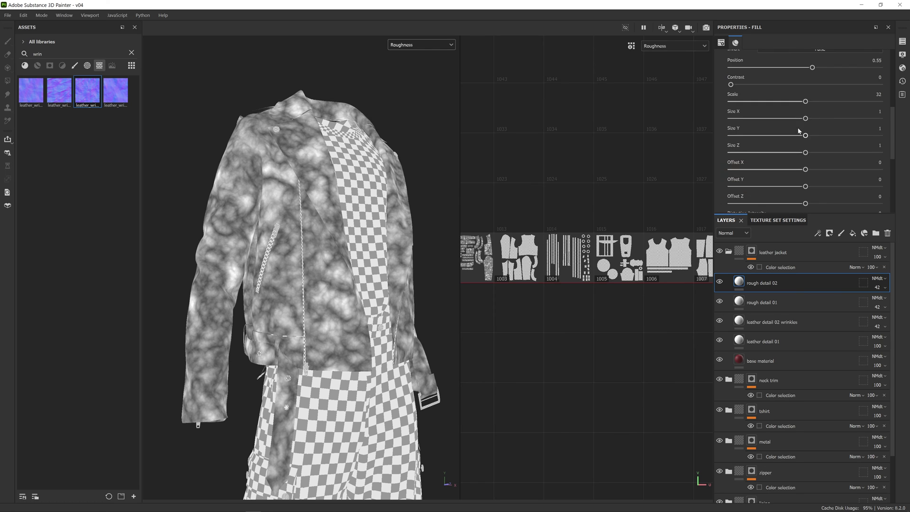
{"action": "scroll", "coordinate": [765, 142], "scroll_direction": "down", "scroll_amount": 2}
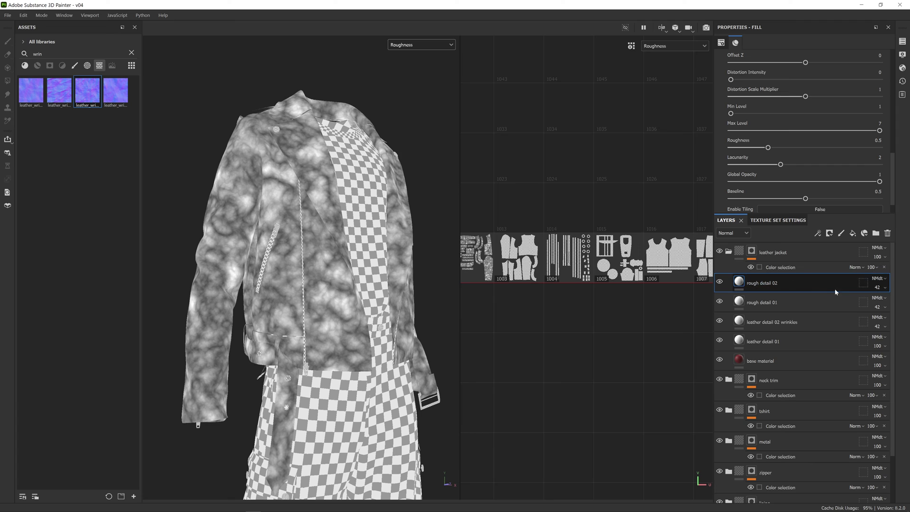
Switch the layer stack to the Roughness channel and lower the opacity of rough detail 02 to 40.
{"action": "left_click", "coordinate": [728, 237]}
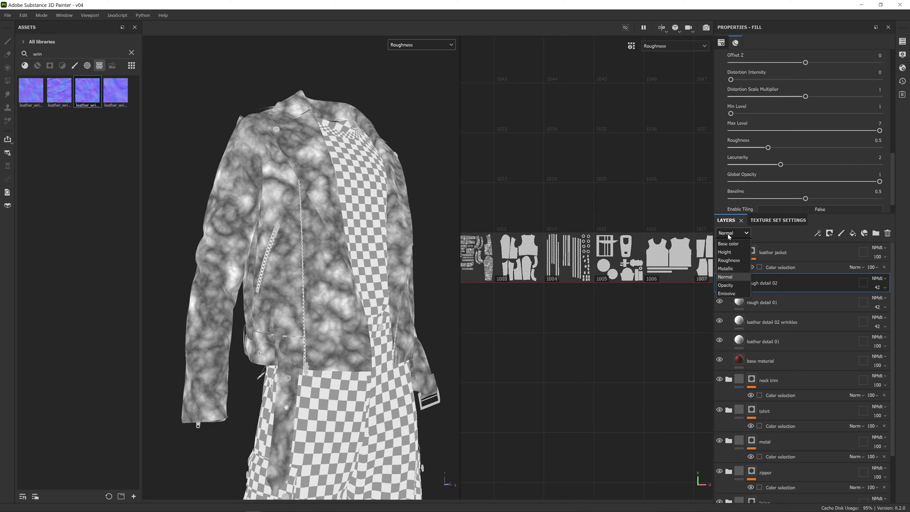
{"action": "left_click", "coordinate": [733, 261]}
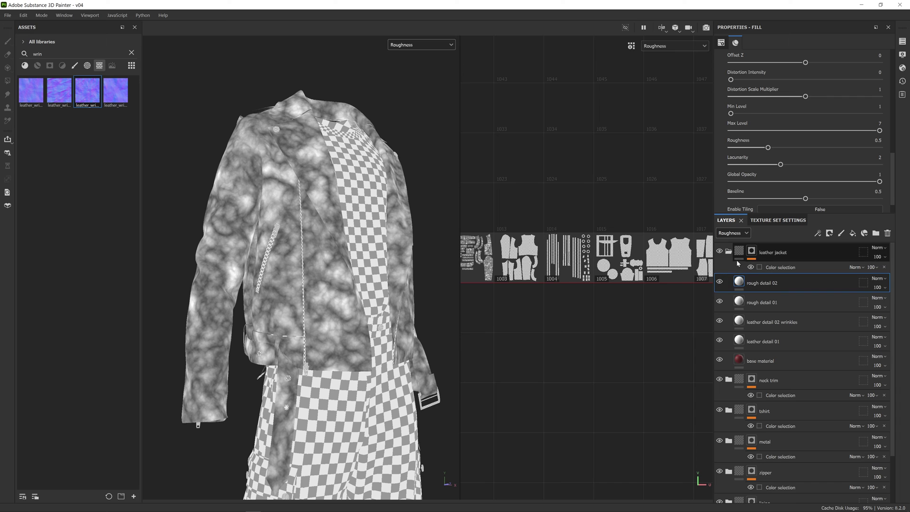
{"action": "left_click", "coordinate": [885, 287]}
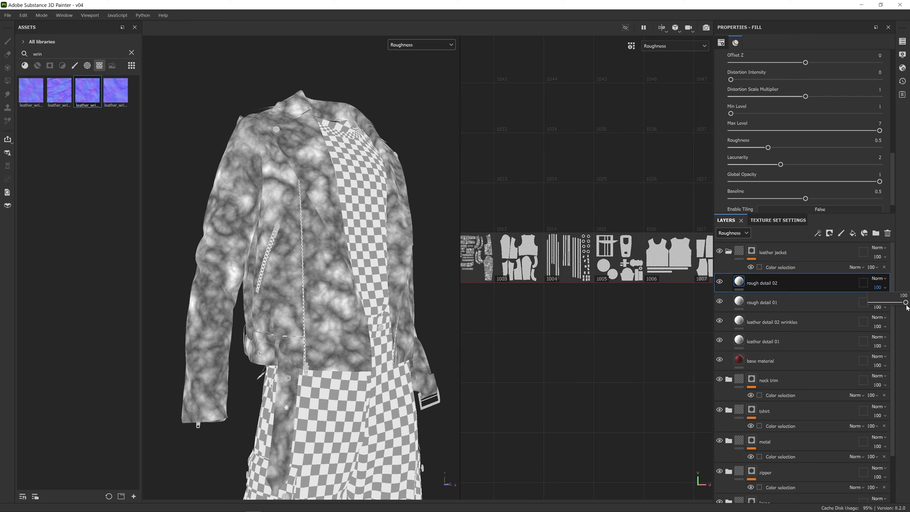
{"action": "left_click_drag", "start_coordinate": [906, 303], "coordinate": [885, 305]}
{"action": "mouse_move", "coordinate": [285, 221]}
{"action": "left_mouse_down", "text": "alt"}
{"action": "mouse_move", "coordinate": [265, 221]}
{"action": "mouse_move", "coordinate": [286, 222]}
{"action": "left_mouse_up", "text": "alt"}
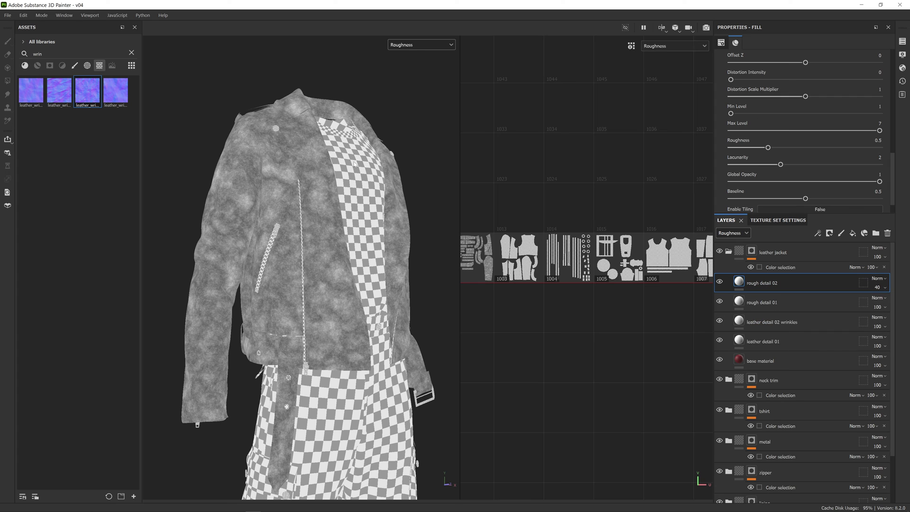
Display Normal+Height+Mesh on the model and inspect the jacket's leather grain and wrinkle detail up close.
{"action": "left_click", "coordinate": [414, 44]}
{"action": "scroll", "coordinate": [421, 90], "scroll_direction": "down", "scroll_amount": 2}
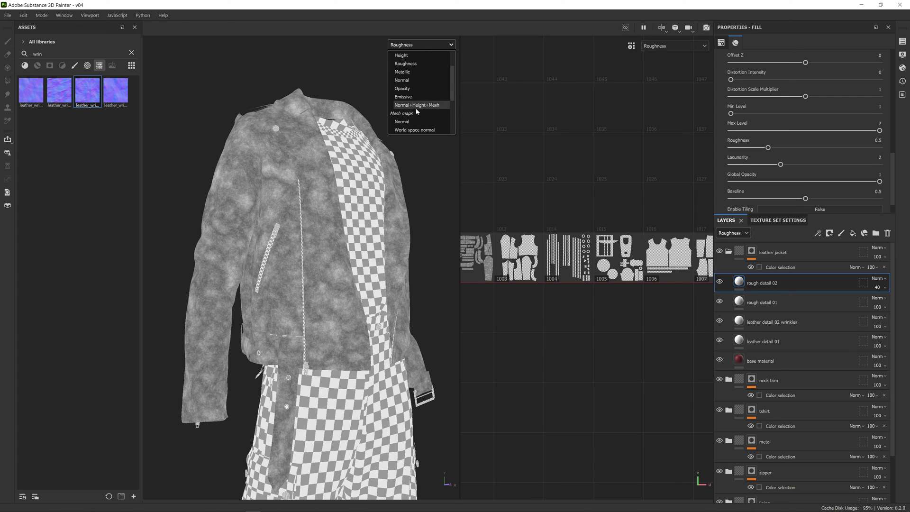
{"action": "left_click", "coordinate": [417, 105]}
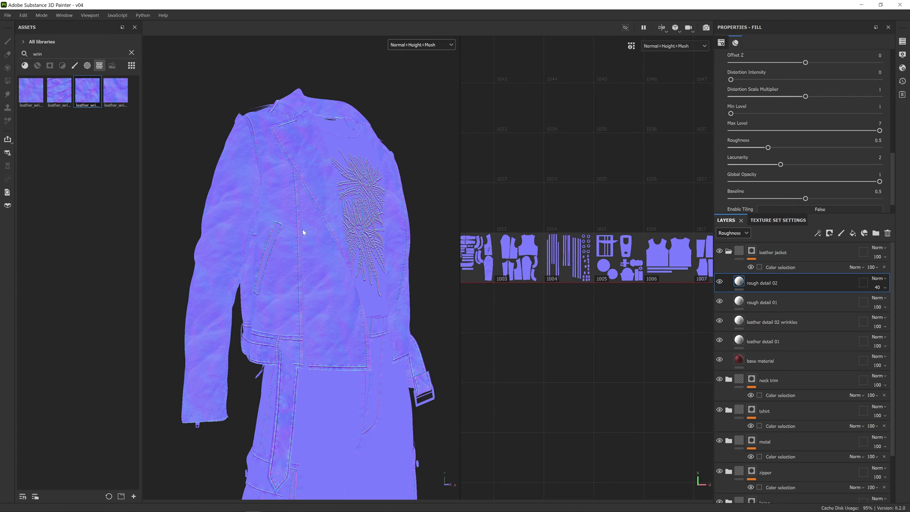
{"action": "scroll", "coordinate": [303, 233], "scroll_direction": "up", "scroll_amount": 3}
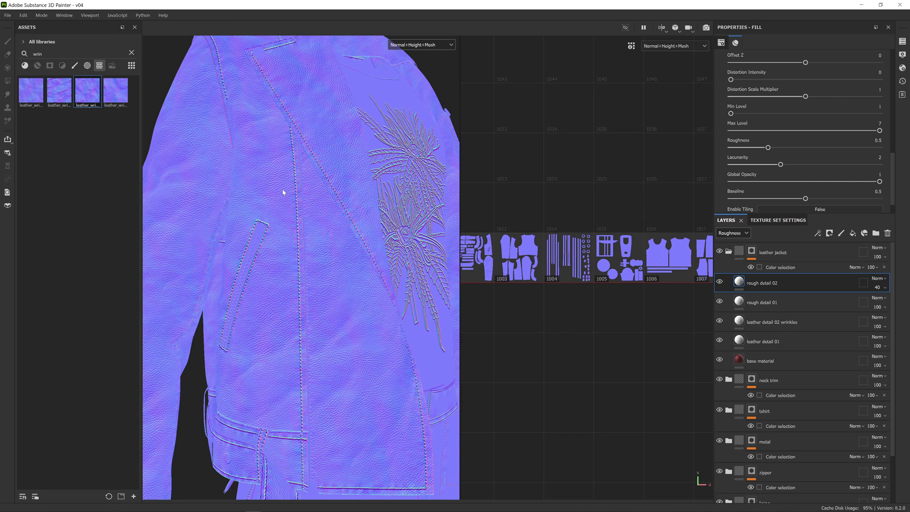
{"action": "scroll", "coordinate": [311, 334], "scroll_direction": "down", "scroll_amount": 2}
{"action": "left_click_drag", "start_coordinate": [306, 254], "coordinate": [290, 243], "text": "alt"}
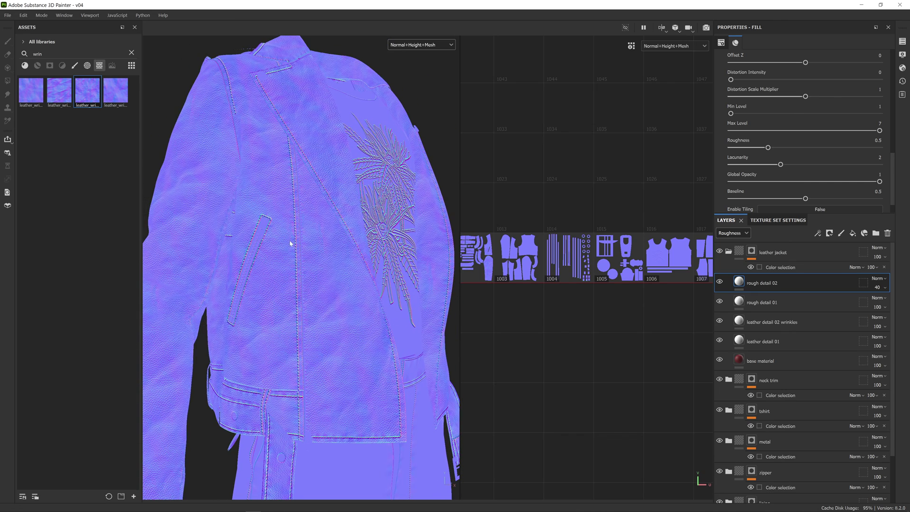
Return to the Material display and examine the jacket's roughness variation under rotated lighting and from several angles.
{"action": "left_click", "coordinate": [418, 47]}
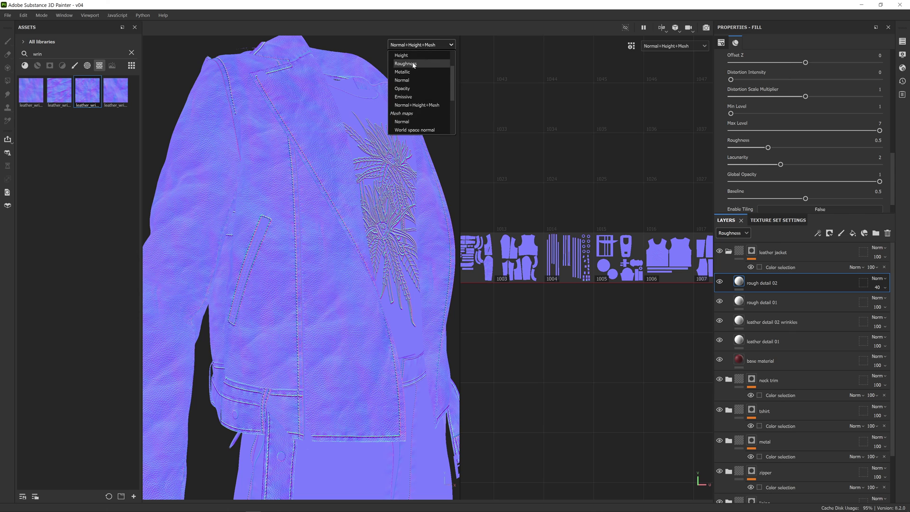
{"action": "left_click", "coordinate": [403, 55]}
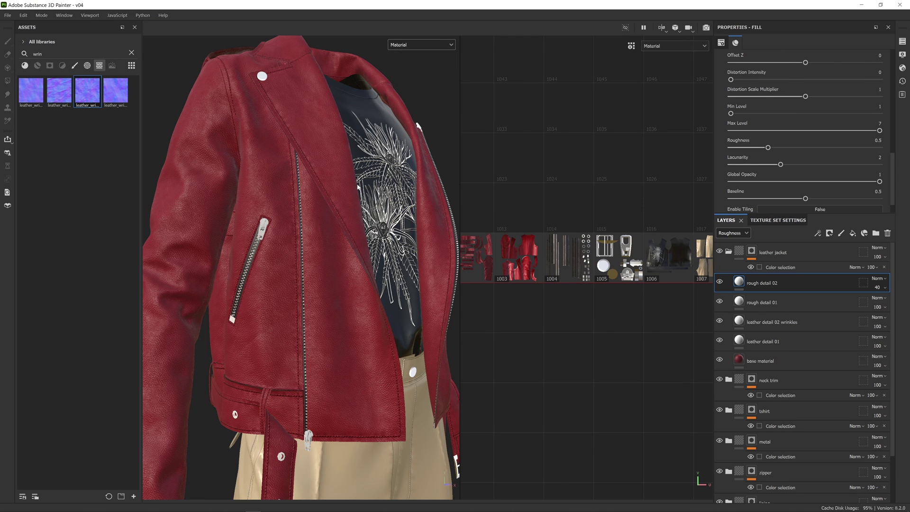
{"action": "left_click_drag", "start_coordinate": [359, 188], "coordinate": [332, 196], "text": "alt"}
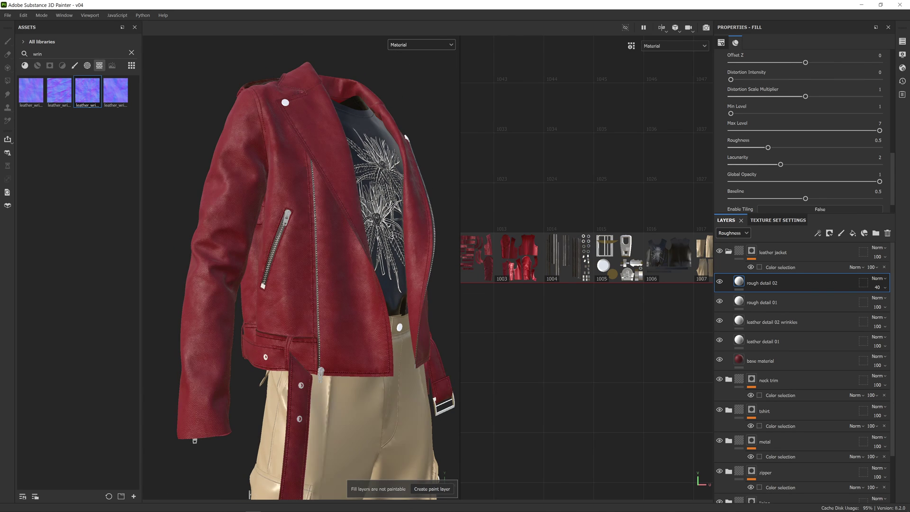
{"action": "right_click_drag", "start_coordinate": [332, 195], "coordinate": [353, 202], "text": "shift"}
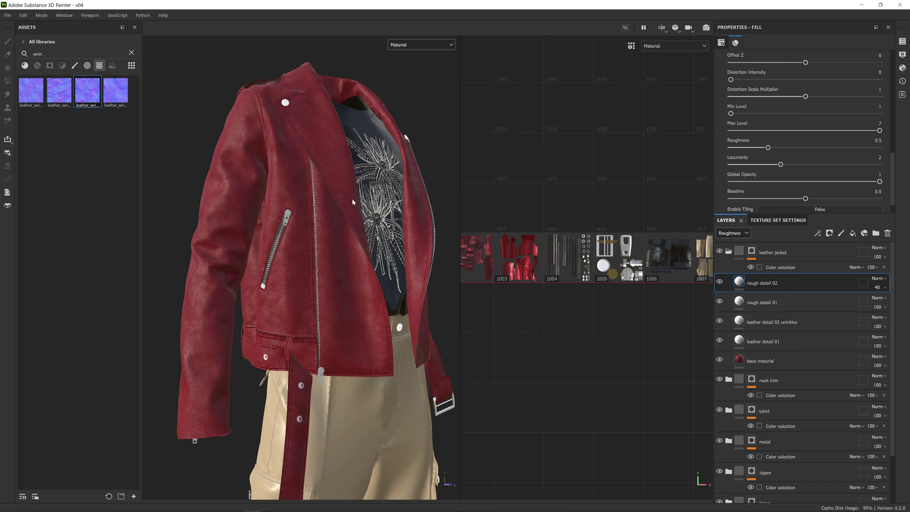
{"action": "left_click_drag", "start_coordinate": [355, 199], "coordinate": [344, 215], "text": "alt"}
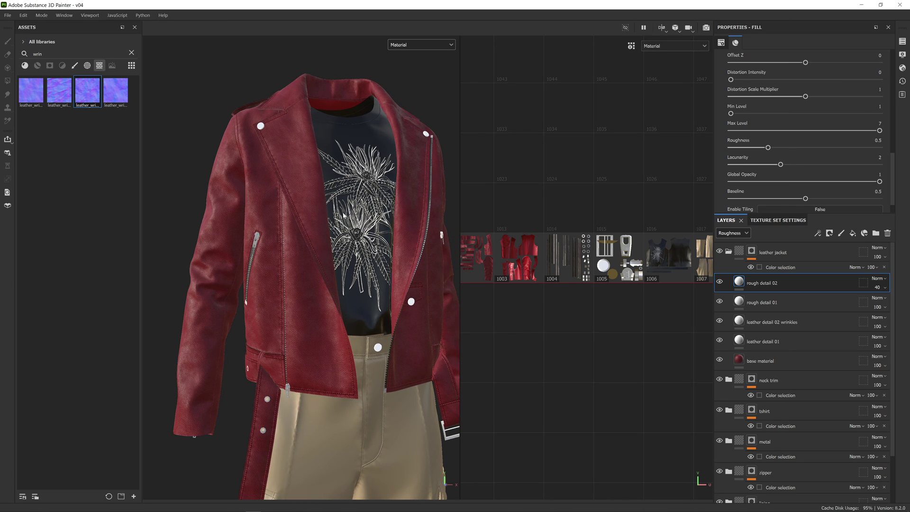
{"action": "mouse_move", "coordinate": [264, 193]}
{"action": "left_mouse_down", "text": "alt"}
{"action": "mouse_move", "coordinate": [397, 229]}
{"action": "mouse_move", "coordinate": [299, 229]}
{"action": "left_mouse_up", "text": "alt"}
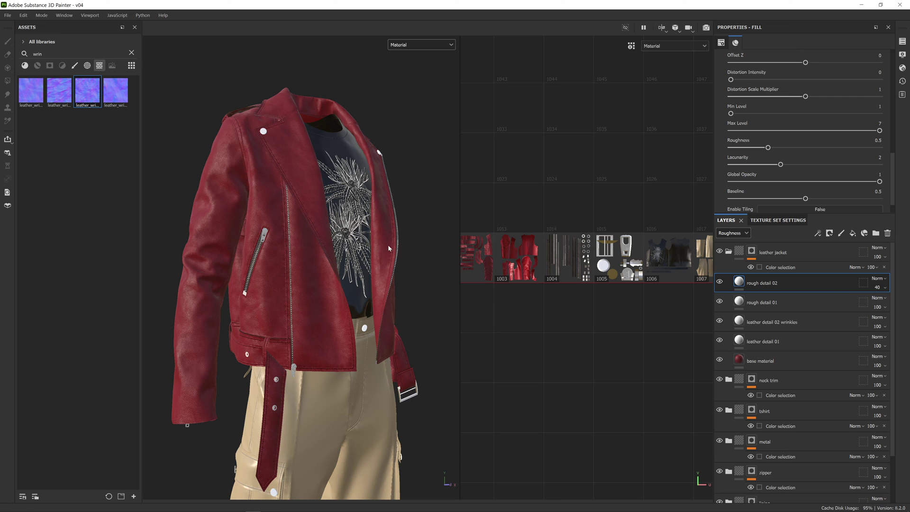
Duplicate the rough detail 02 layer and rename the copy rough detail 03.
{"action": "right_click", "coordinate": [794, 286]}
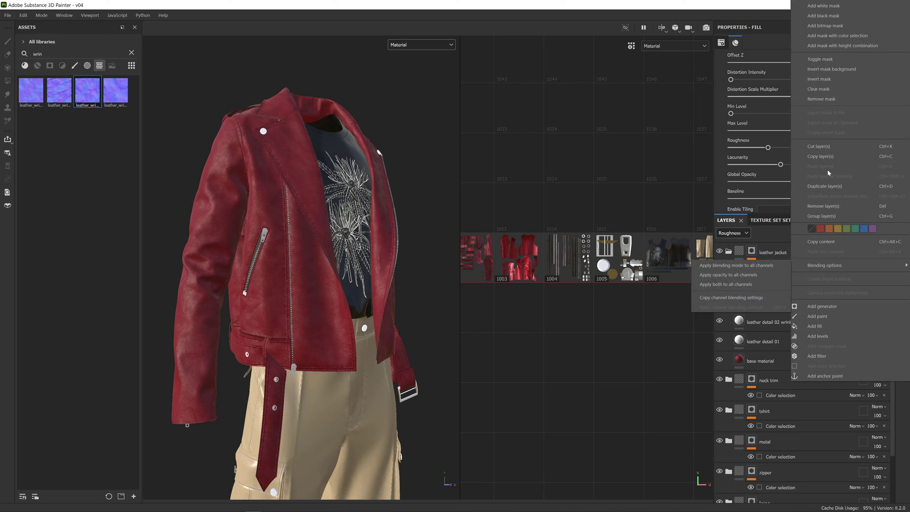
{"action": "left_click", "coordinate": [827, 186]}
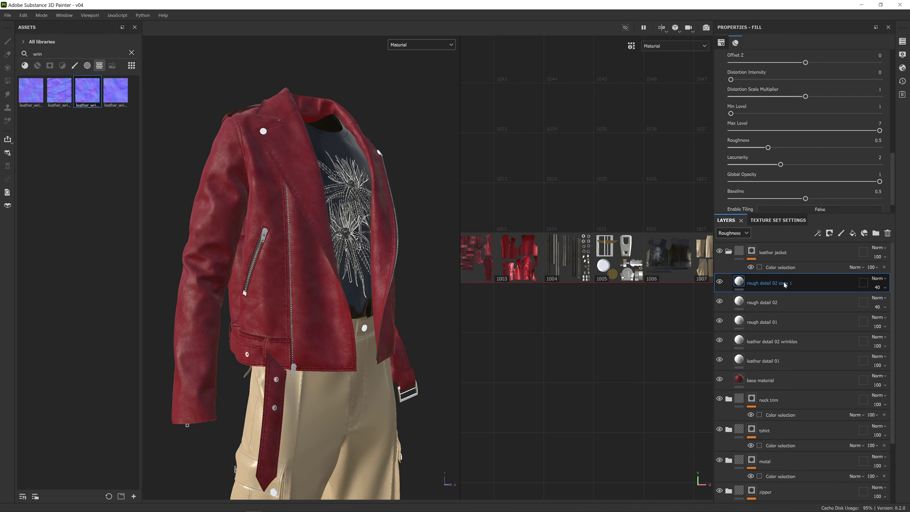
{"action": "double_click", "coordinate": [777, 283]}
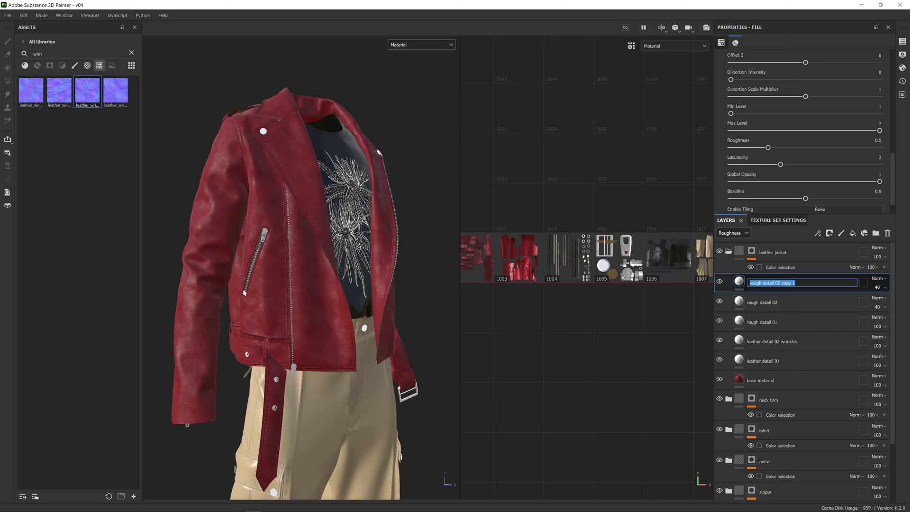
{"action": "left_click", "coordinate": [780, 283]}
{"action": "key", "text": "shift+End"}
{"action": "type", "text": "3"}
{"action": "key", "text": "Return"}
Remove the 3D Ridged Noise Fractal from the roughness of rough detail 03 and lower its uniform roughness to about 0.056.
{"action": "scroll", "coordinate": [785, 109], "scroll_direction": "up", "scroll_amount": 5}
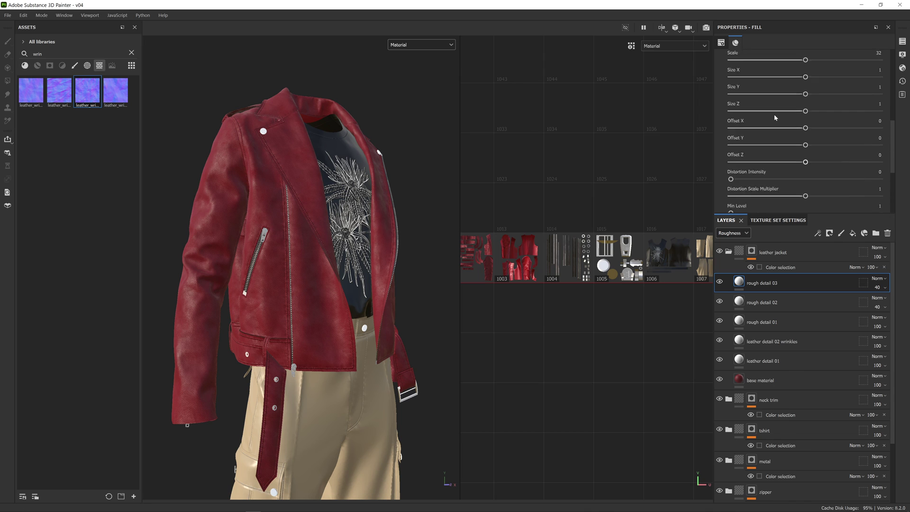
{"action": "scroll", "coordinate": [776, 117], "scroll_direction": "up", "scroll_amount": 5}
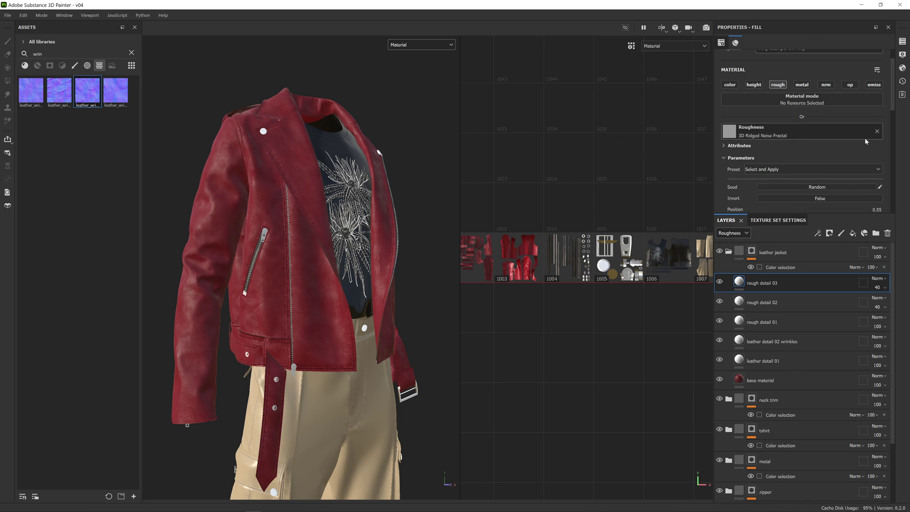
{"action": "left_click", "coordinate": [876, 132]}
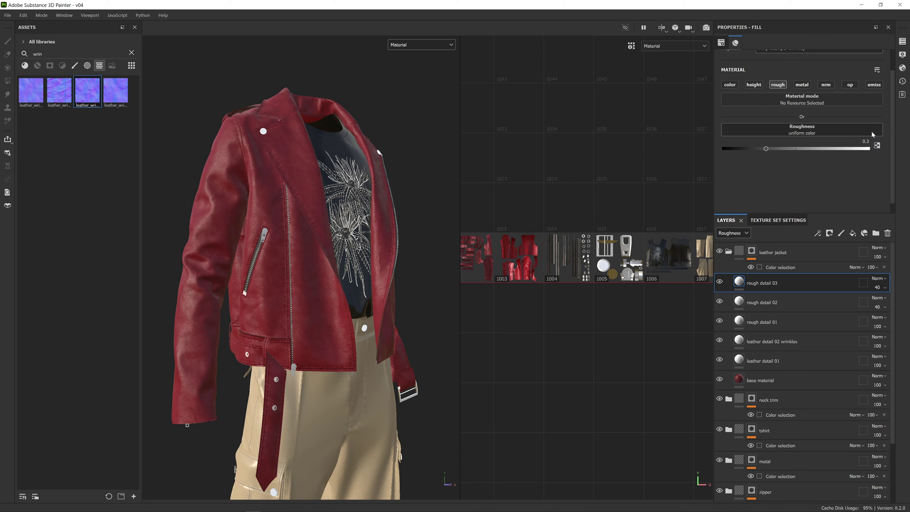
{"action": "left_click_drag", "start_coordinate": [767, 150], "coordinate": [735, 149]}
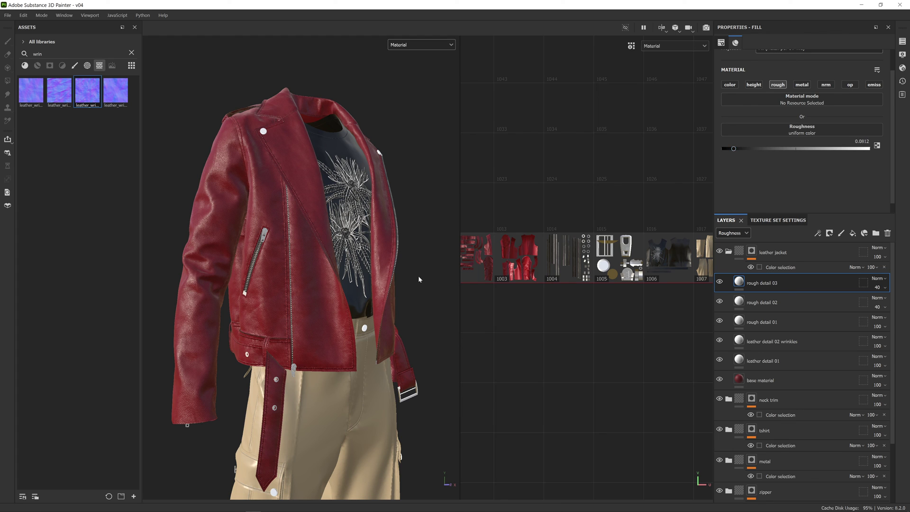
{"action": "left_click_drag", "start_coordinate": [733, 151], "coordinate": [731, 151]}
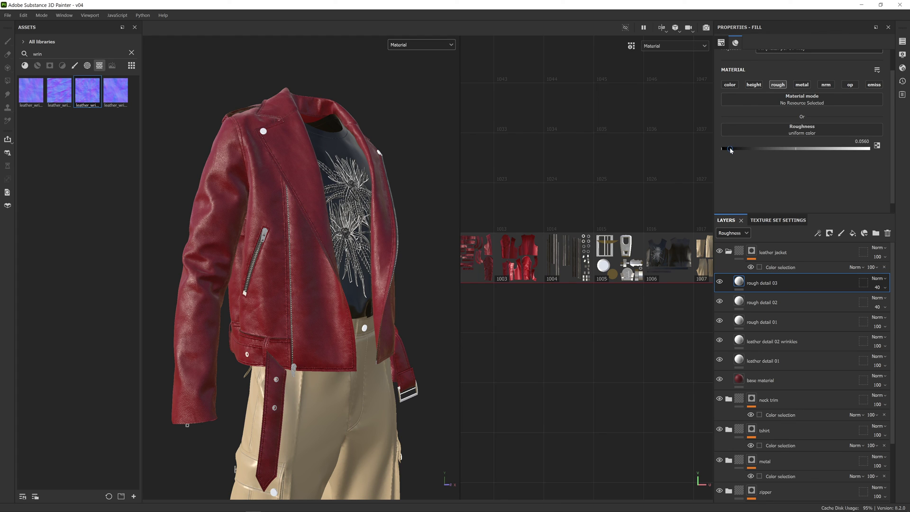
Display the Roughness channel on the model and set the uniform roughness of rough detail 03 to 0.1345.
{"action": "left_click", "coordinate": [413, 48]}
{"action": "left_click", "coordinate": [418, 95]}
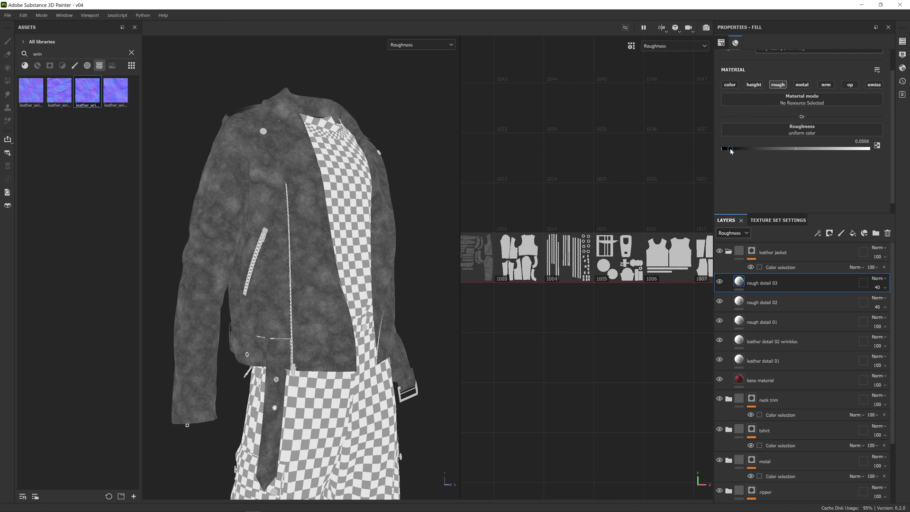
{"action": "mouse_move", "coordinate": [730, 151]}
{"action": "left_mouse_down"}
{"action": "mouse_move", "coordinate": [874, 149]}
{"action": "mouse_move", "coordinate": [714, 154]}
{"action": "mouse_move", "coordinate": [819, 152]}
{"action": "mouse_move", "coordinate": [743, 153]}
{"action": "left_mouse_up"}
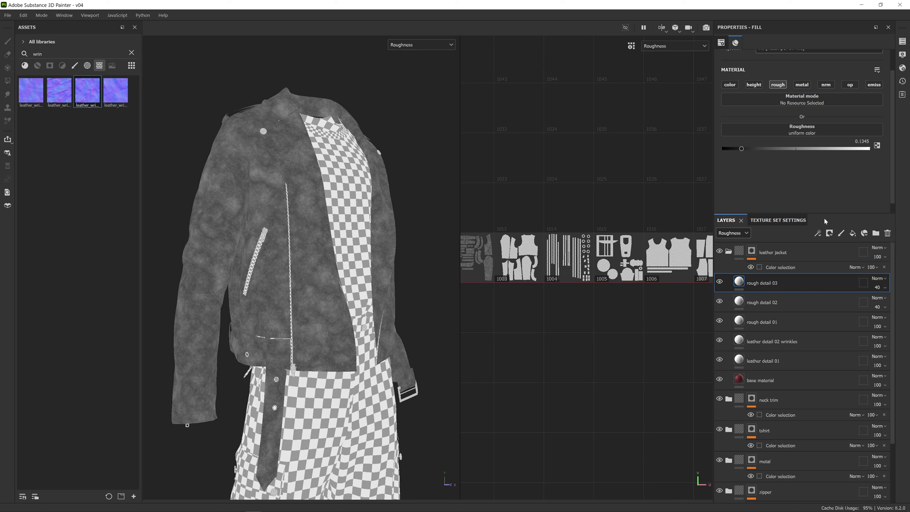
Return to the Material display and set the opacity of rough detail 03 to 45, comparing the jacket with and without the layer.
{"action": "left_click", "coordinate": [883, 288]}
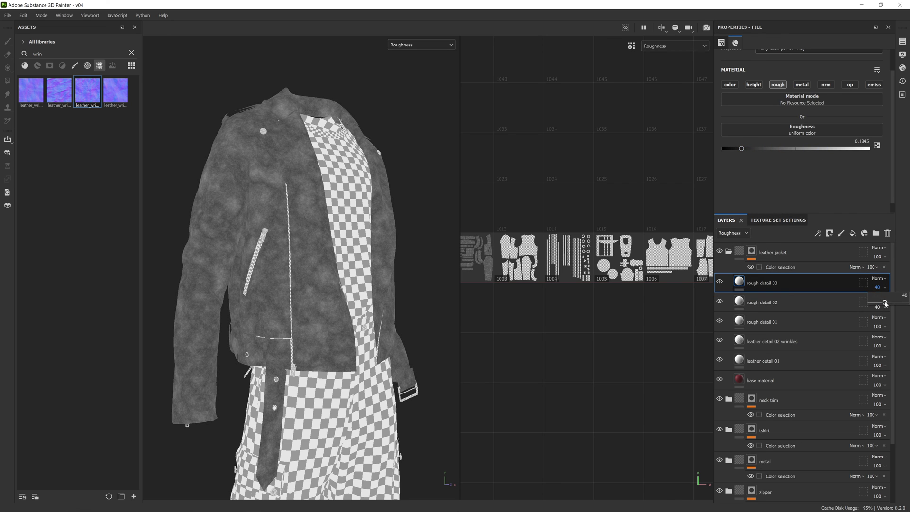
{"action": "left_click_drag", "start_coordinate": [886, 304], "coordinate": [887, 303]}
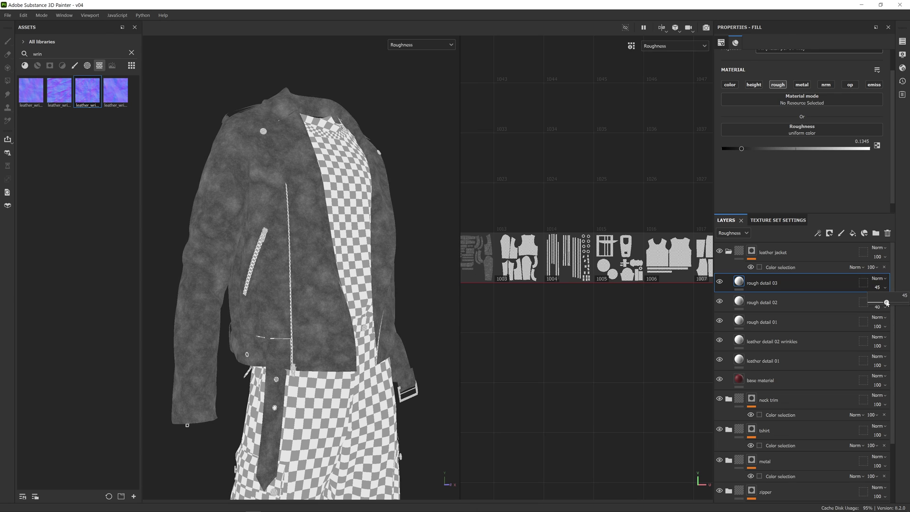
{"action": "left_click", "coordinate": [418, 46]}
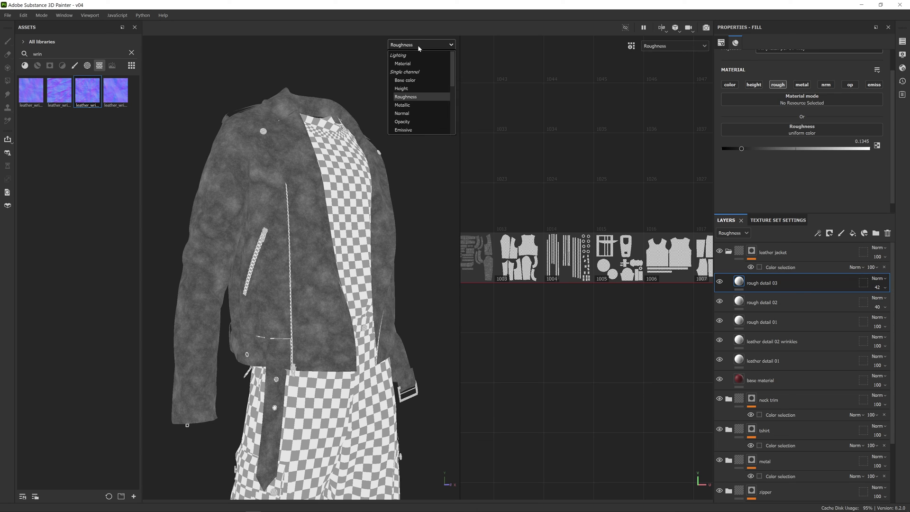
{"action": "left_click", "coordinate": [416, 63]}
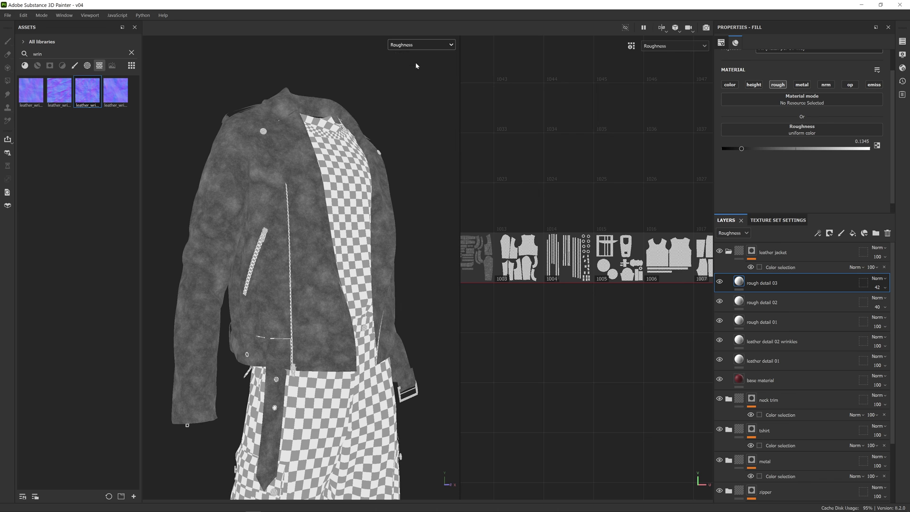
{"action": "mouse_move", "coordinate": [398, 179]}
{"action": "right_mouse_down", "text": "shift"}
{"action": "mouse_move", "coordinate": [412, 176]}
{"action": "mouse_move", "coordinate": [384, 175]}
{"action": "mouse_move", "coordinate": [407, 174]}
{"action": "mouse_move", "coordinate": [398, 173]}
{"action": "right_mouse_up", "text": "shift"}
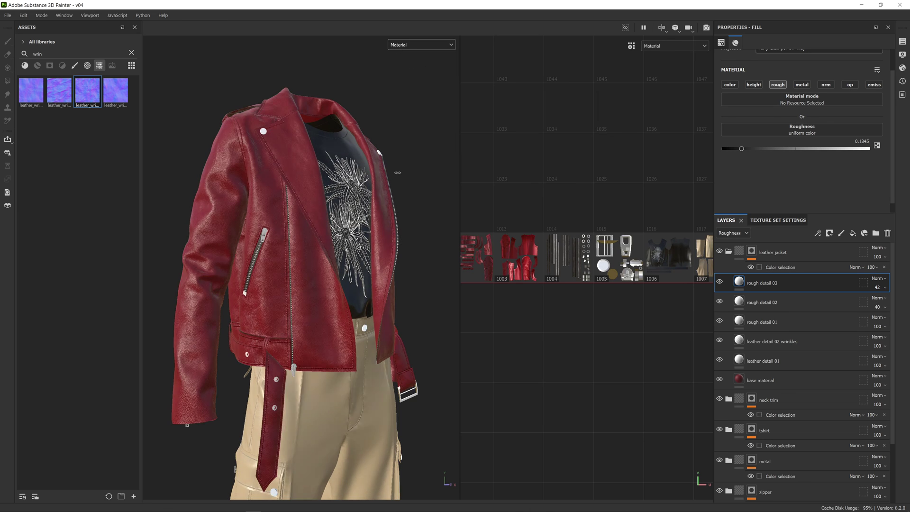
{"action": "left_click", "coordinate": [719, 282]}
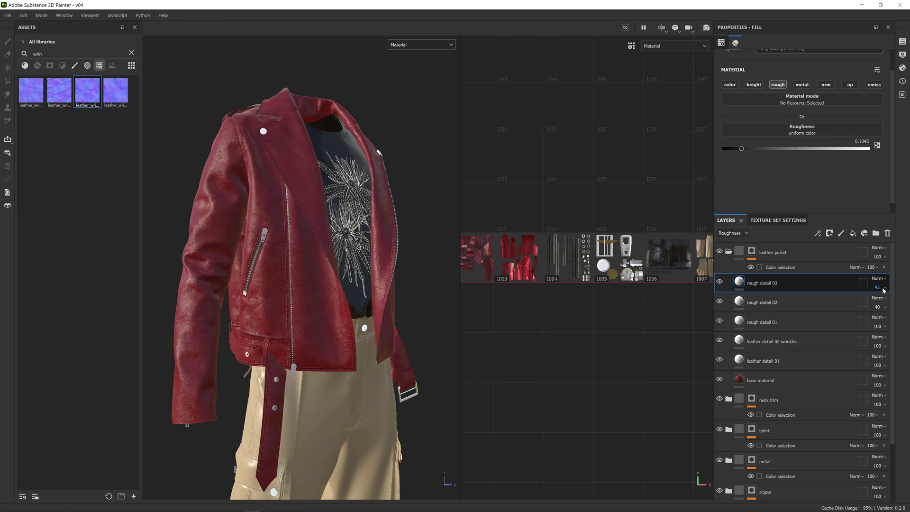
{"action": "mouse_move", "coordinate": [885, 303]}
{"action": "left_mouse_down"}
{"action": "mouse_move", "coordinate": [909, 303]}
{"action": "mouse_move", "coordinate": [878, 303]}
{"action": "mouse_move", "coordinate": [887, 304]}
{"action": "left_mouse_up"}
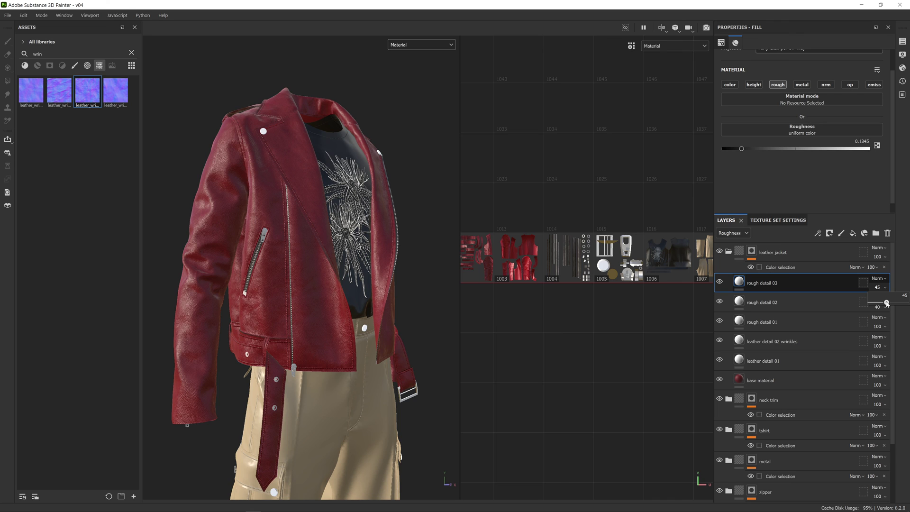
Rename the rough detail 03 layer as rough detail 03 - gloss and select rough detail 02.
{"action": "double_click", "coordinate": [781, 283]}
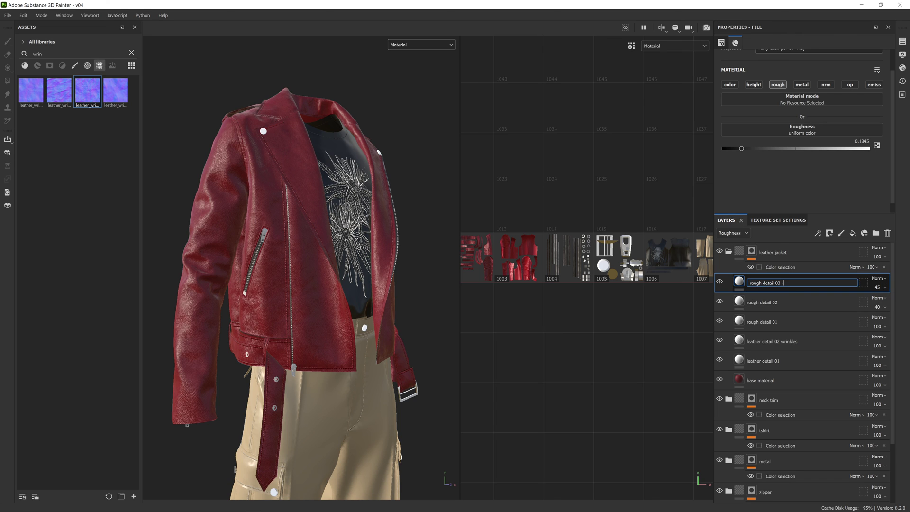
{"action": "type", "text": "- gloss"}
{"action": "left_click", "coordinate": [806, 301]}
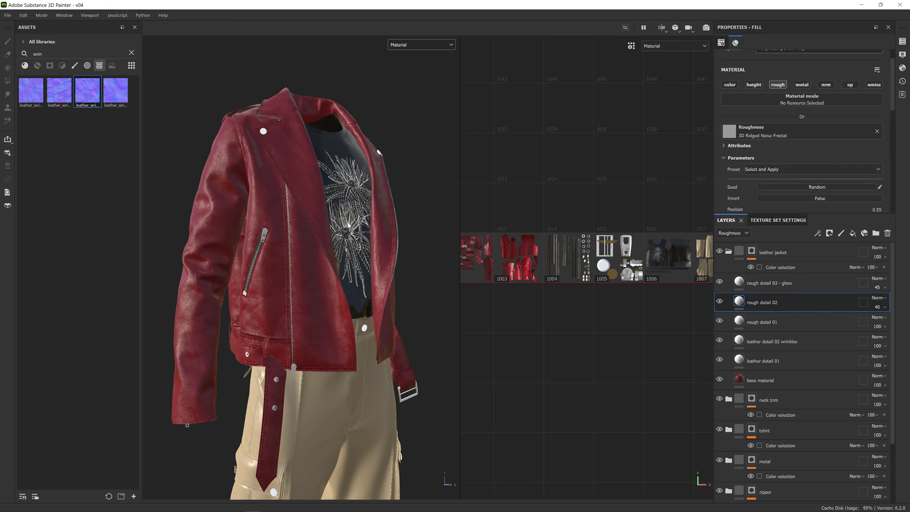